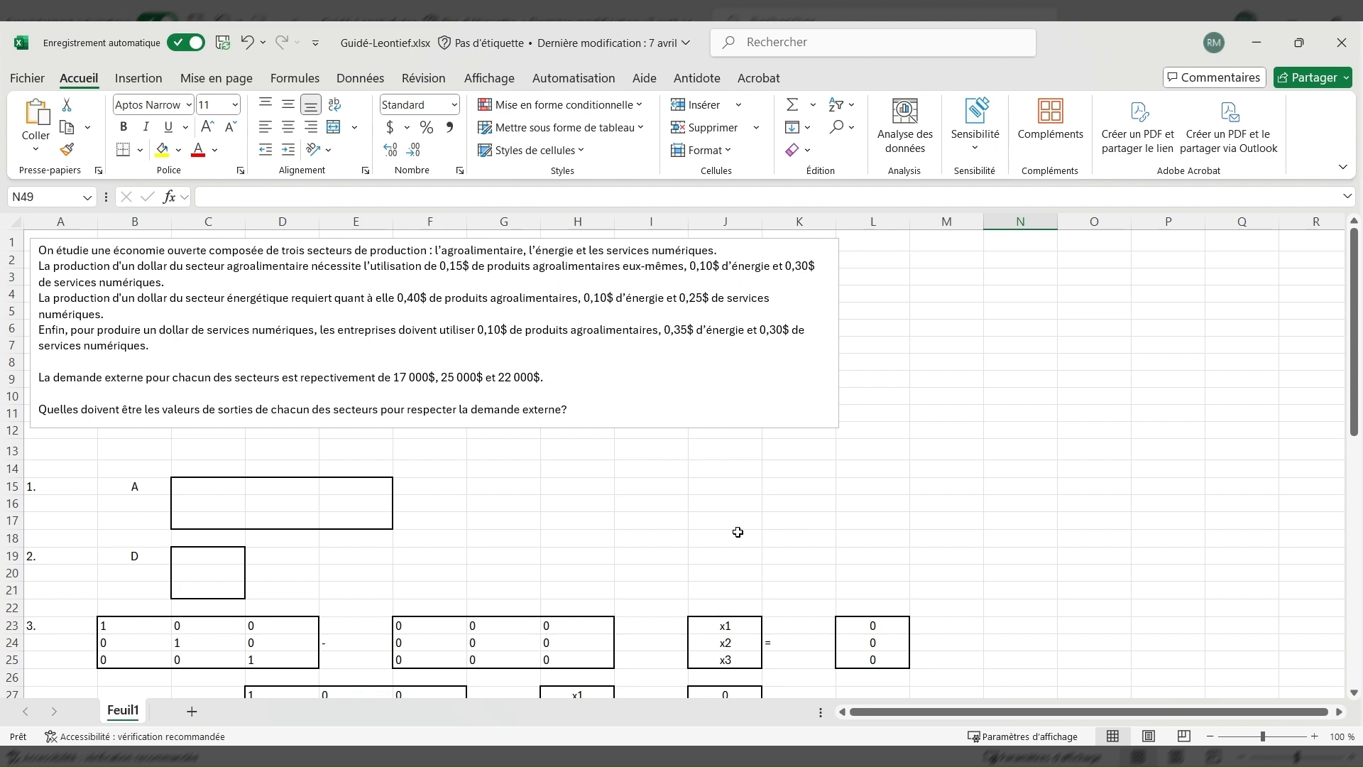
# Fill the first column of matrix A (C15:C17) with the agri-food sector's coefficients 0,15, 0,1 and 0,3.
pyautogui.click(190, 482)
pyautogui.write('0,15')
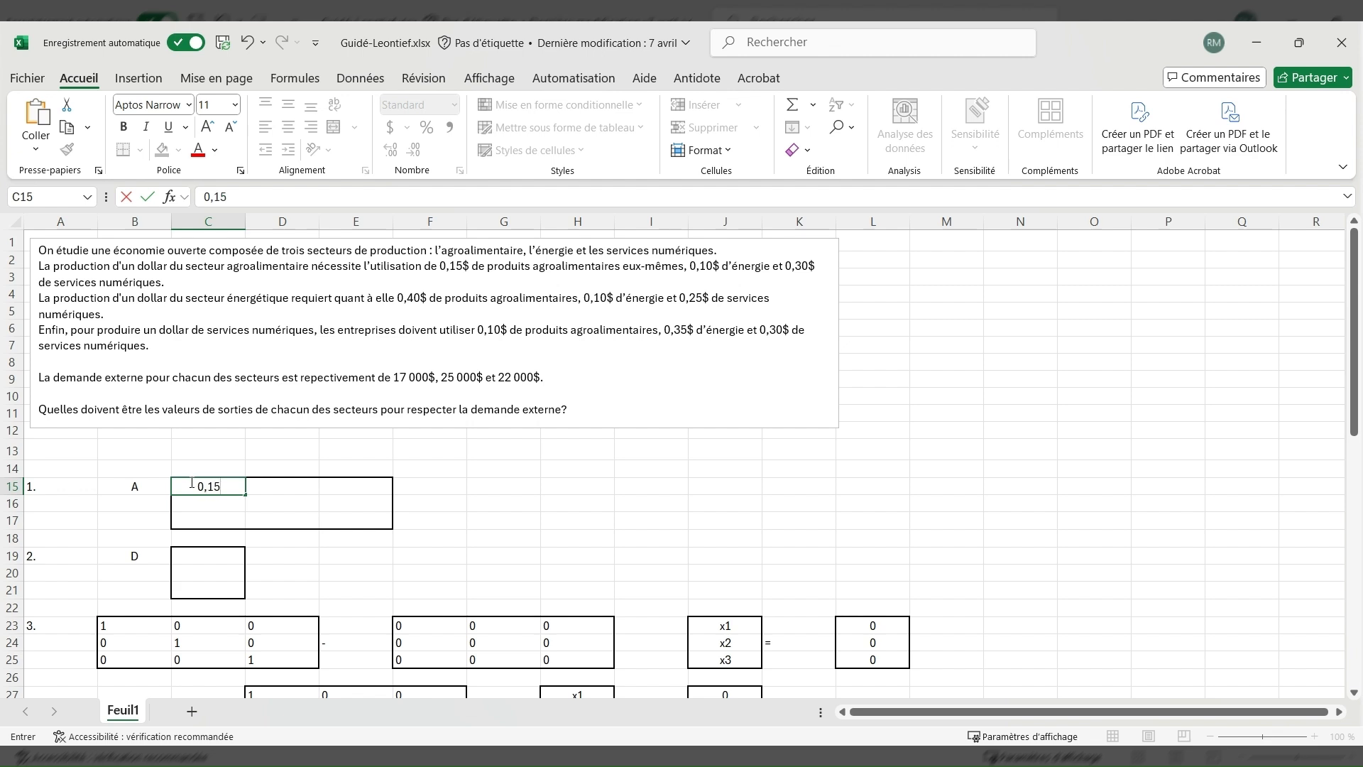
pyautogui.click(469, 489)
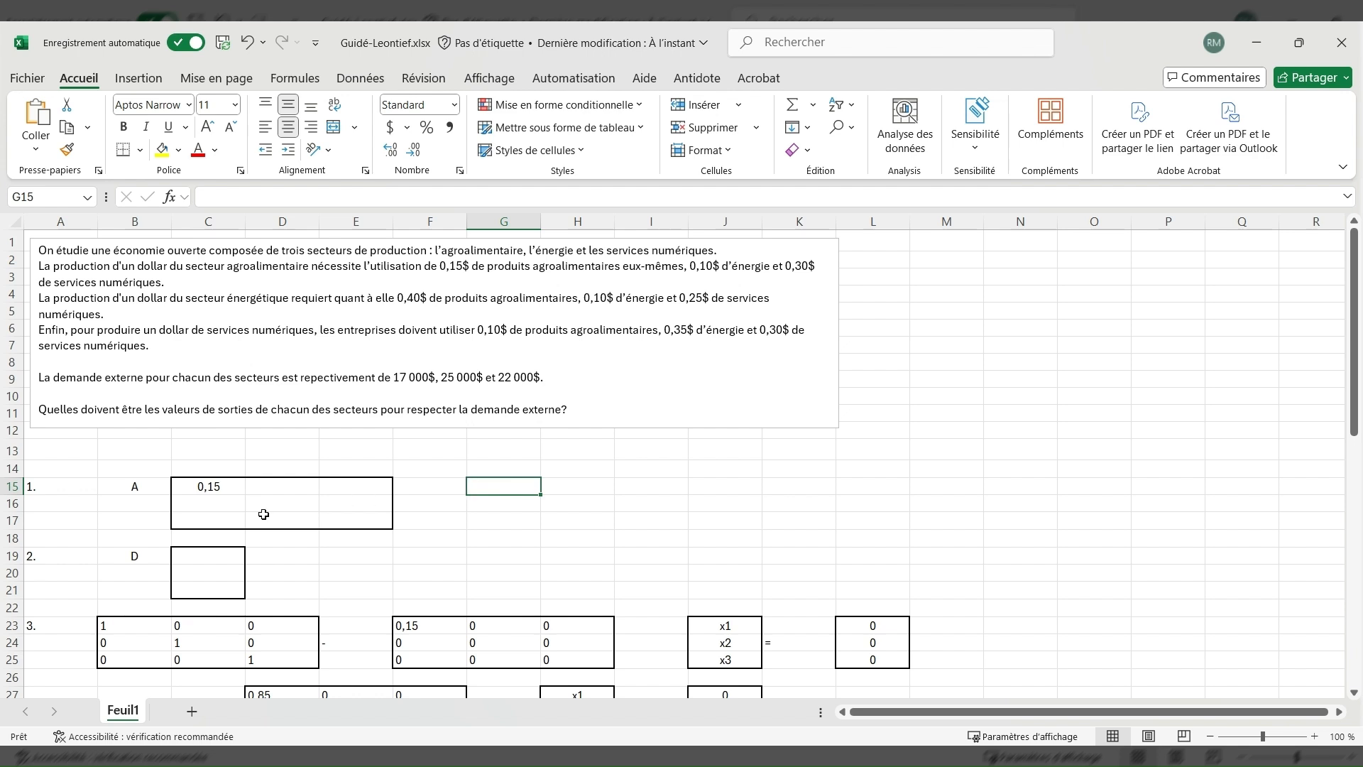
pyautogui.click(214, 502)
pyautogui.write('0,1')
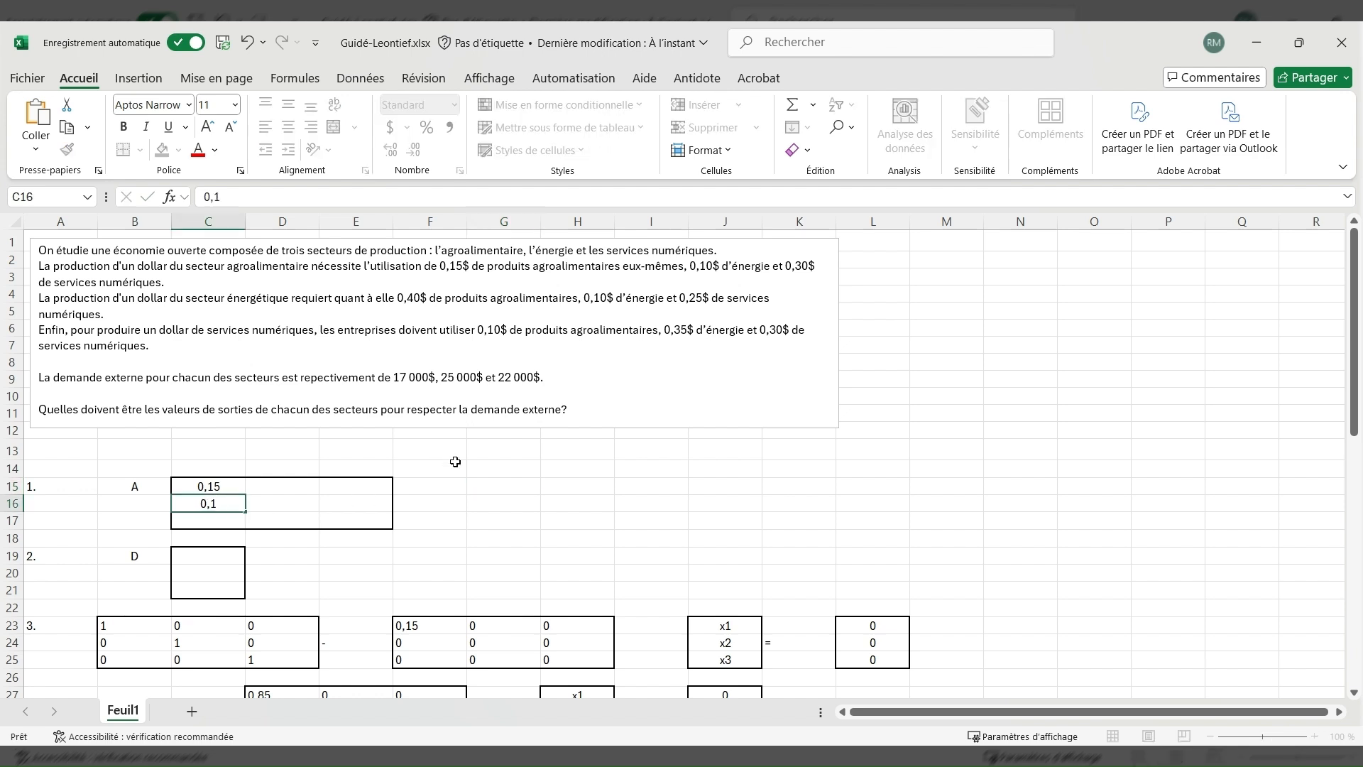
pyautogui.press('Return')
pyautogui.write('0,')
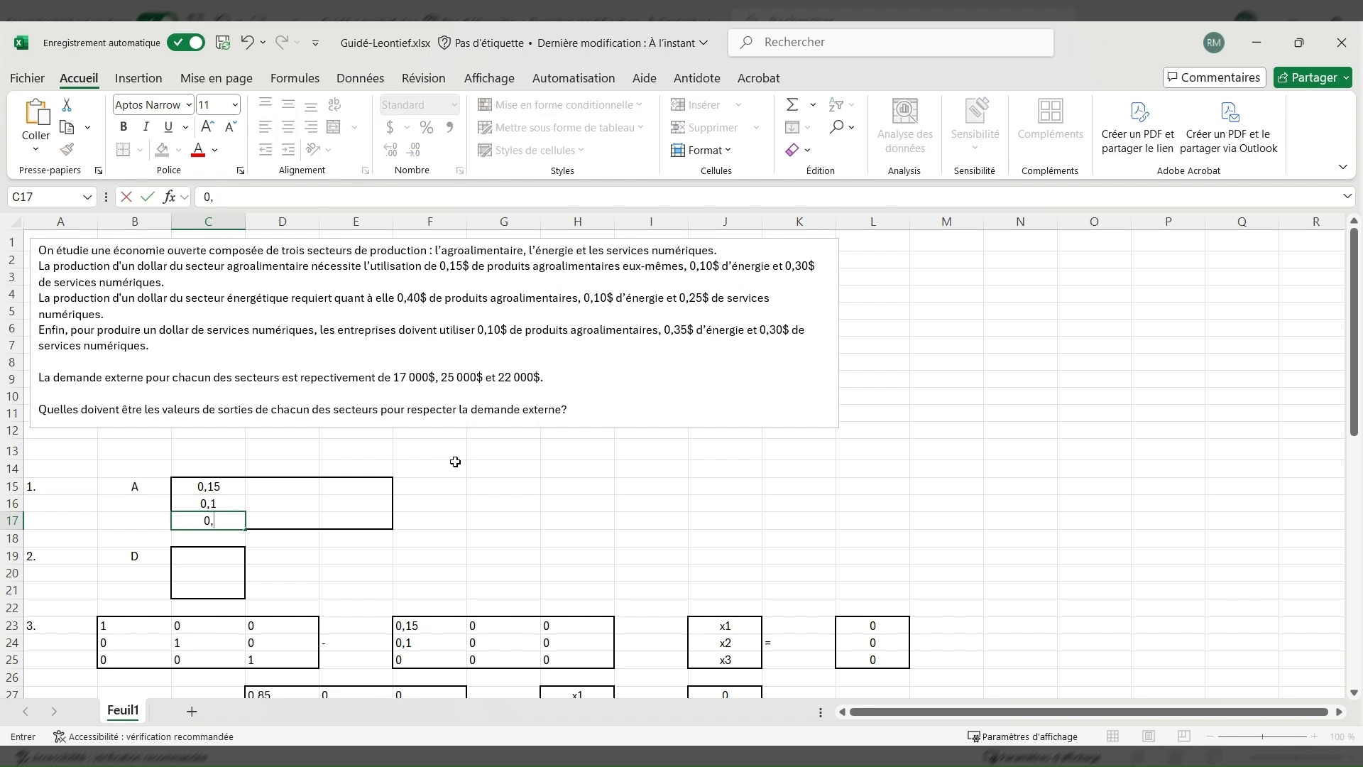
pyautogui.write('3')
# Fill the second column of matrix A (D15:D17) with the energy sector's coefficients 0,4, 0,1 and 0,25.
pyautogui.click(304, 485)
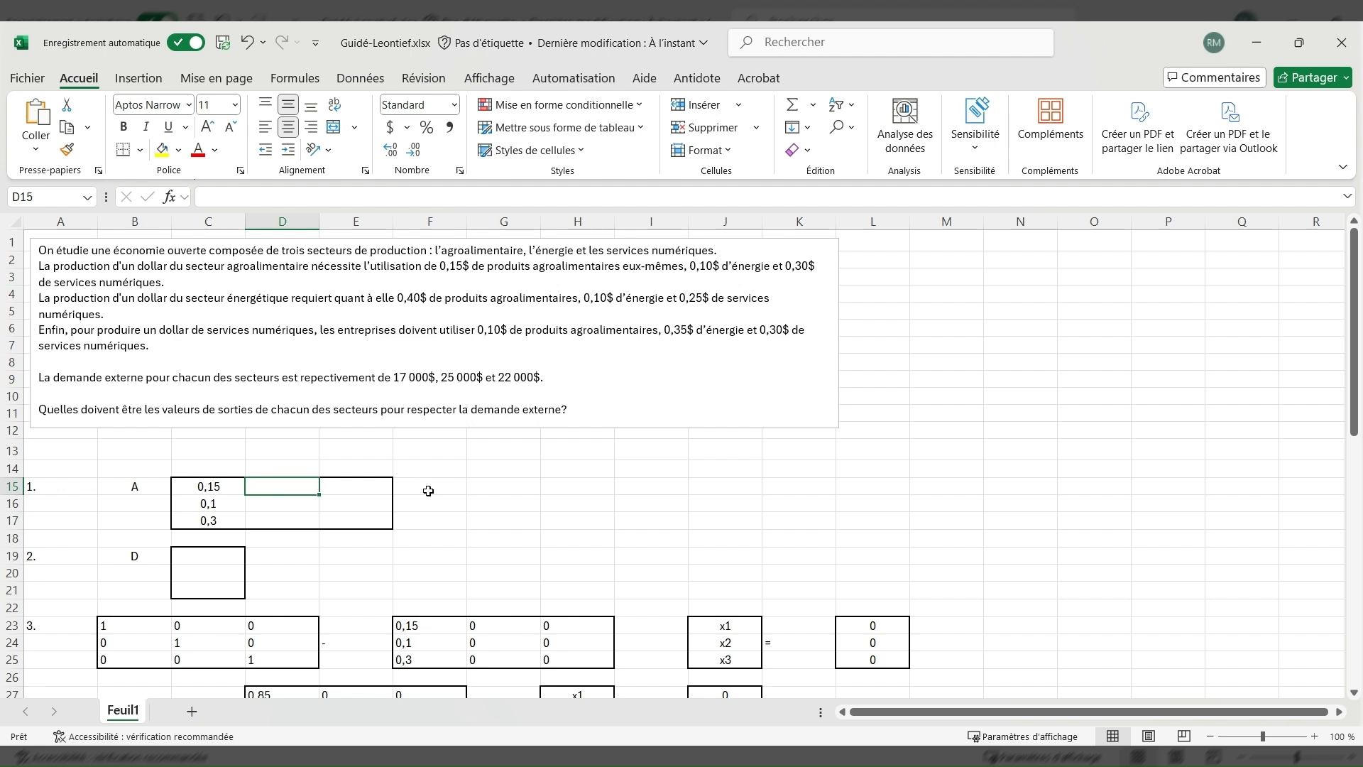
pyautogui.write('0,4')
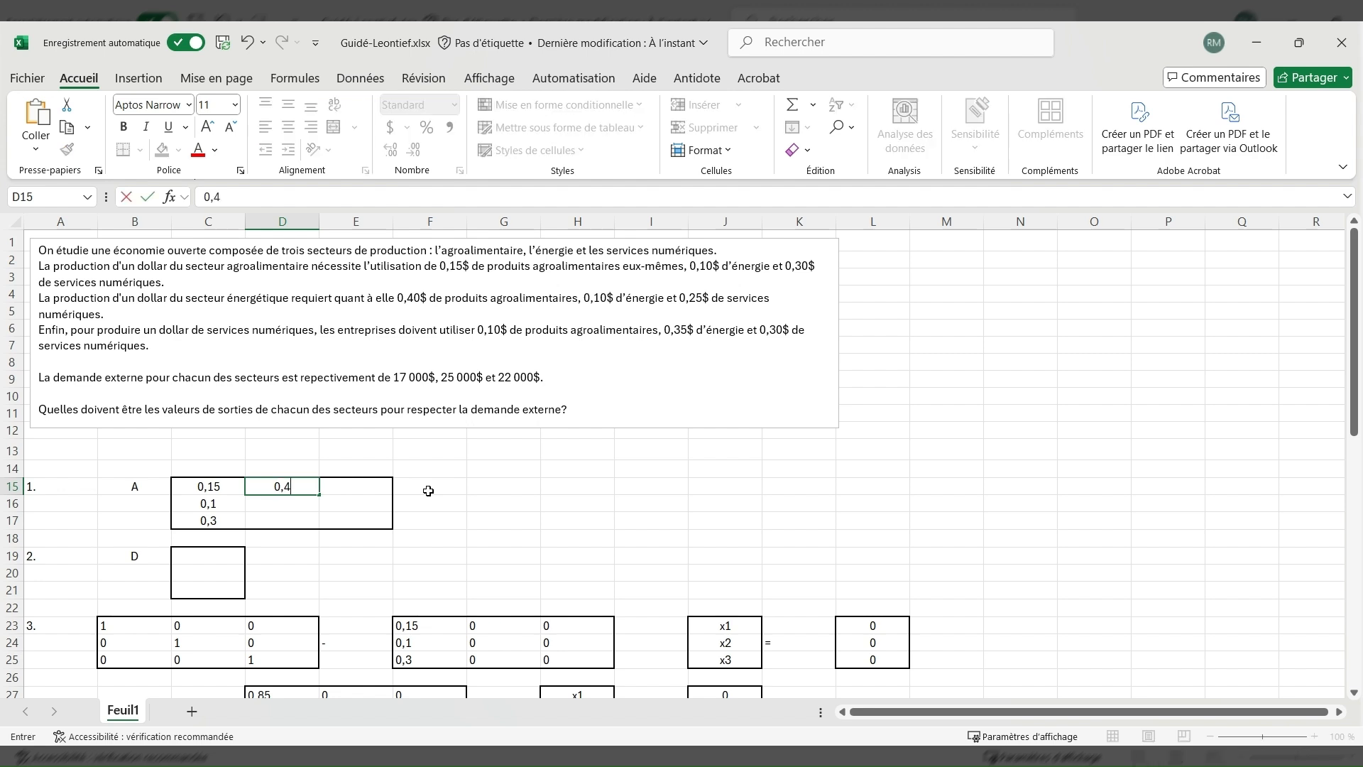
pyautogui.click(310, 501)
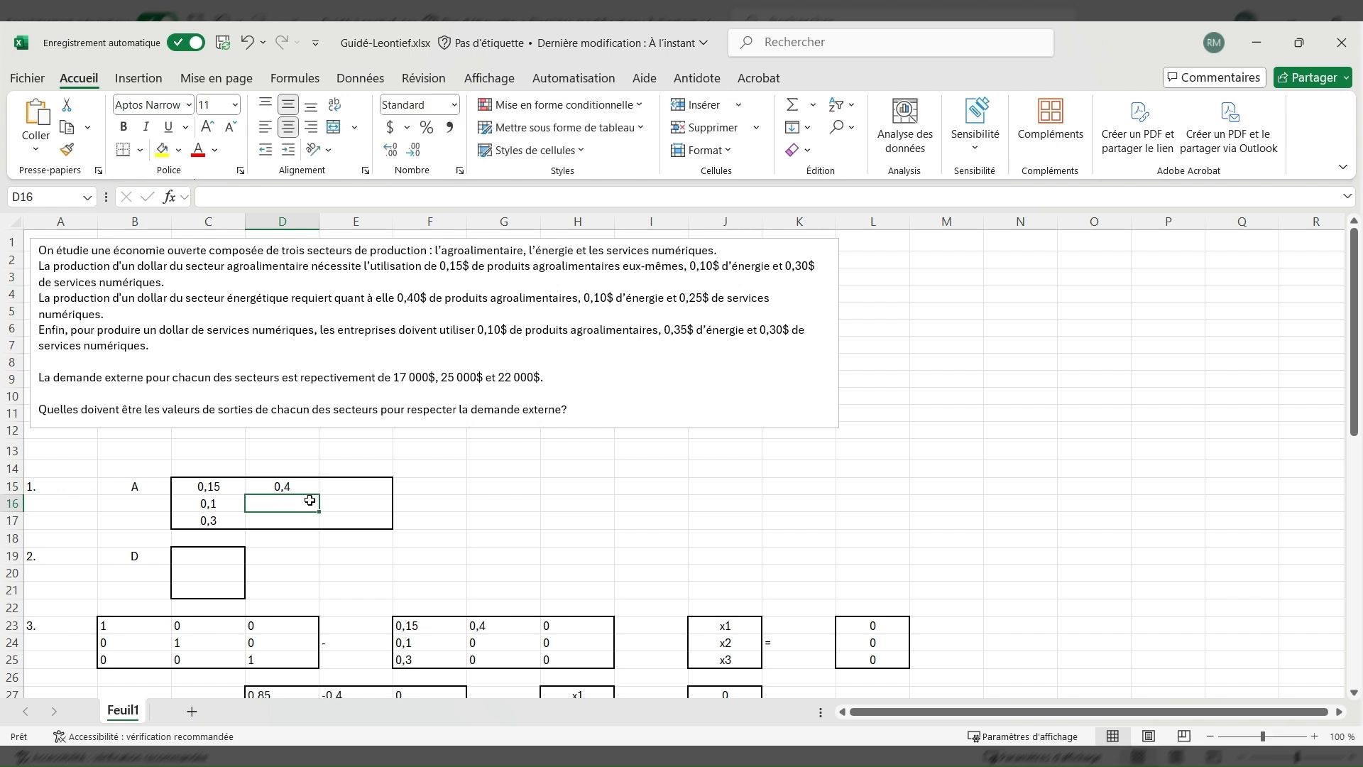
pyautogui.write('0,1')
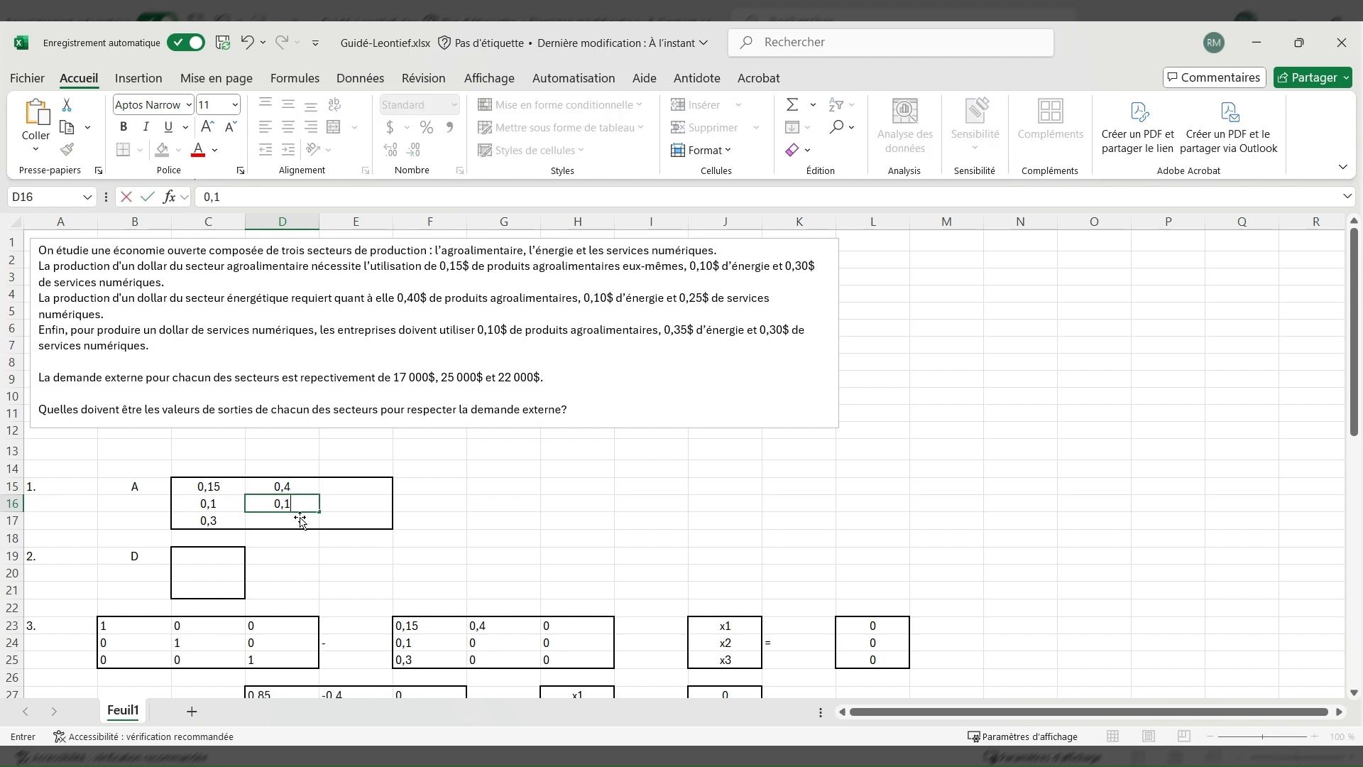
pyautogui.click(294, 523)
pyautogui.write('0,25')
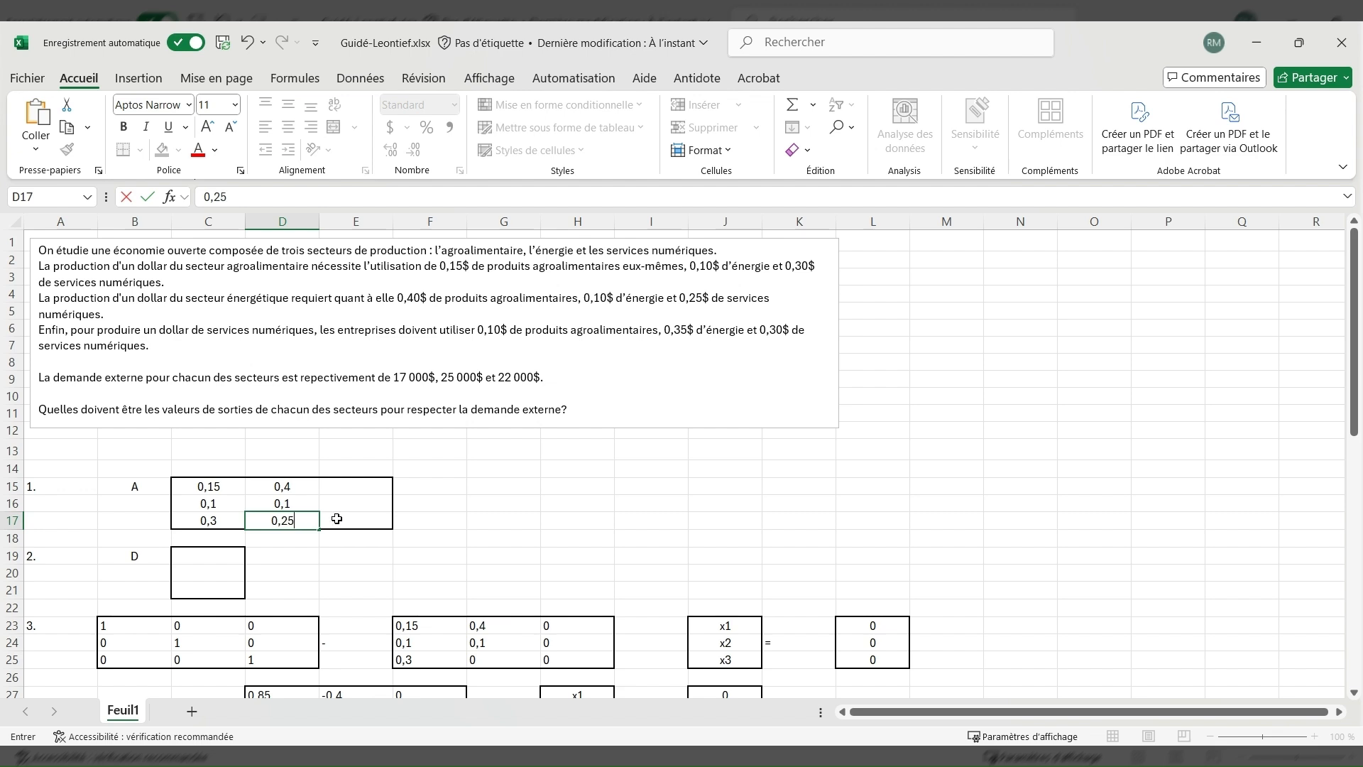
# Fill the third column of matrix A (E15:E17) with the digital services coefficients 0,1, 0,35 and 0,3.
pyautogui.click(369, 489)
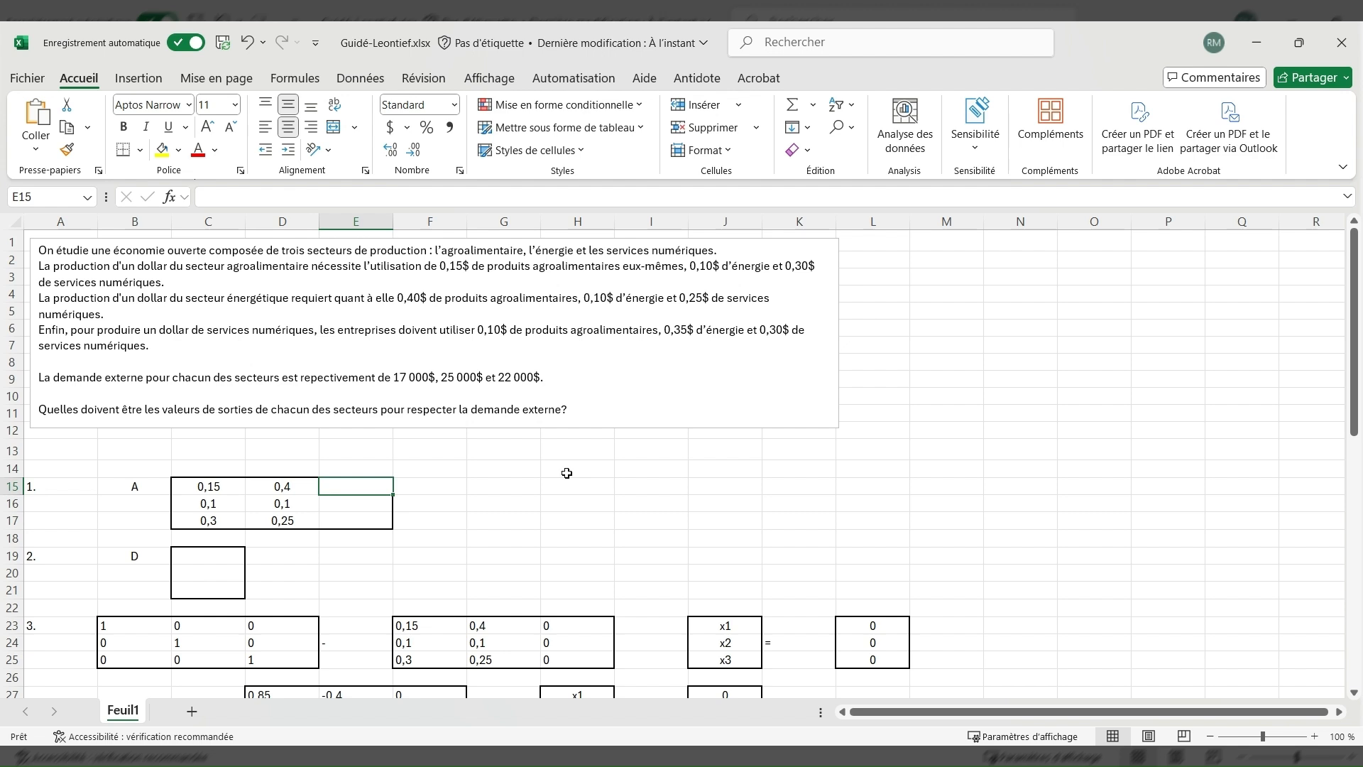
pyautogui.write('0,')
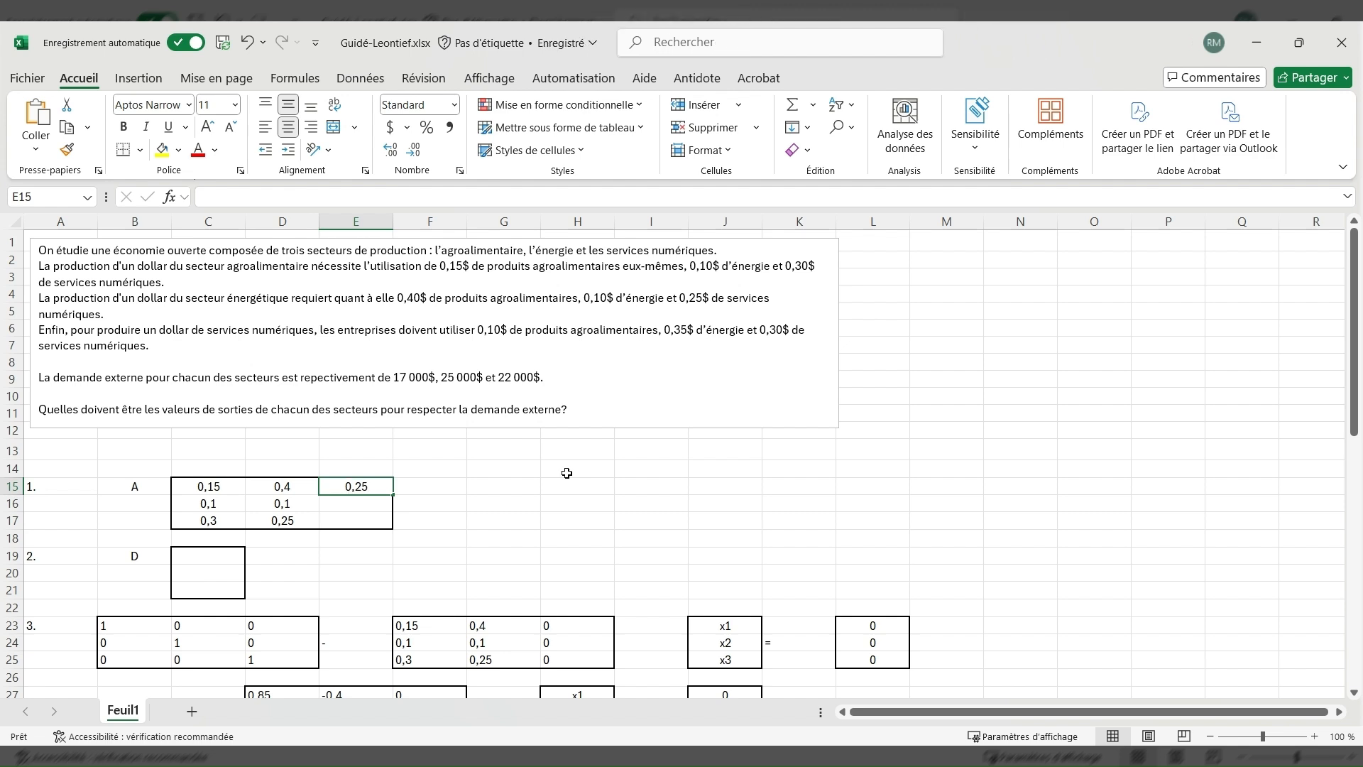
pyautogui.write('1')
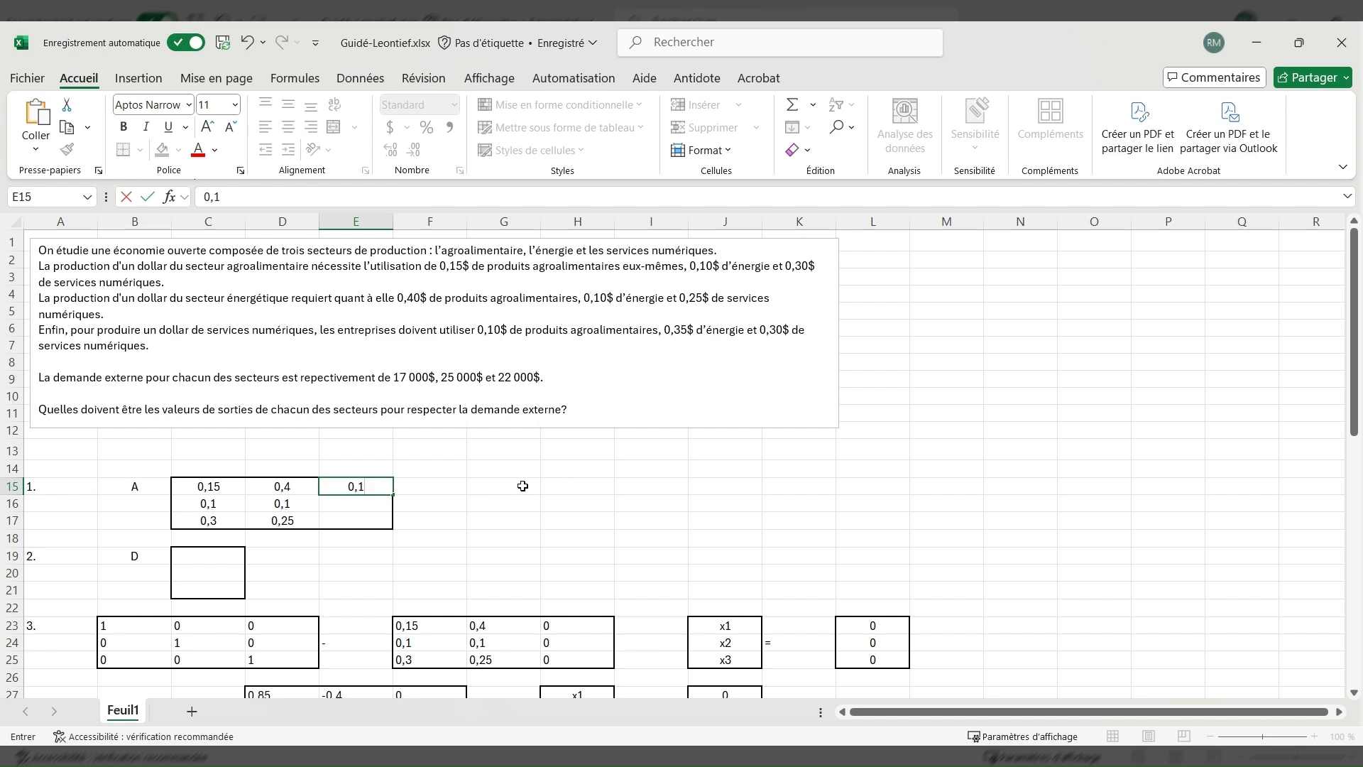
pyautogui.hotkey('ctrl', 'Return')
pyautogui.click(372, 506)
pyautogui.write('0,35')
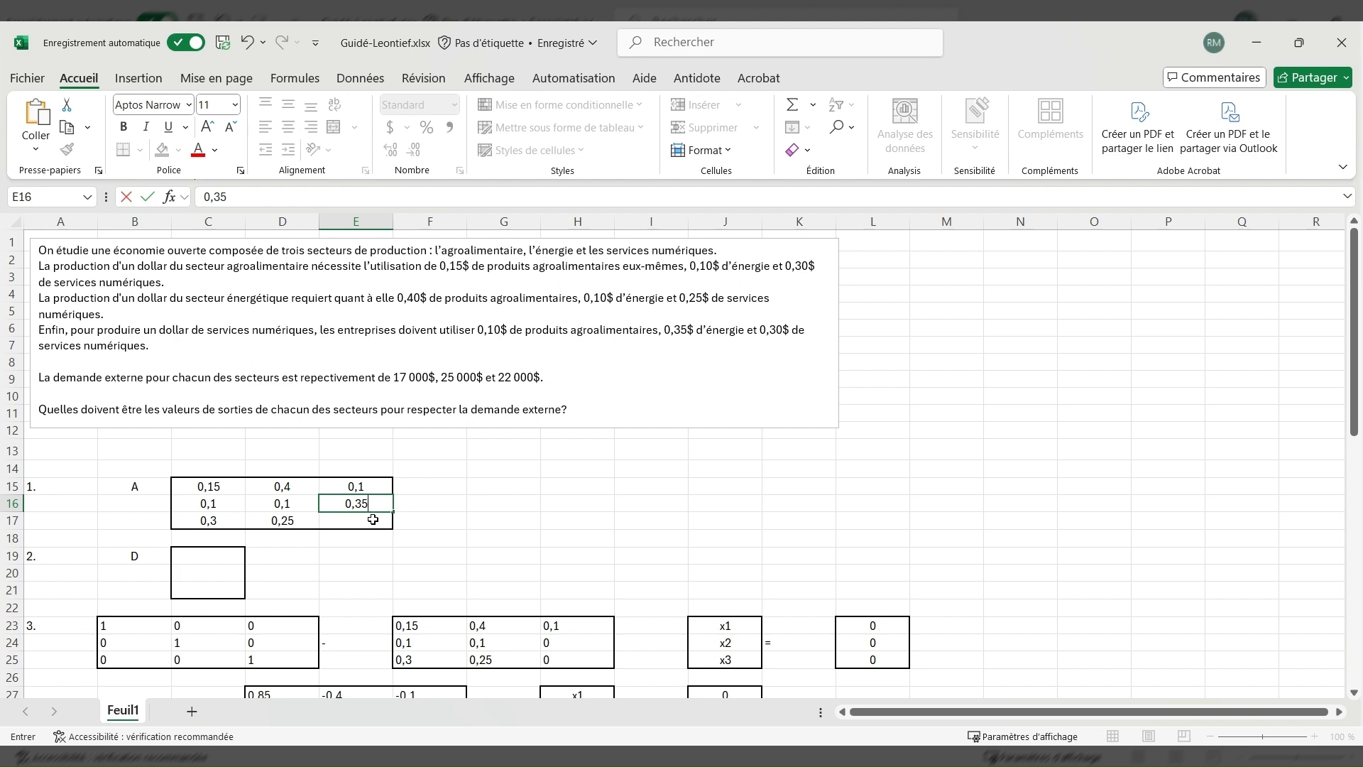
pyautogui.click(374, 519)
pyautogui.write('0,3')
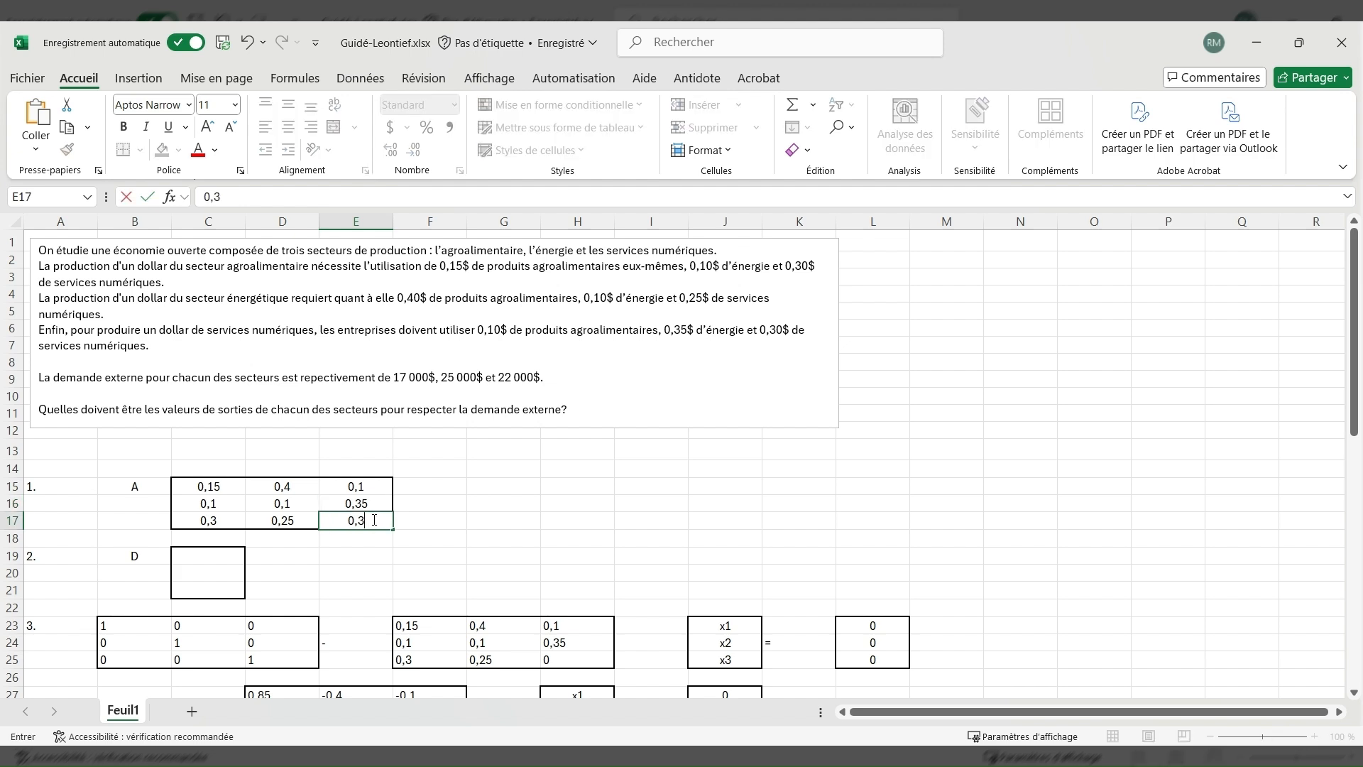
pyautogui.click(532, 518)
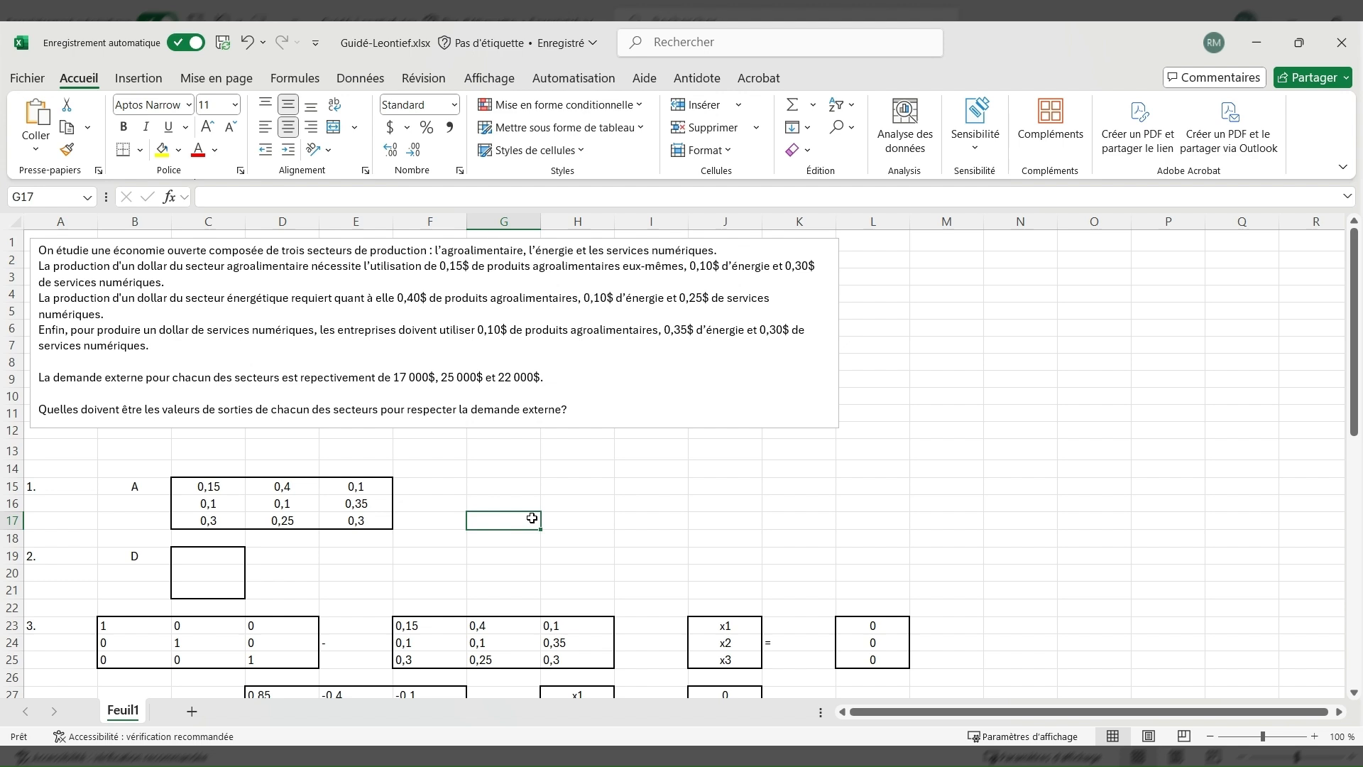
# Enter the external demands 17000, 25000 and 22000 in vector D (C19:C21).
pyautogui.click(220, 556)
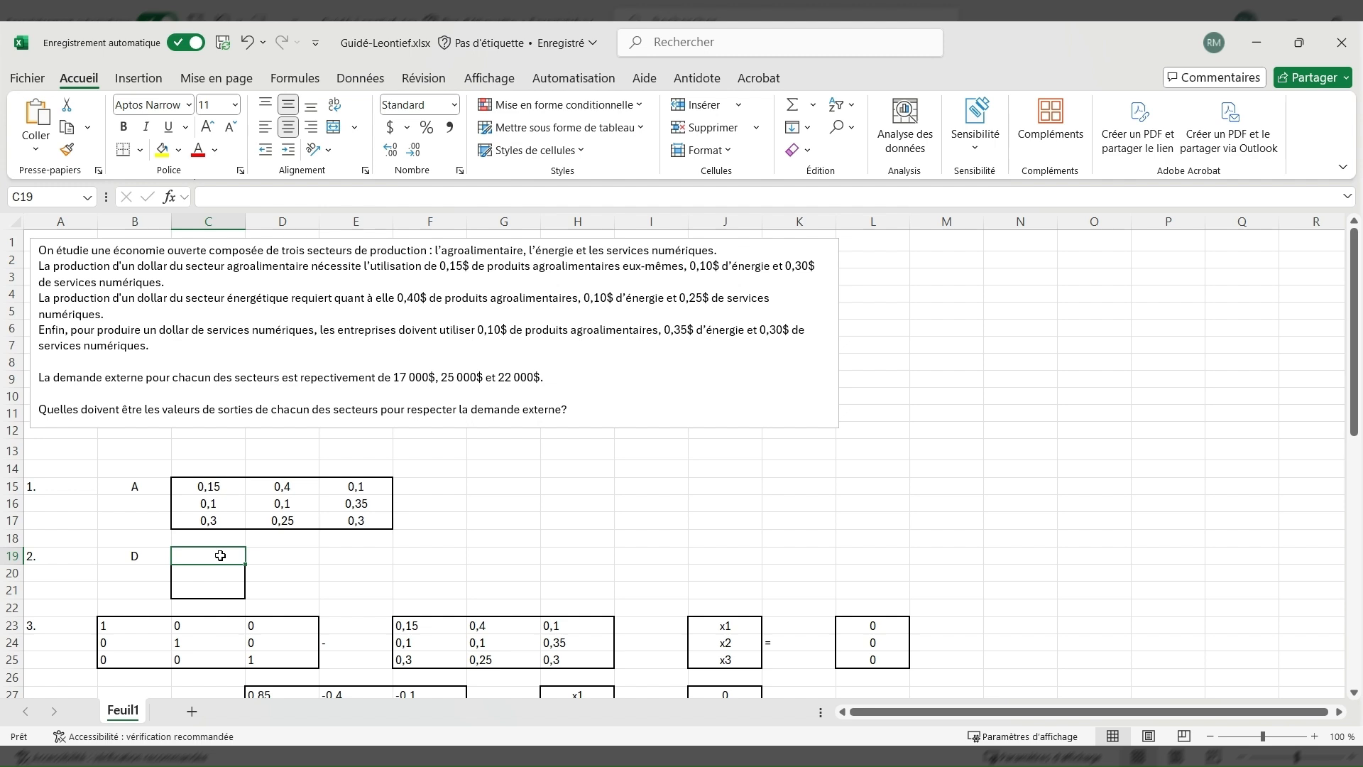
pyautogui.write('1700')
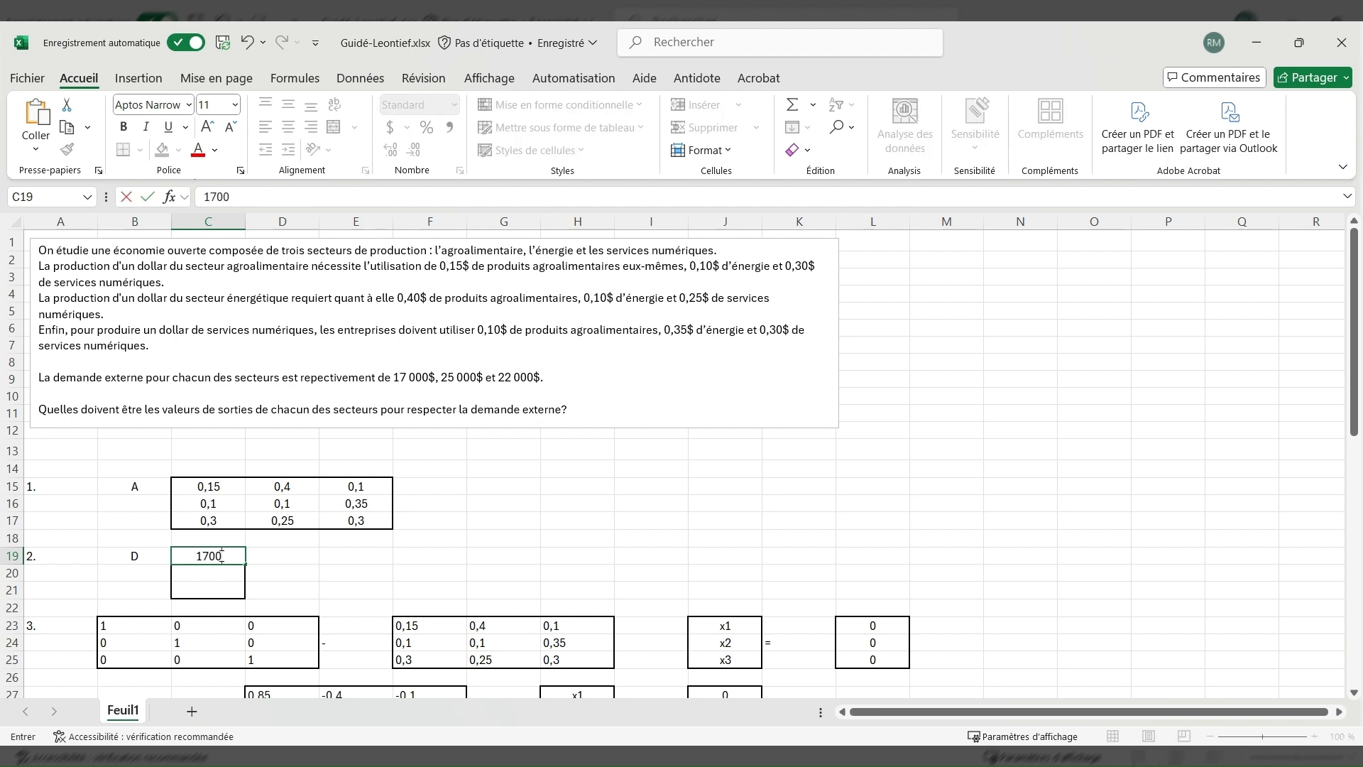
pyautogui.write('0')
pyautogui.click(218, 573)
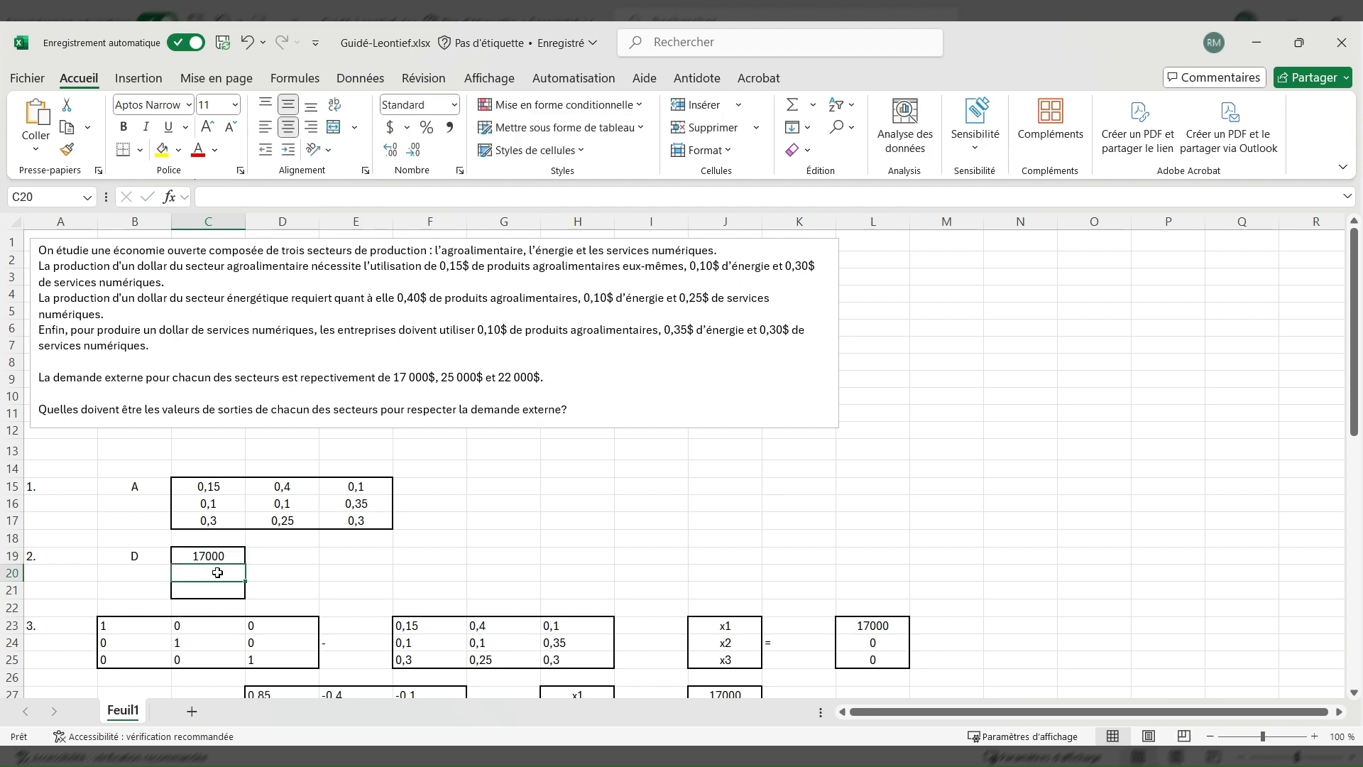
pyautogui.write('25000')
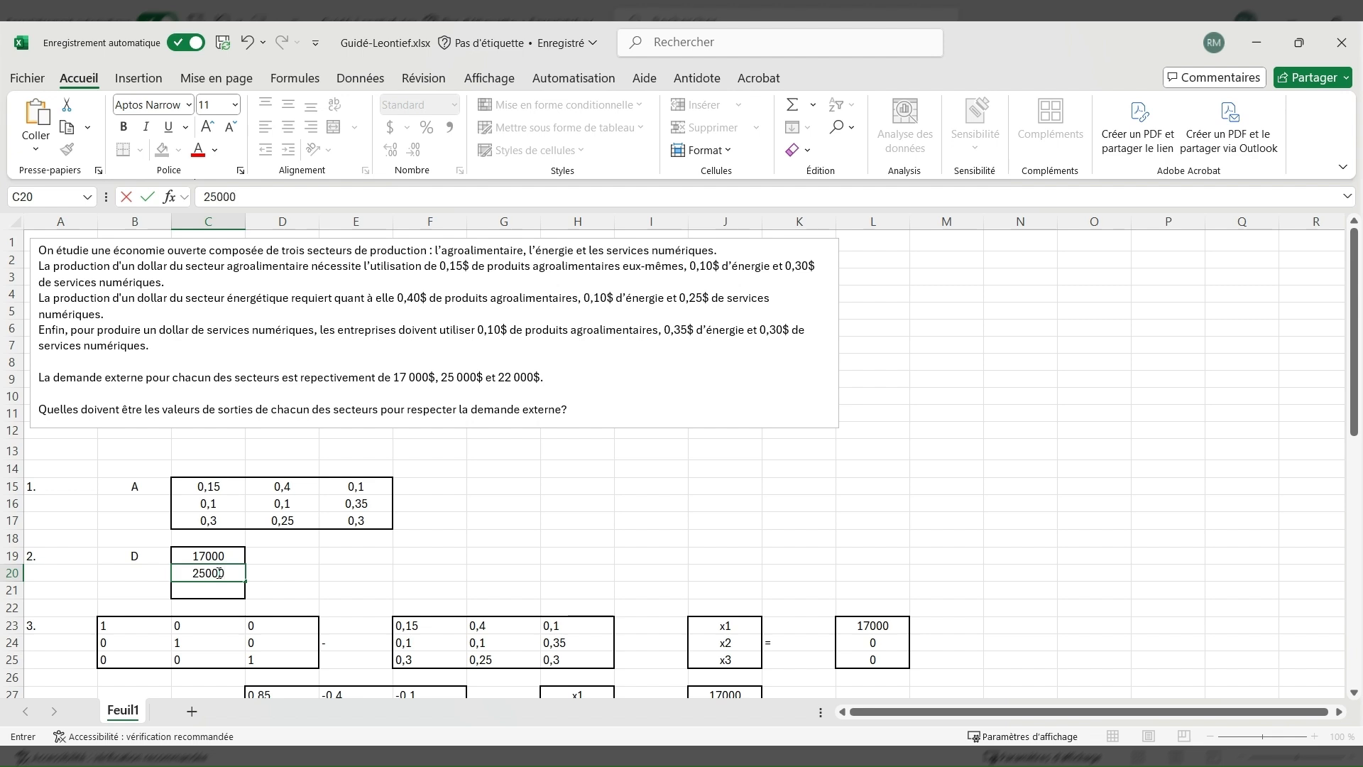
pyautogui.click(220, 590)
pyautogui.write('2')
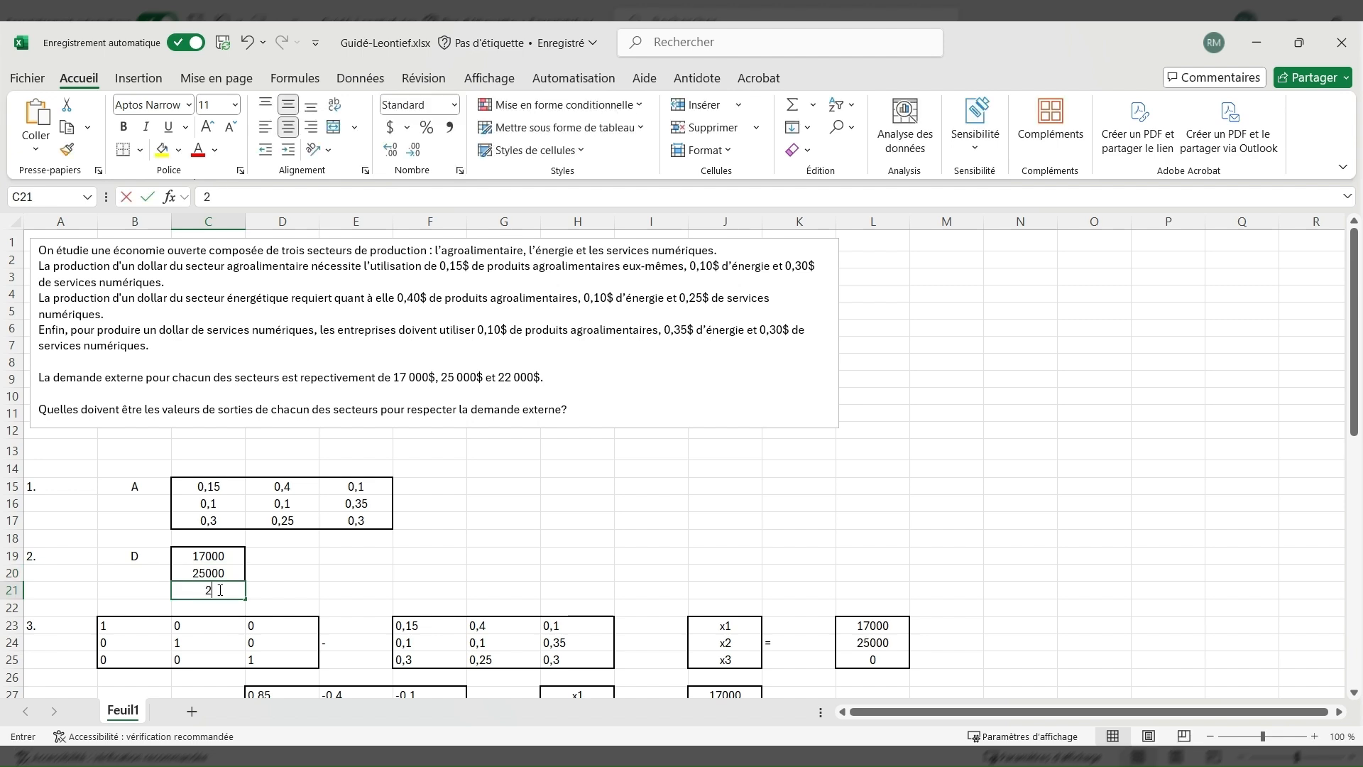
pyautogui.write('2000')
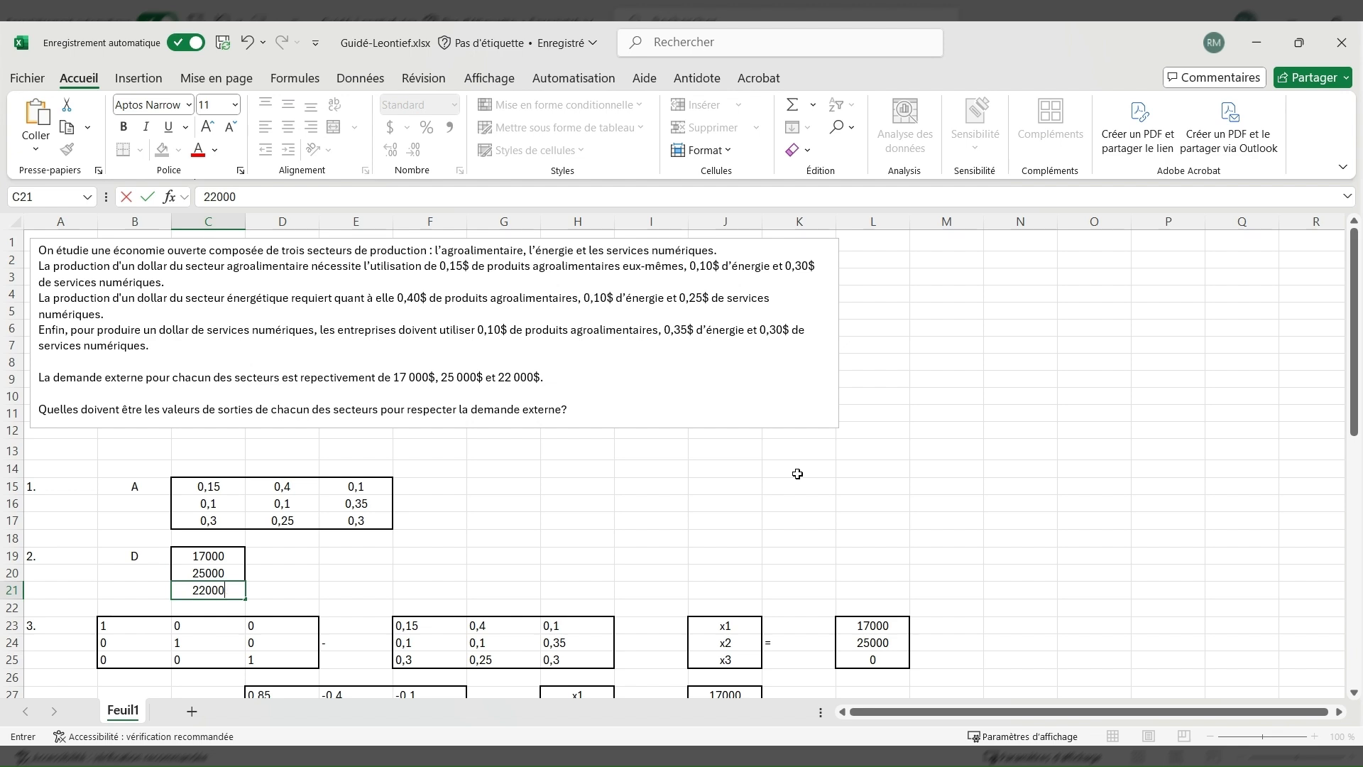
pyautogui.click(797, 474)
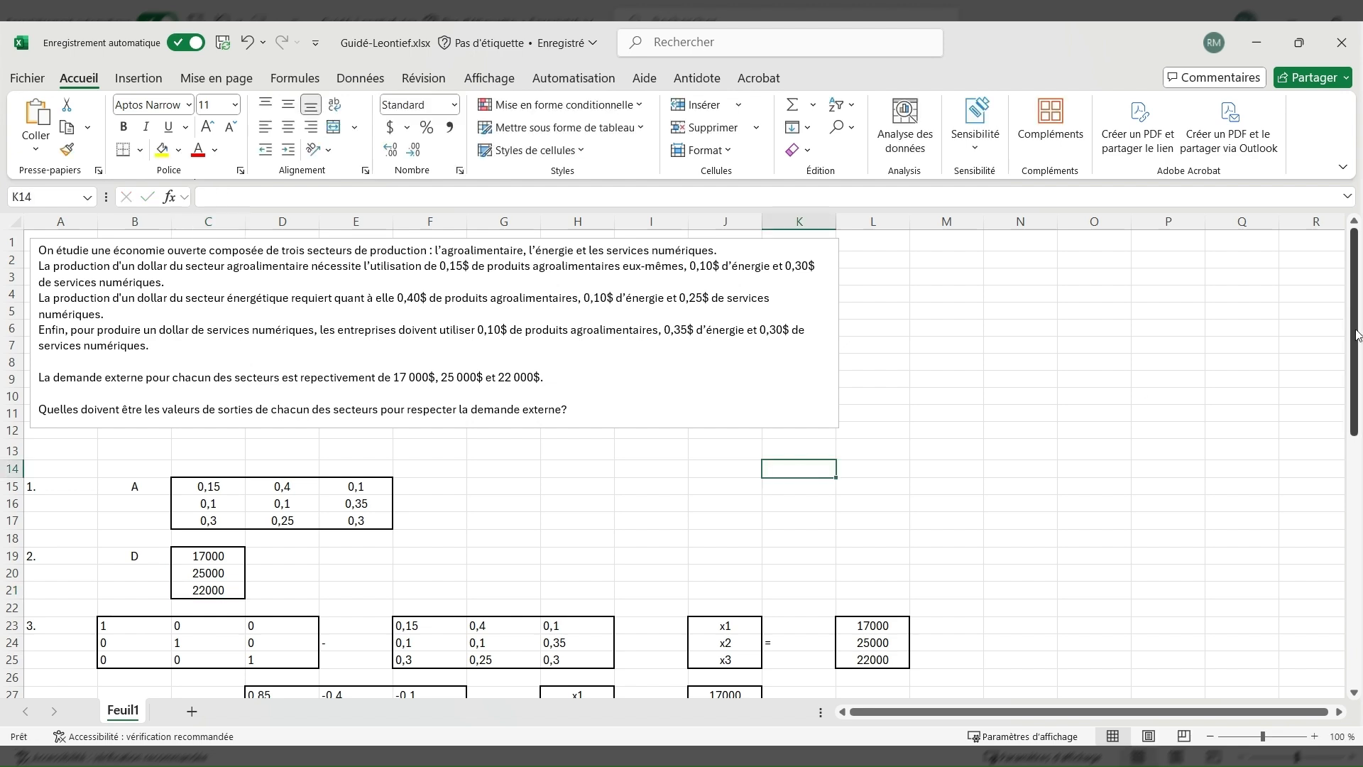
# Label the rows of the first empty reduction matrix in section 4 with the operations 10L2, 100L1 and 100L3 in G37:G39.
pyautogui.moveTo(1357, 335); pyautogui.dragTo(1355, 541)
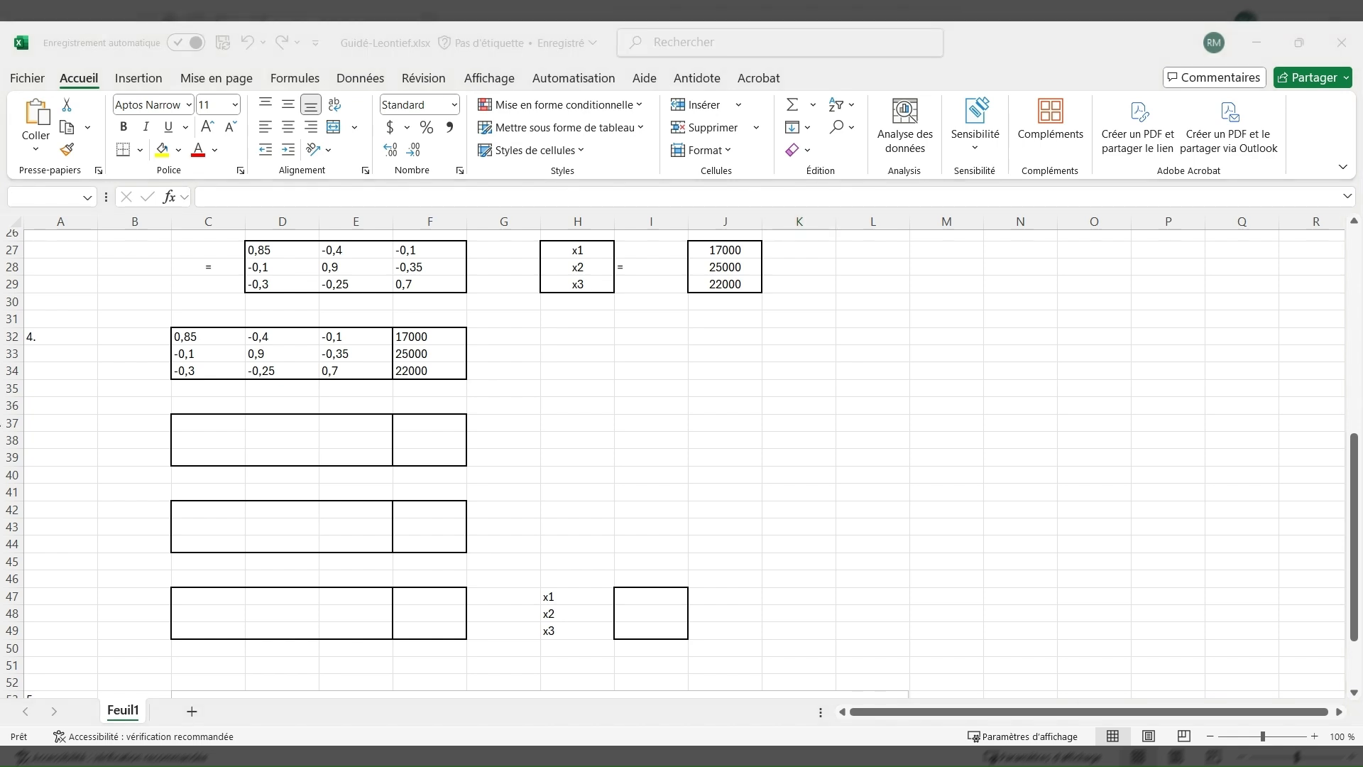
pyautogui.click(526, 536)
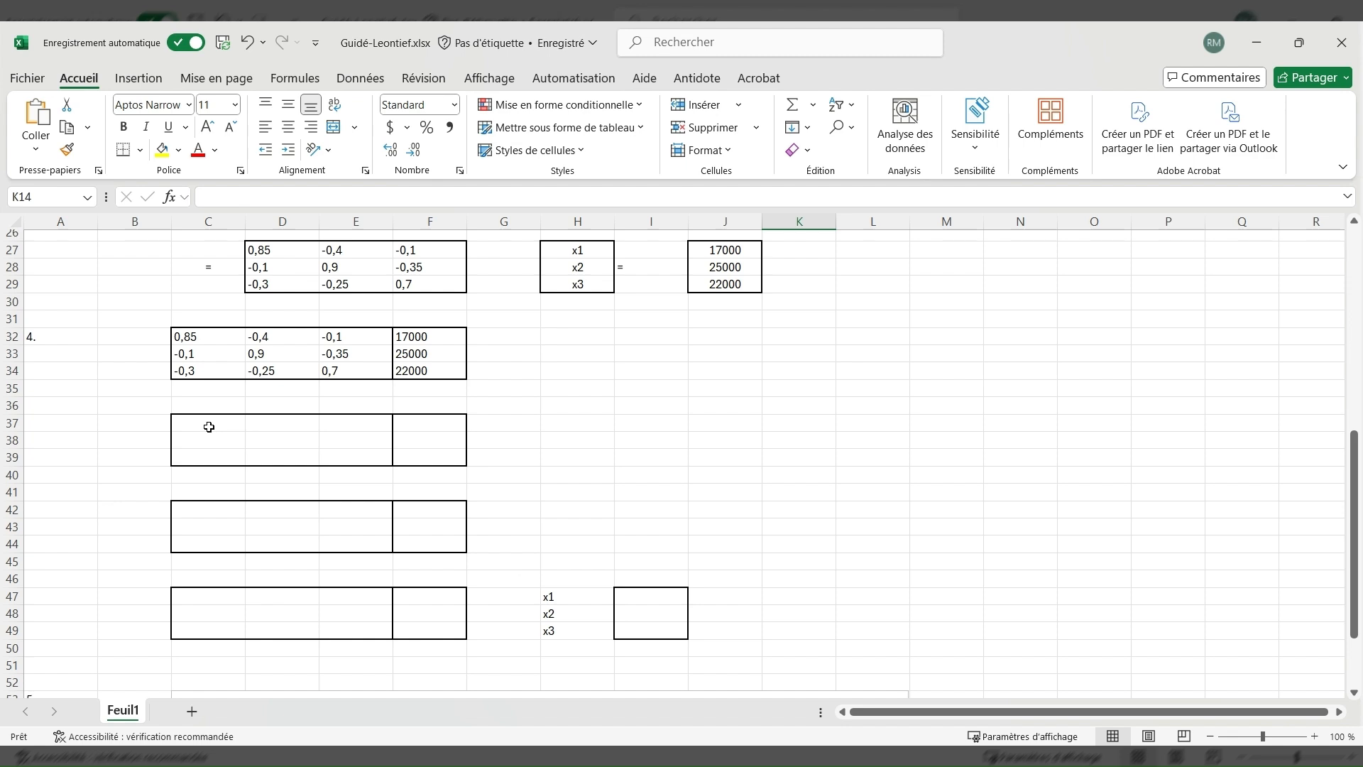
pyautogui.click(522, 424)
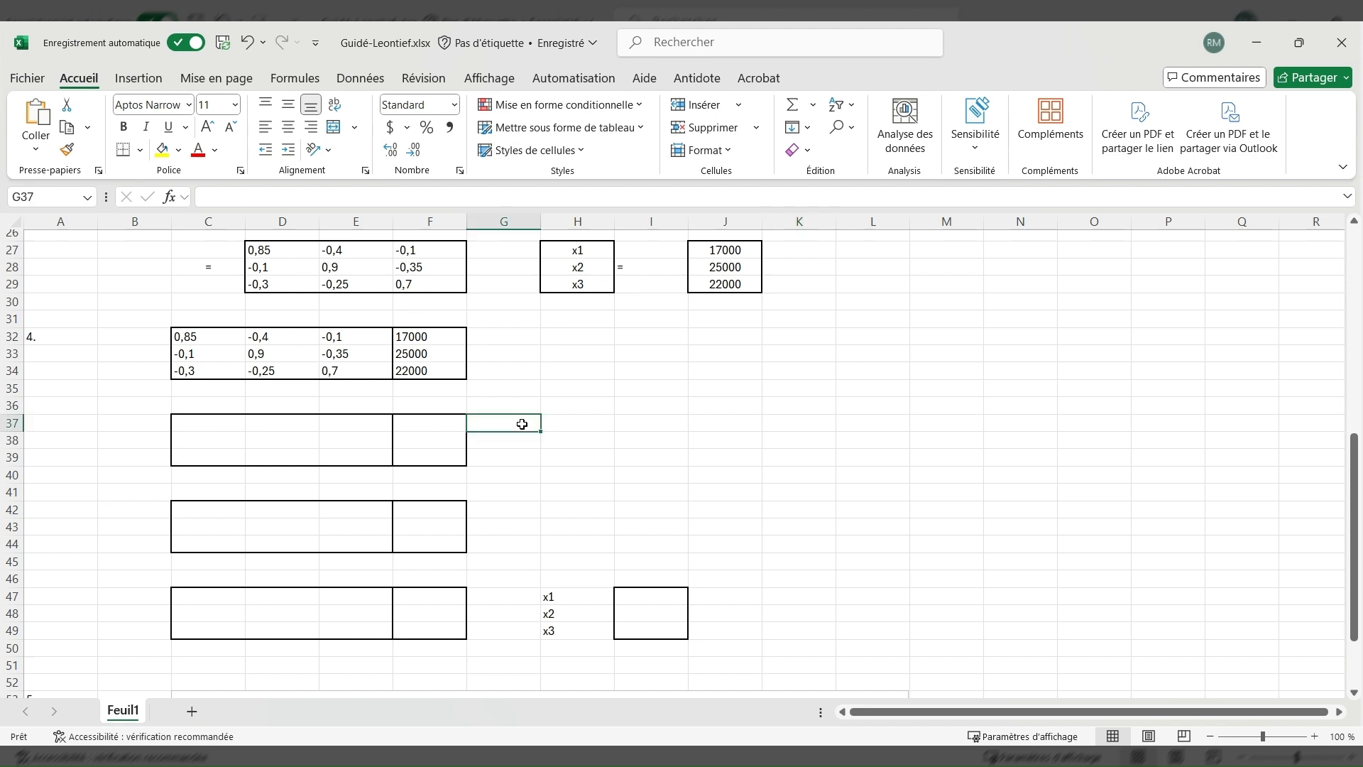
pyautogui.write('10')
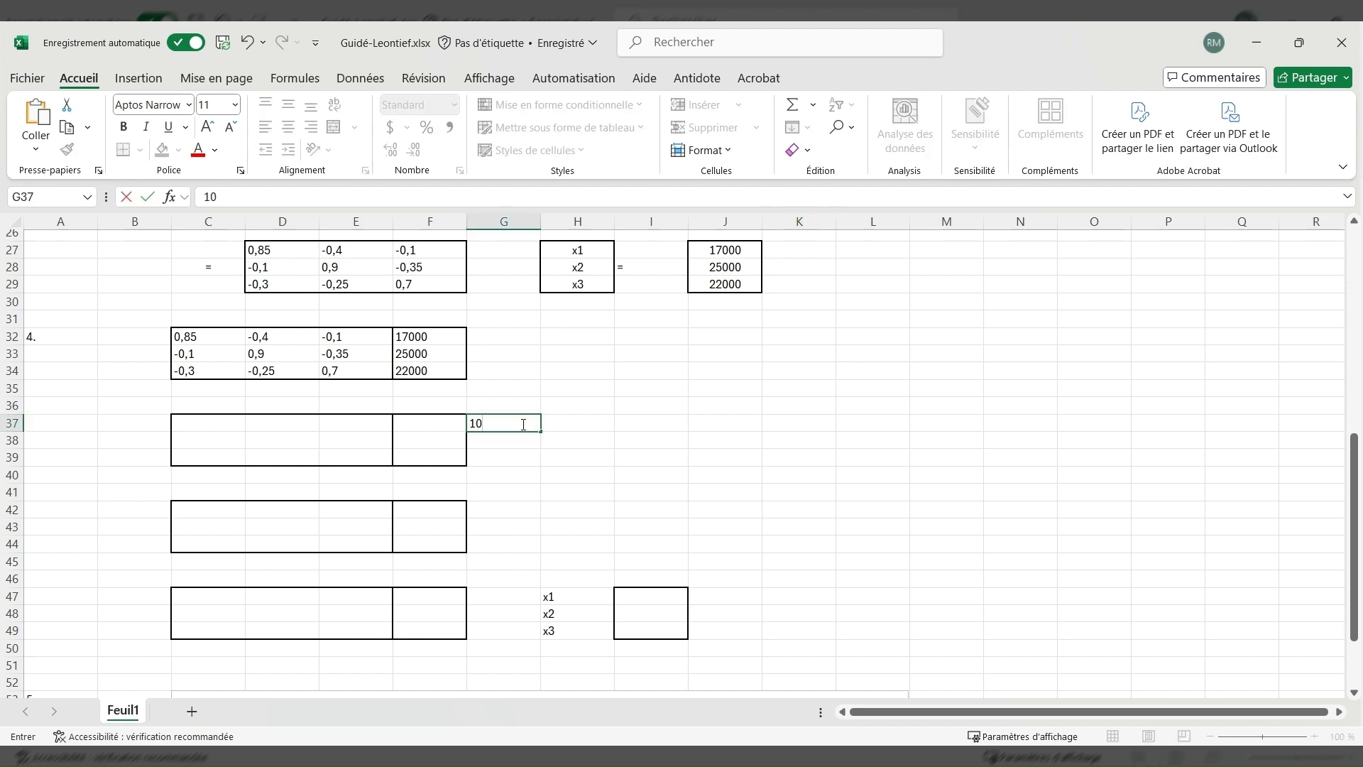
pyautogui.write('L2')
pyautogui.click(485, 444)
pyautogui.write('100')
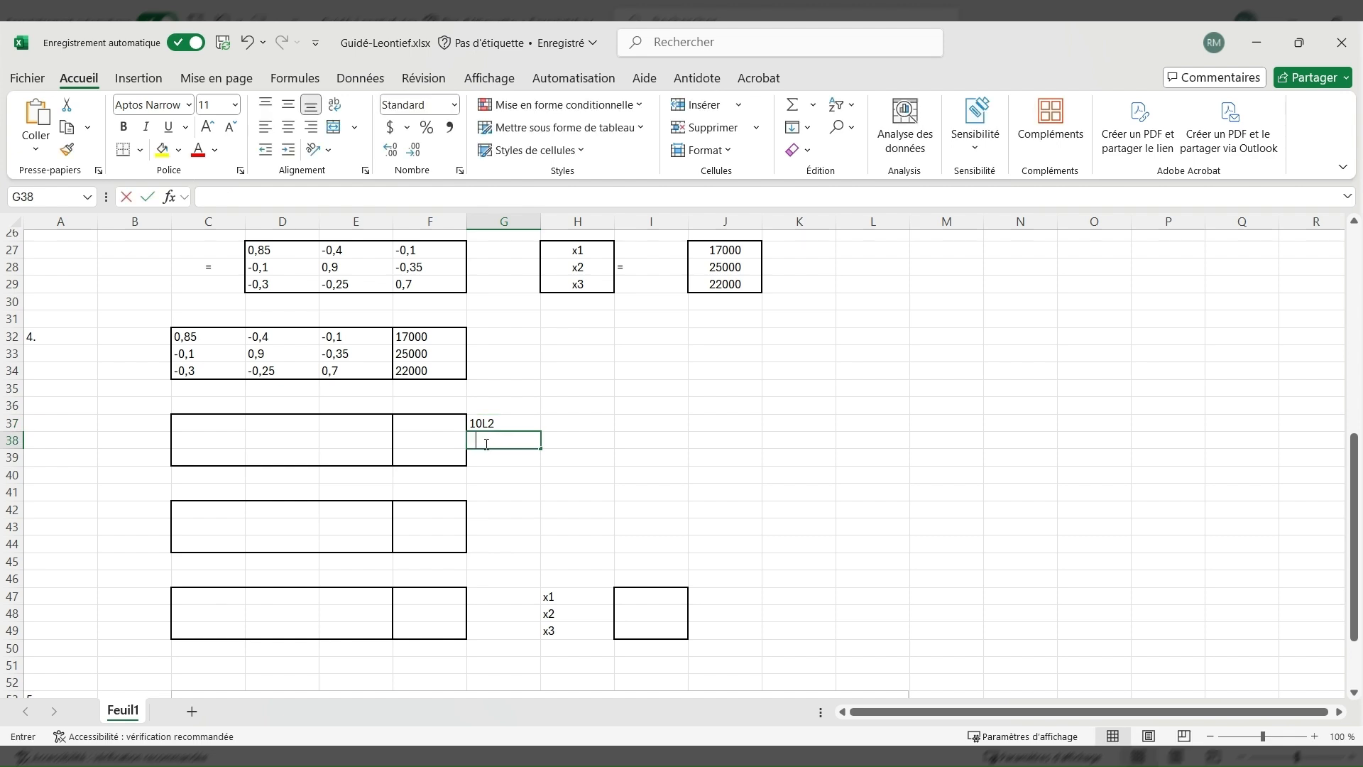
pyautogui.write('L1')
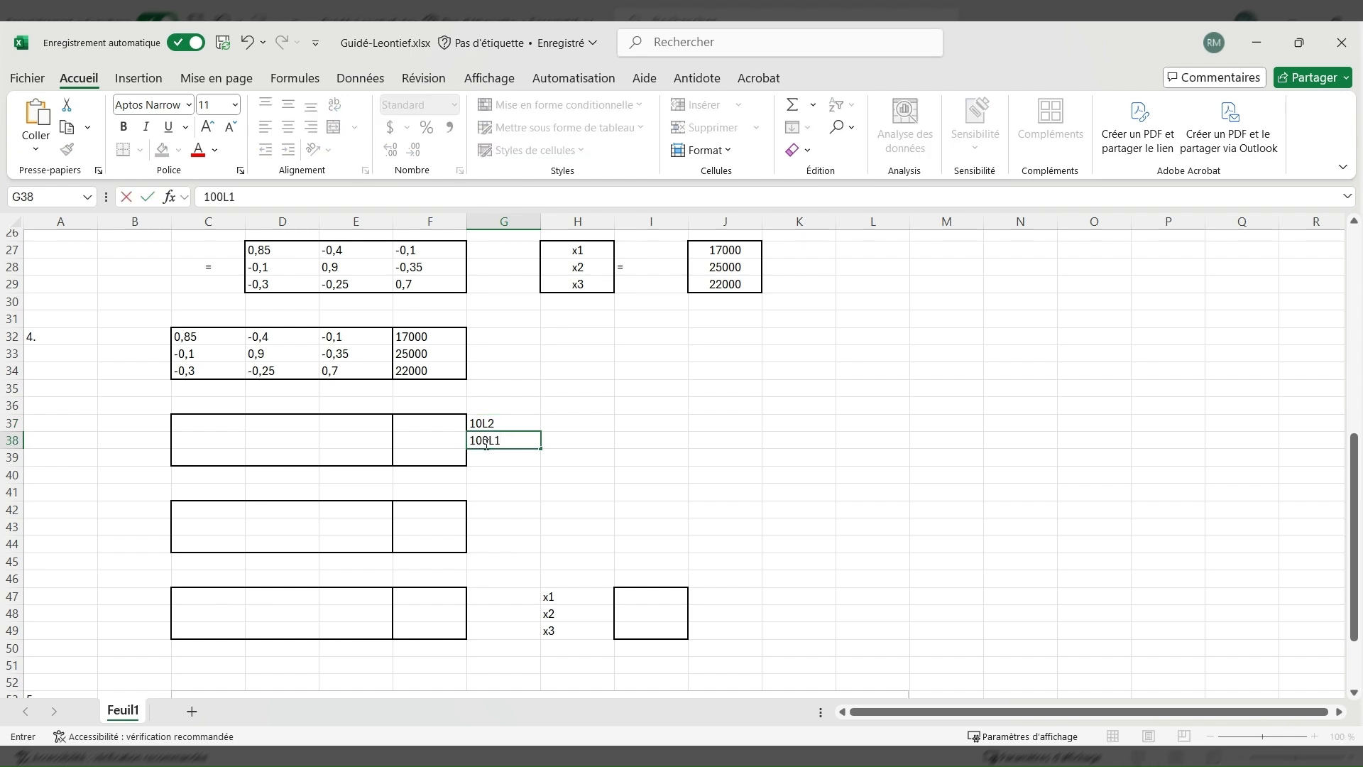
pyautogui.click(522, 456)
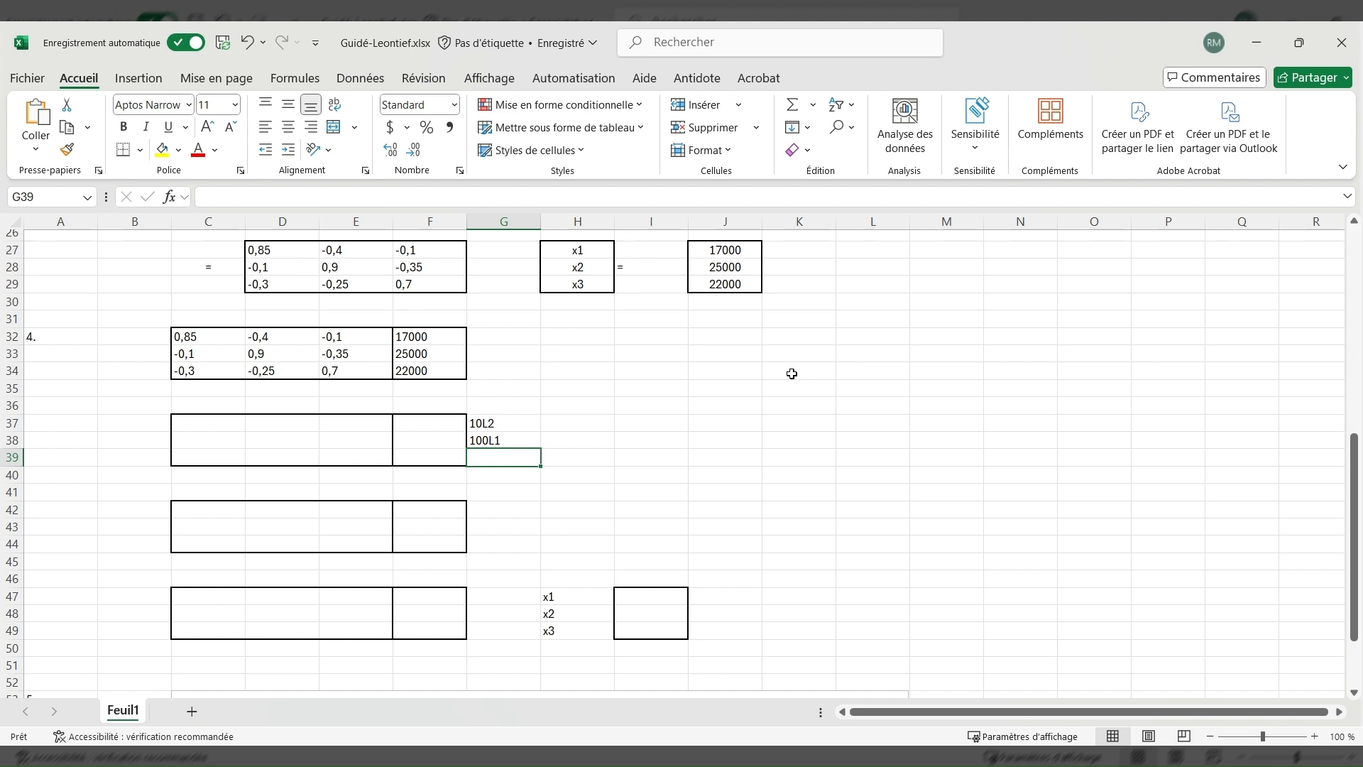
pyautogui.write('100L3')
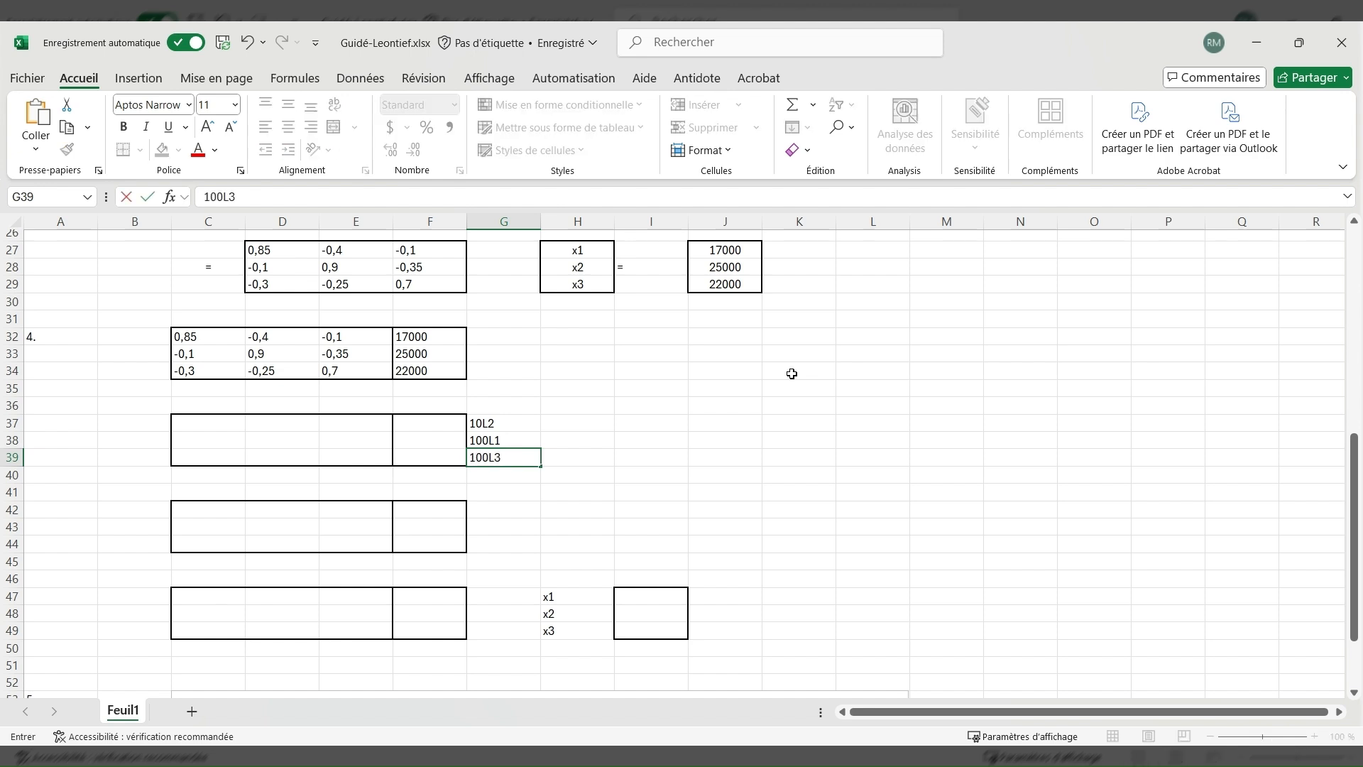
pyautogui.click(682, 442)
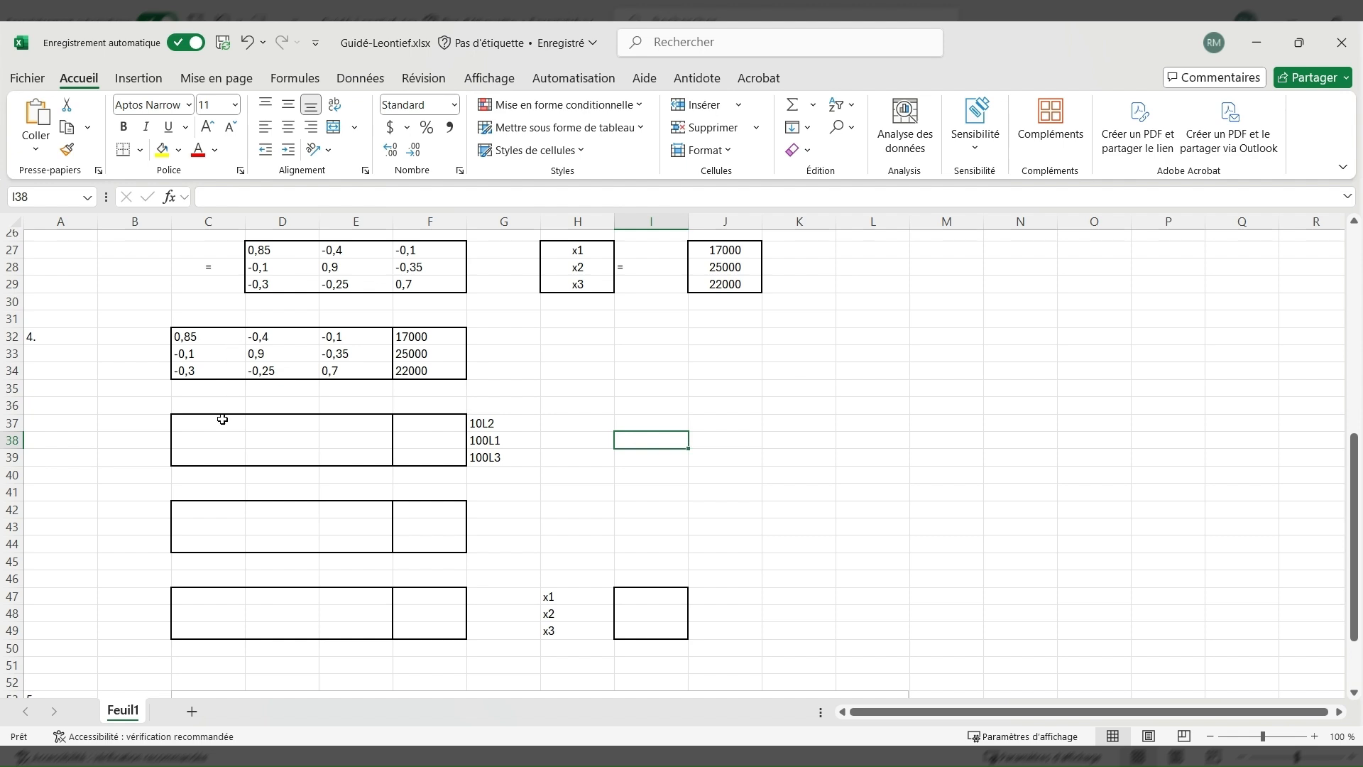
# Compute the matrix's first row in C37:F37 as ten times the second row above, with the formula =10*C33:F33.
pyautogui.moveTo(220, 422); pyautogui.dragTo(417, 423)
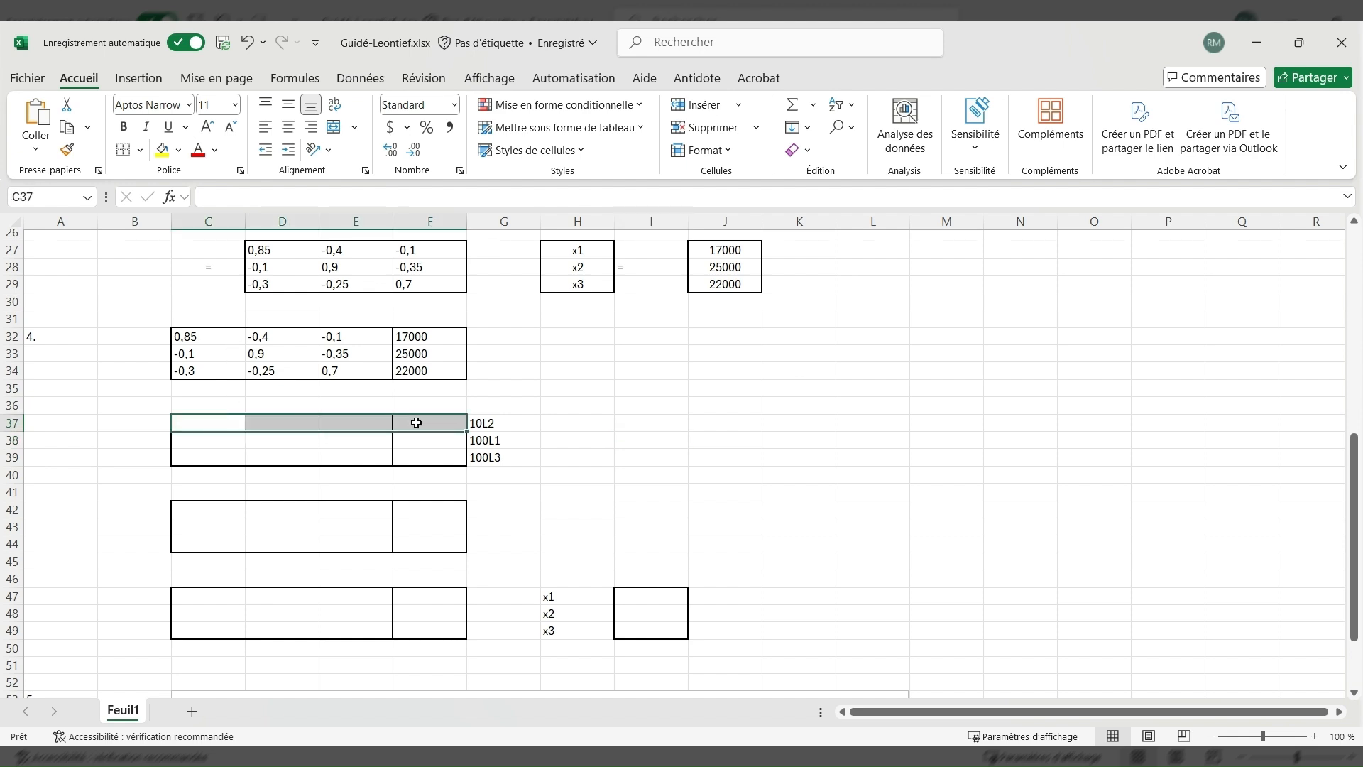
pyautogui.write('=10*')
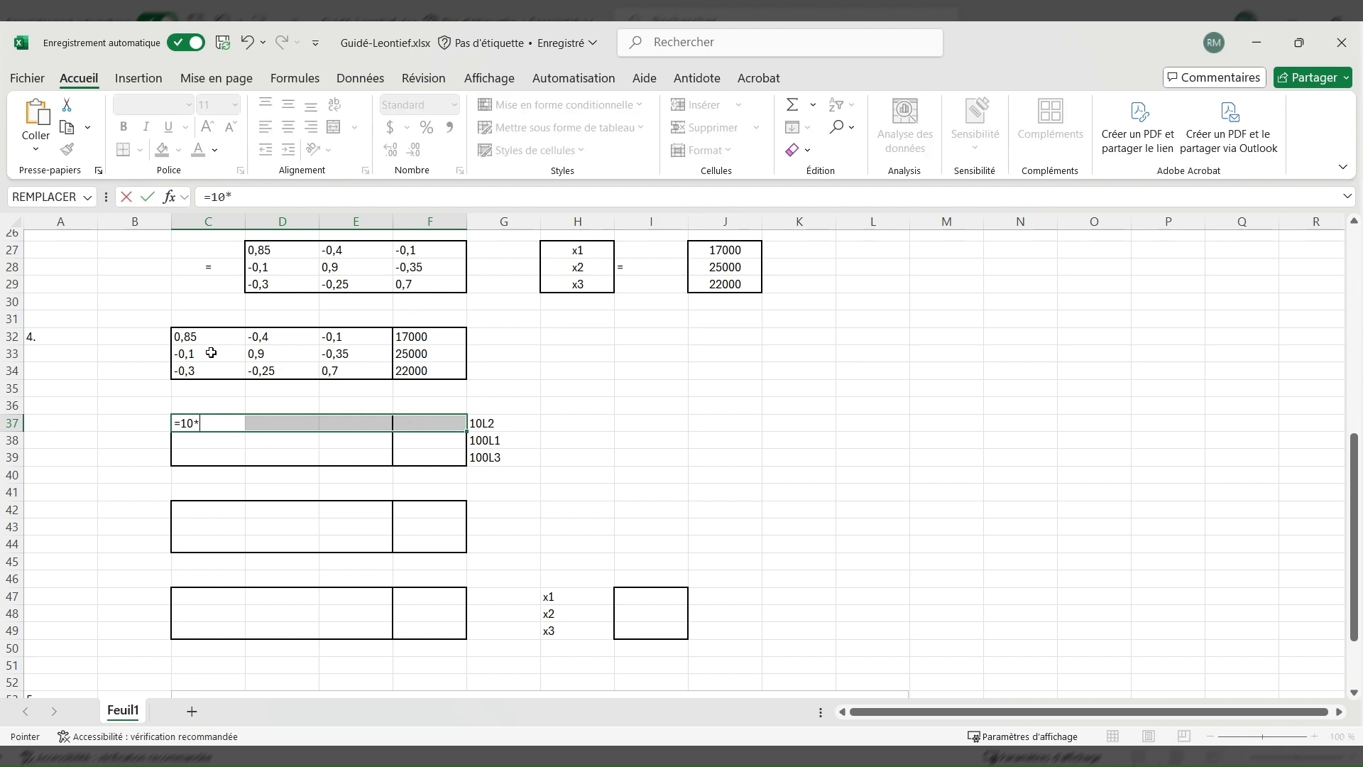
pyautogui.moveTo(212, 353); pyautogui.dragTo(405, 353)
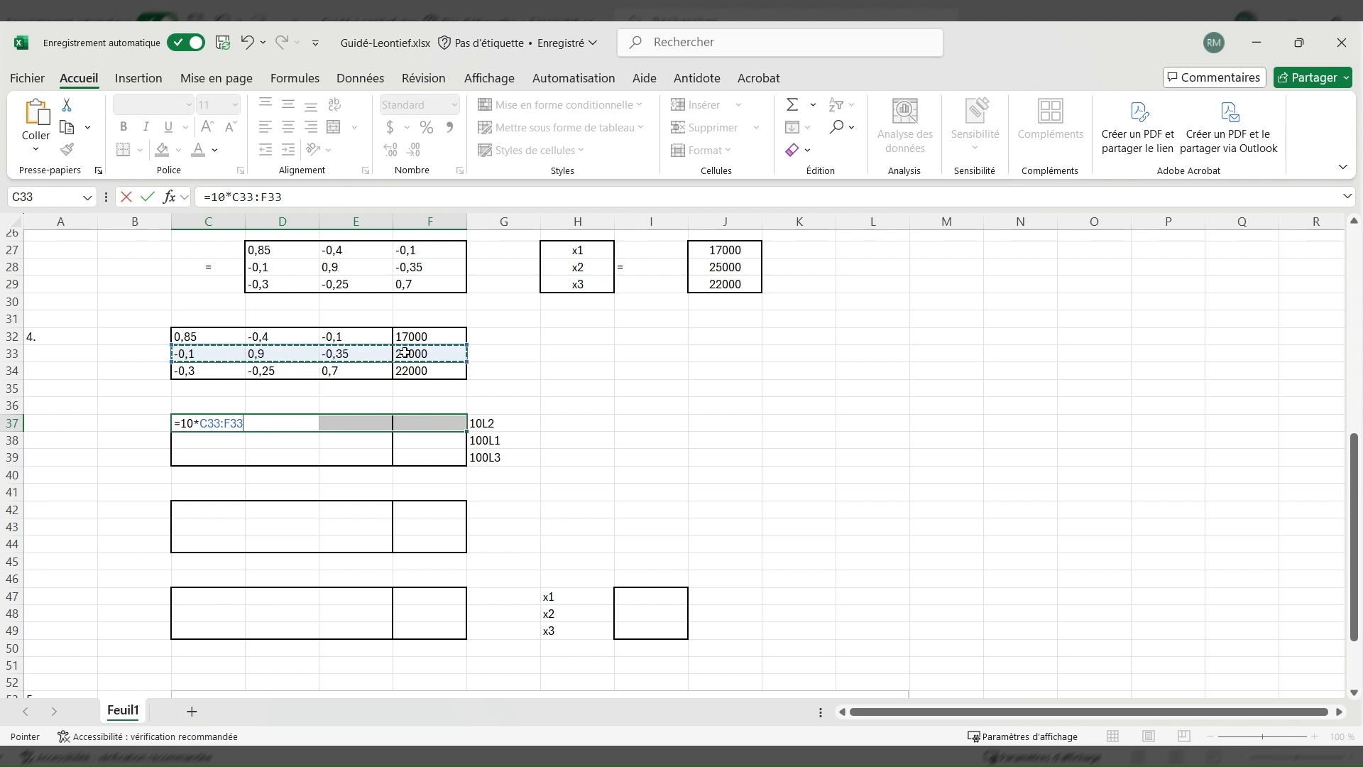
pyautogui.press('Return')
pyautogui.click(237, 440)
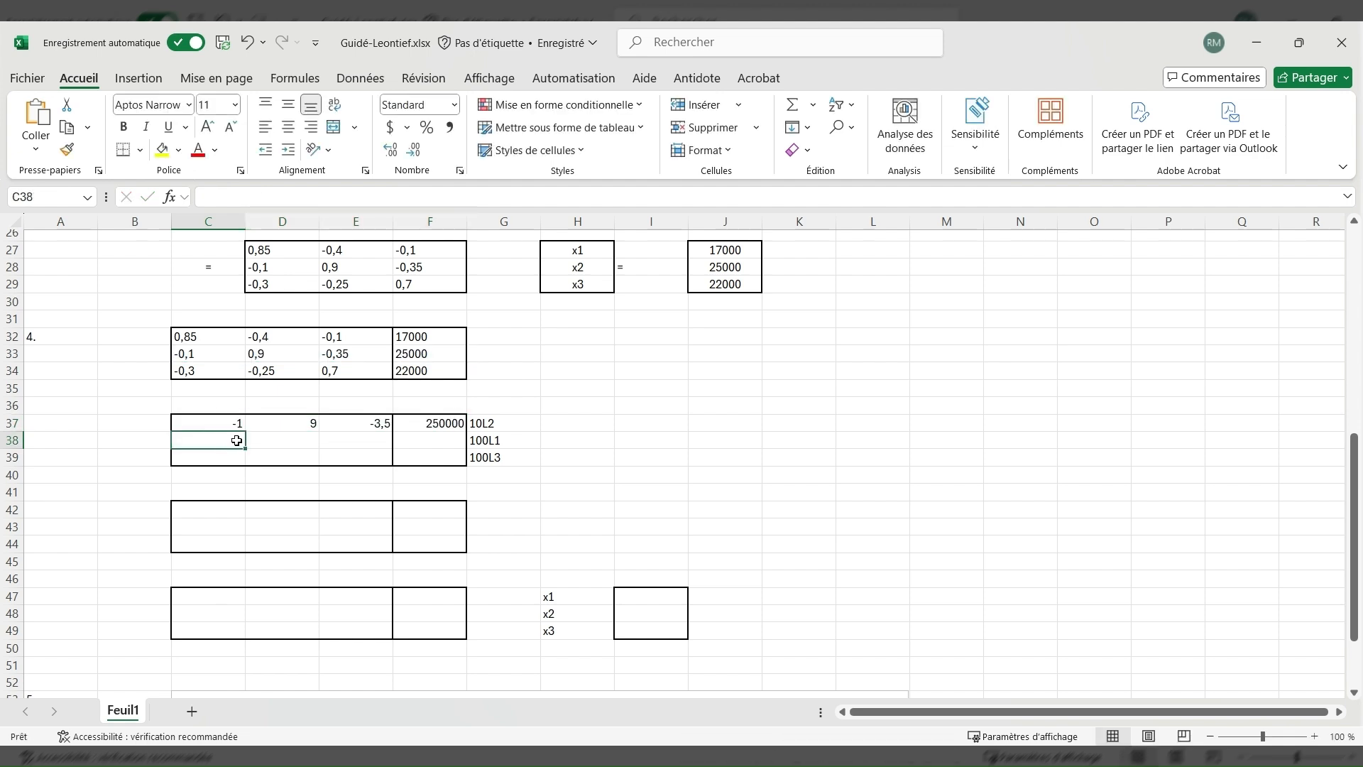
# Compute the second row of the first reduction matrix in C38:F38 with the formula =100*C32:F32.
pyautogui.moveTo(236, 441); pyautogui.dragTo(410, 441)
pyautogui.write('=100')
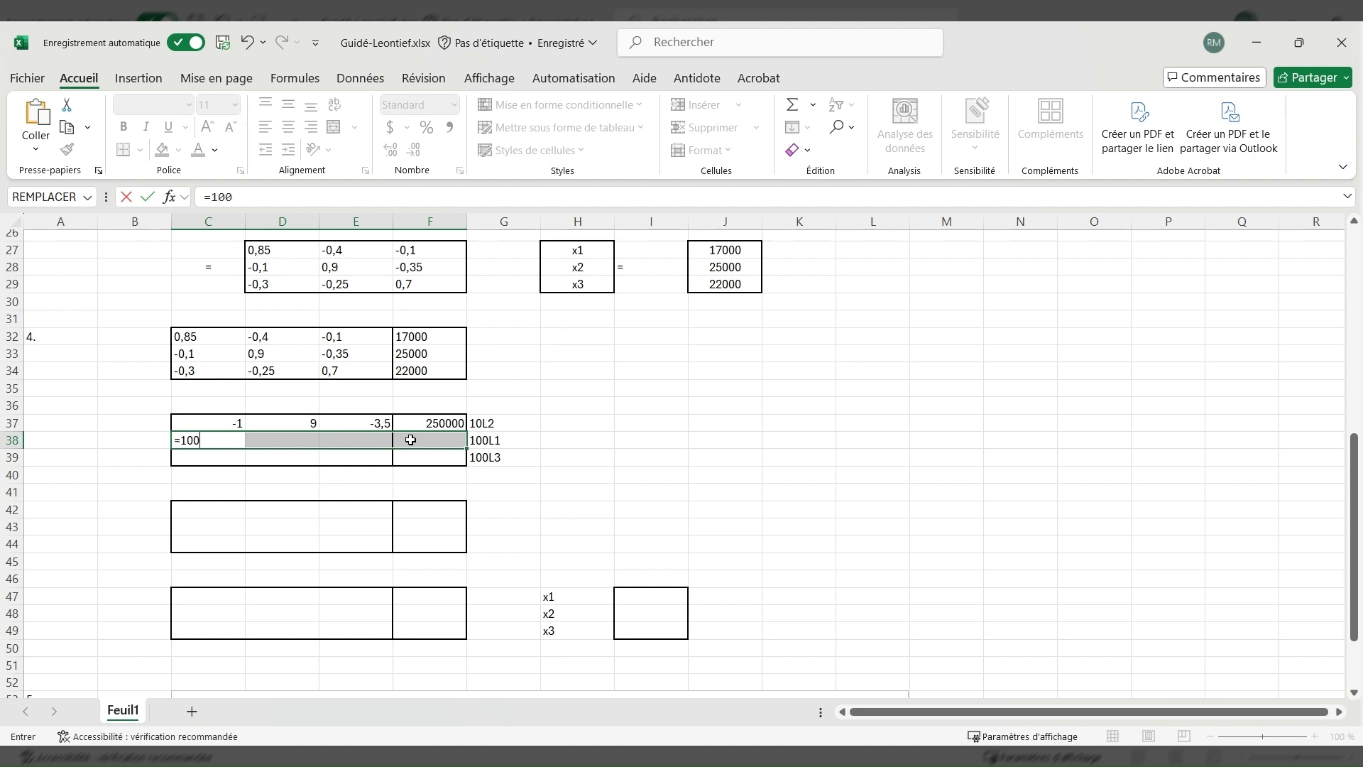
pyautogui.write('*')
pyautogui.moveTo(213, 340); pyautogui.dragTo(417, 348)
pyautogui.press('Return')
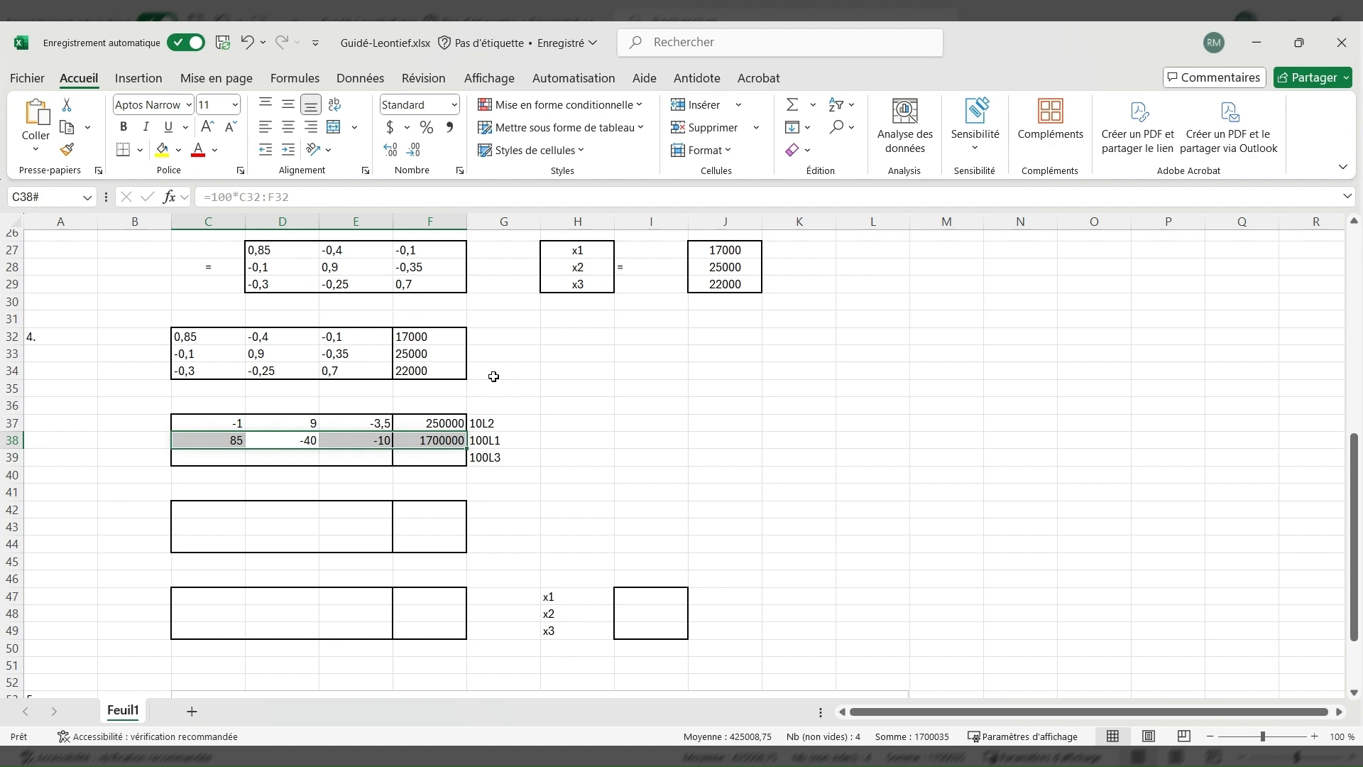
pyautogui.click(675, 516)
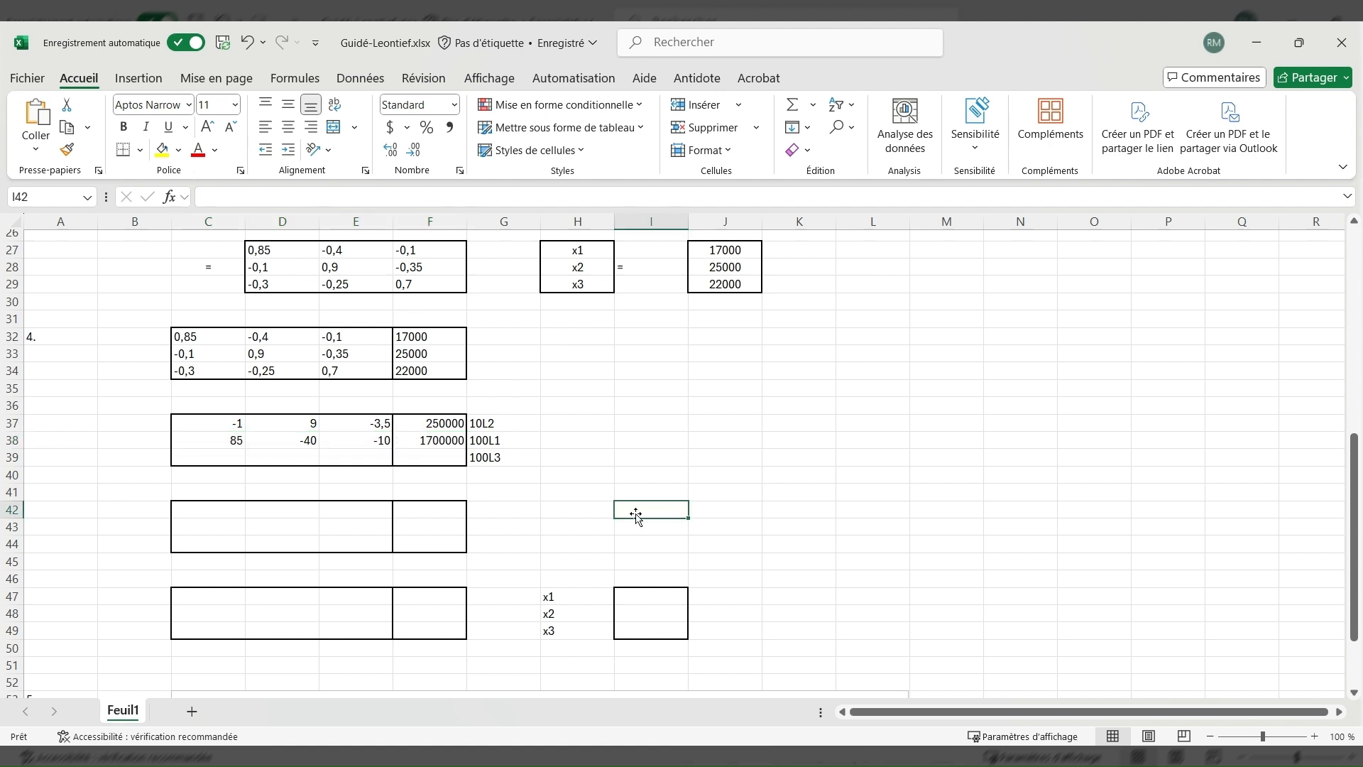
# Compute the third row of the first reduction matrix in C39:F39 with the formula =100*C34:F34.
pyautogui.moveTo(239, 458); pyautogui.dragTo(425, 459)
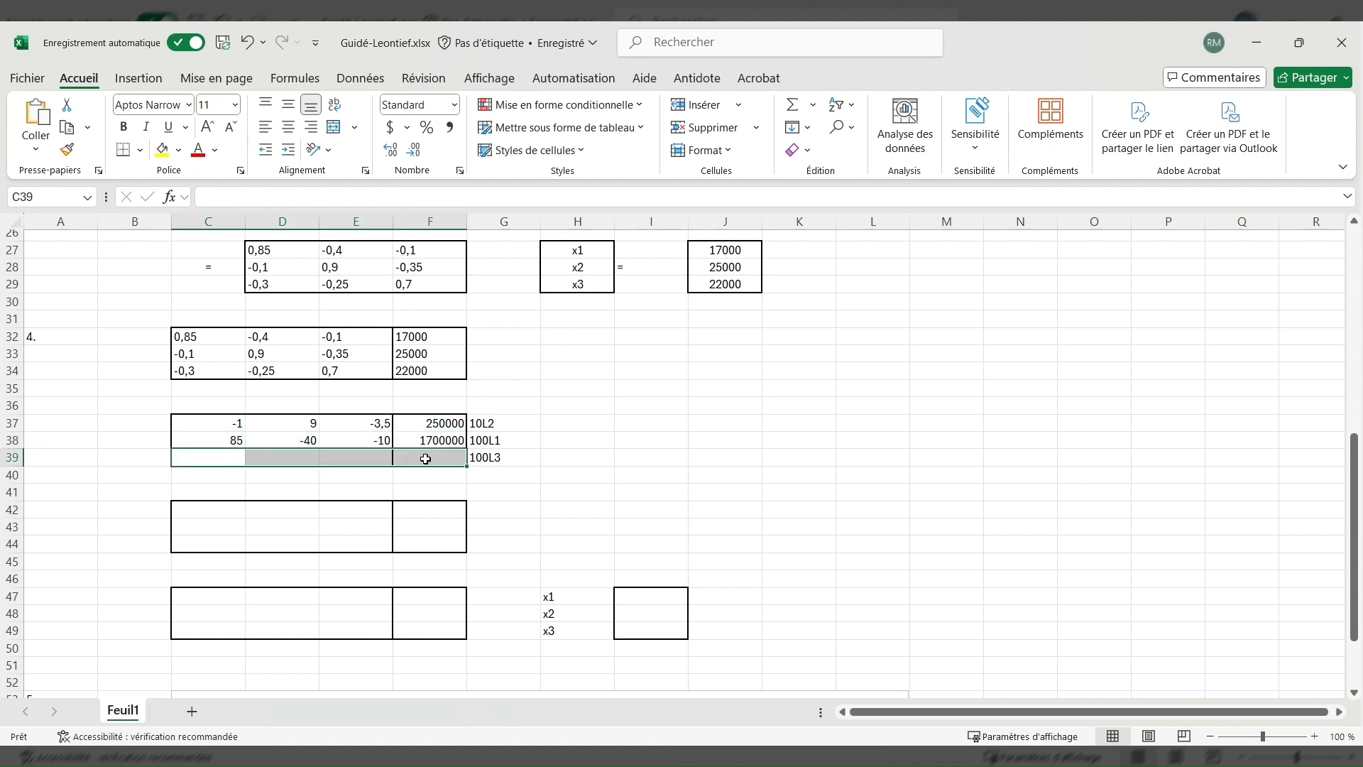
pyautogui.write('=')
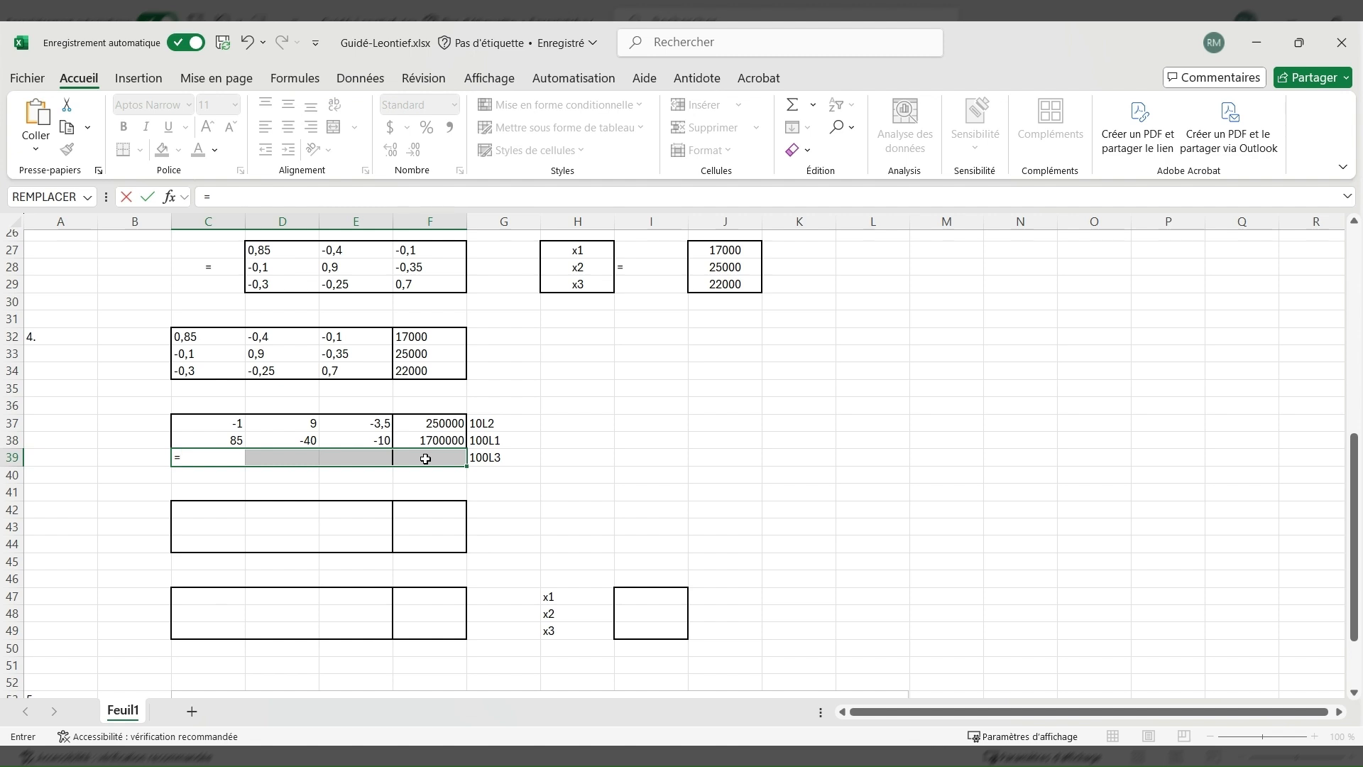
pyautogui.write('100*')
pyautogui.moveTo(228, 367); pyautogui.dragTo(412, 372)
pyautogui.press('Return')
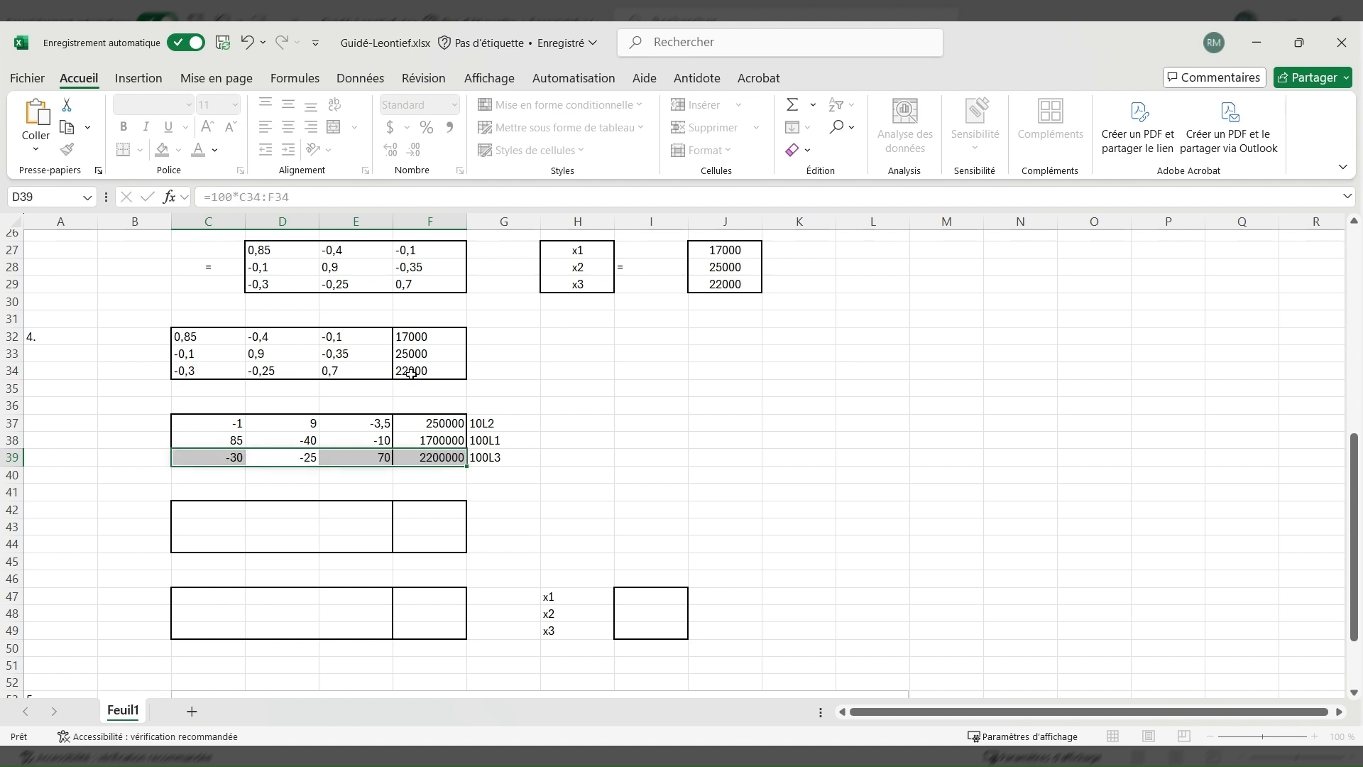
pyautogui.click(617, 497)
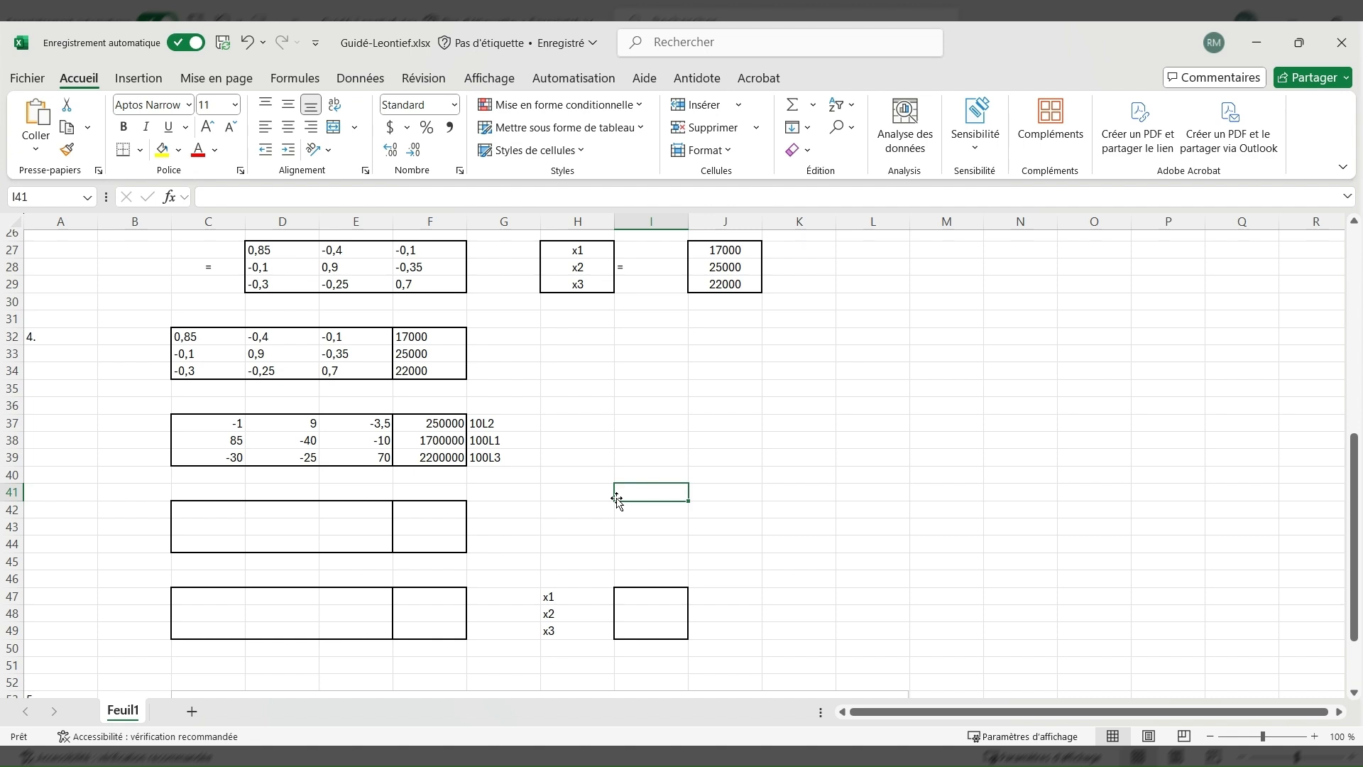
pyautogui.click(233, 424)
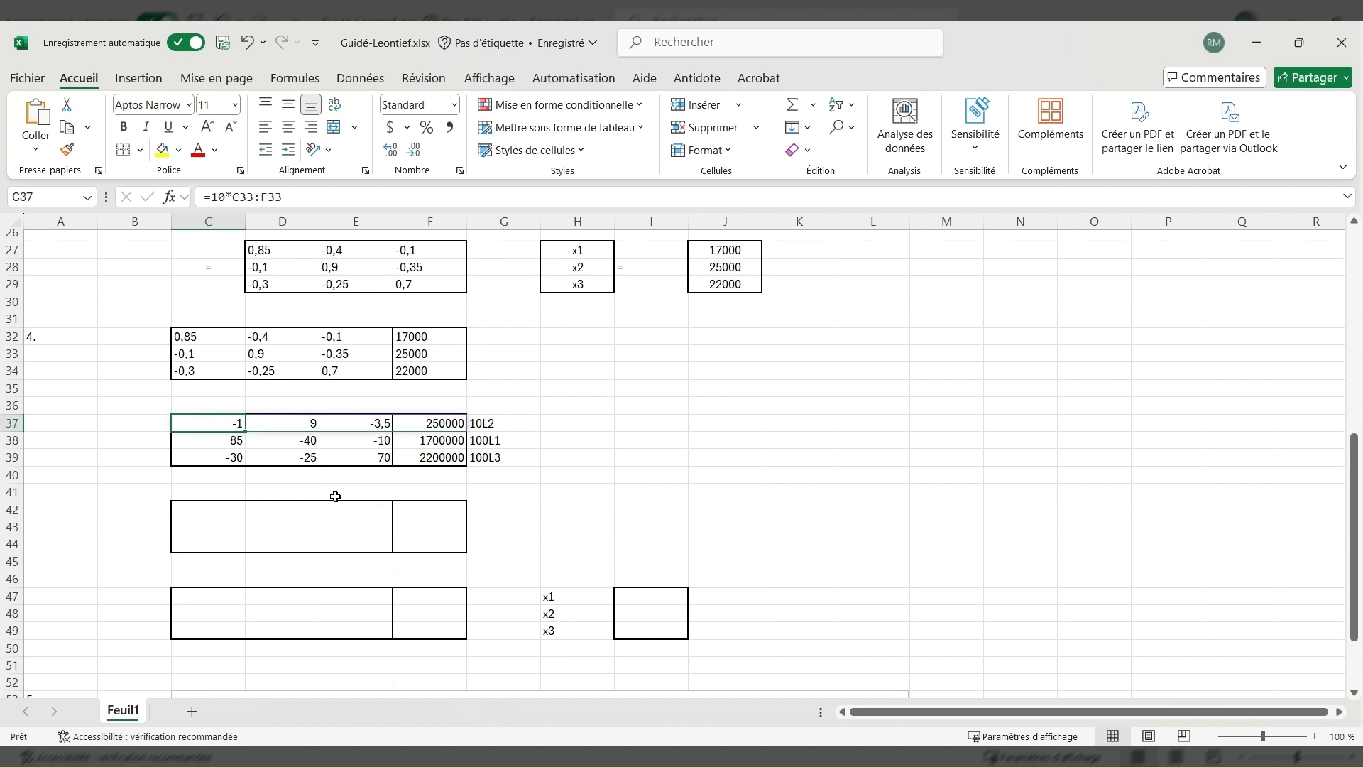
pyautogui.click(238, 516)
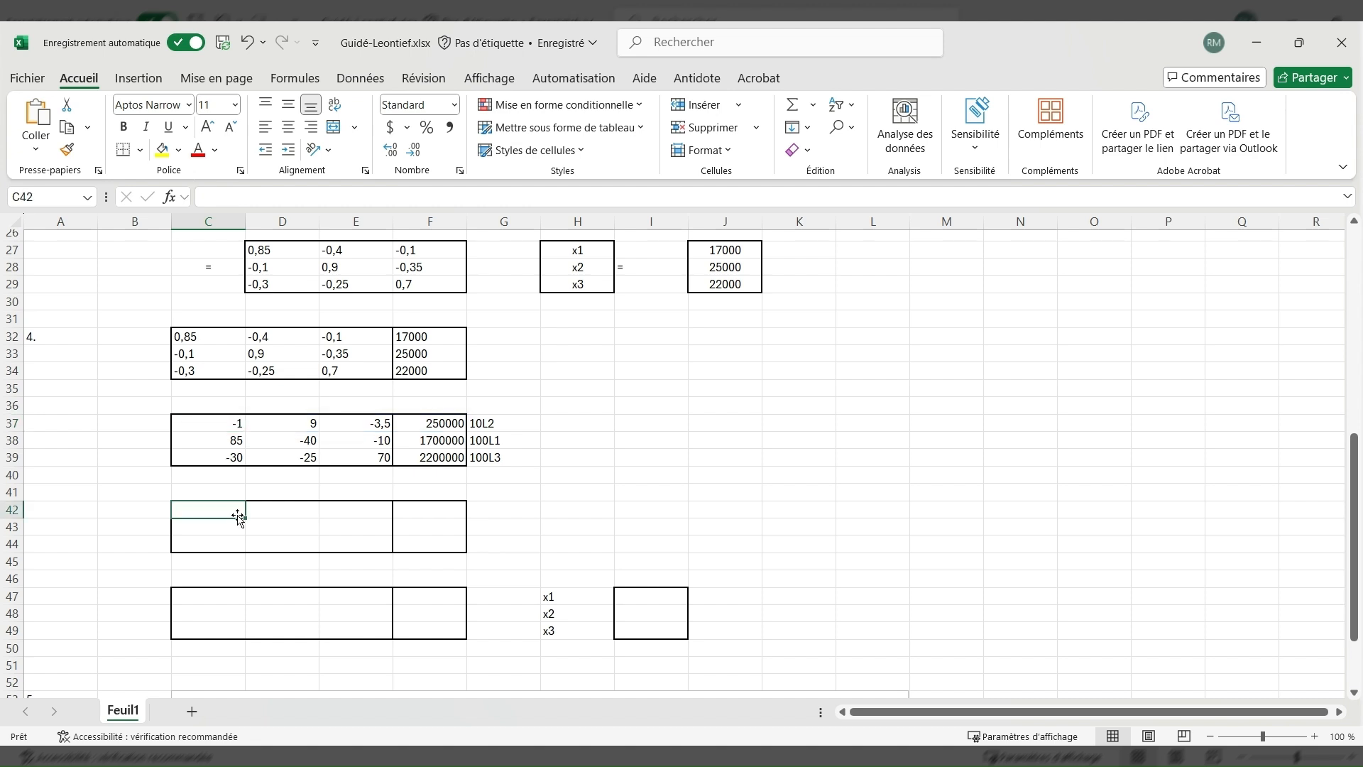
pyautogui.click(223, 424)
pyautogui.moveTo(228, 508)
pyautogui.mouseDown()
pyautogui.moveTo(302, 517)
pyautogui.moveTo(242, 490)
pyautogui.mouseUp()
pyautogui.click(229, 422)
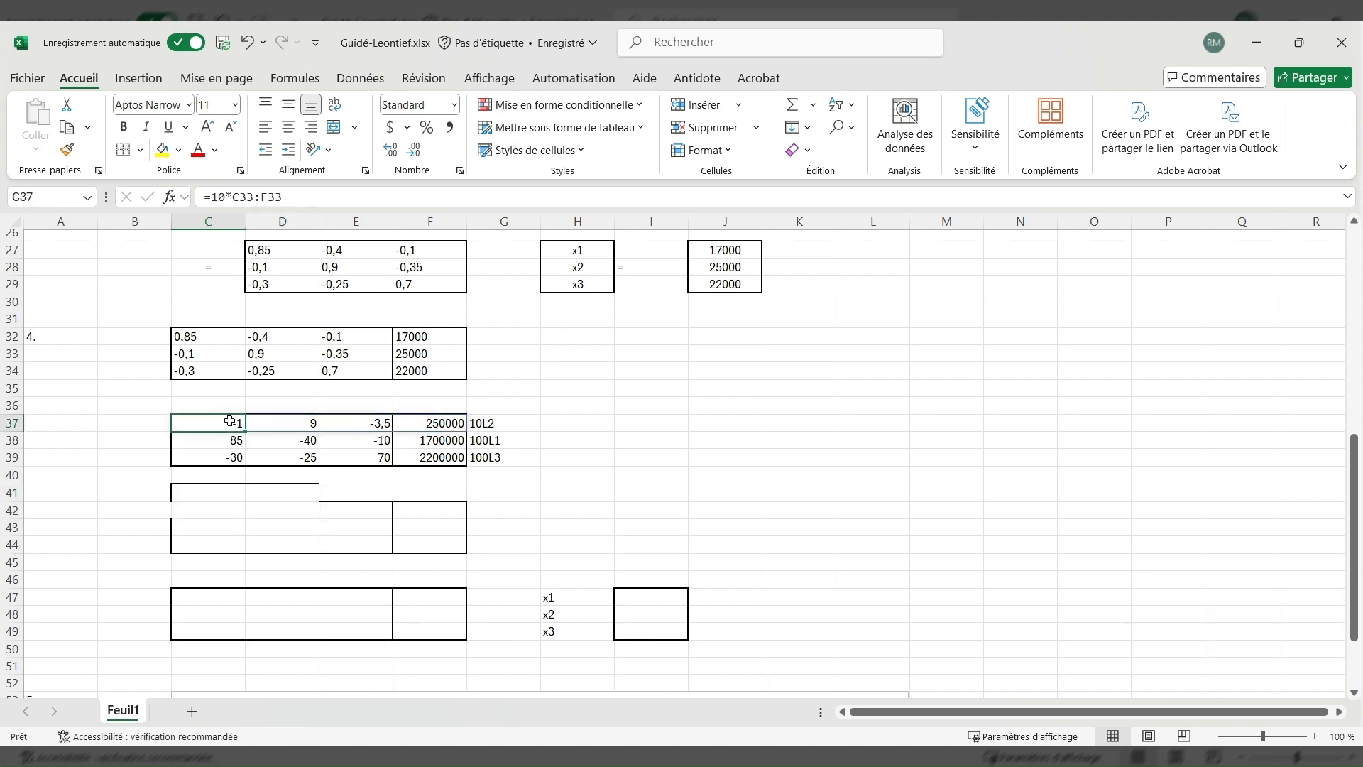
pyautogui.click(242, 49)
# Carry the pivot row over to the first row of the second reduction matrix, C42:F42, with the formula =C37:F37.
pyautogui.click(243, 509)
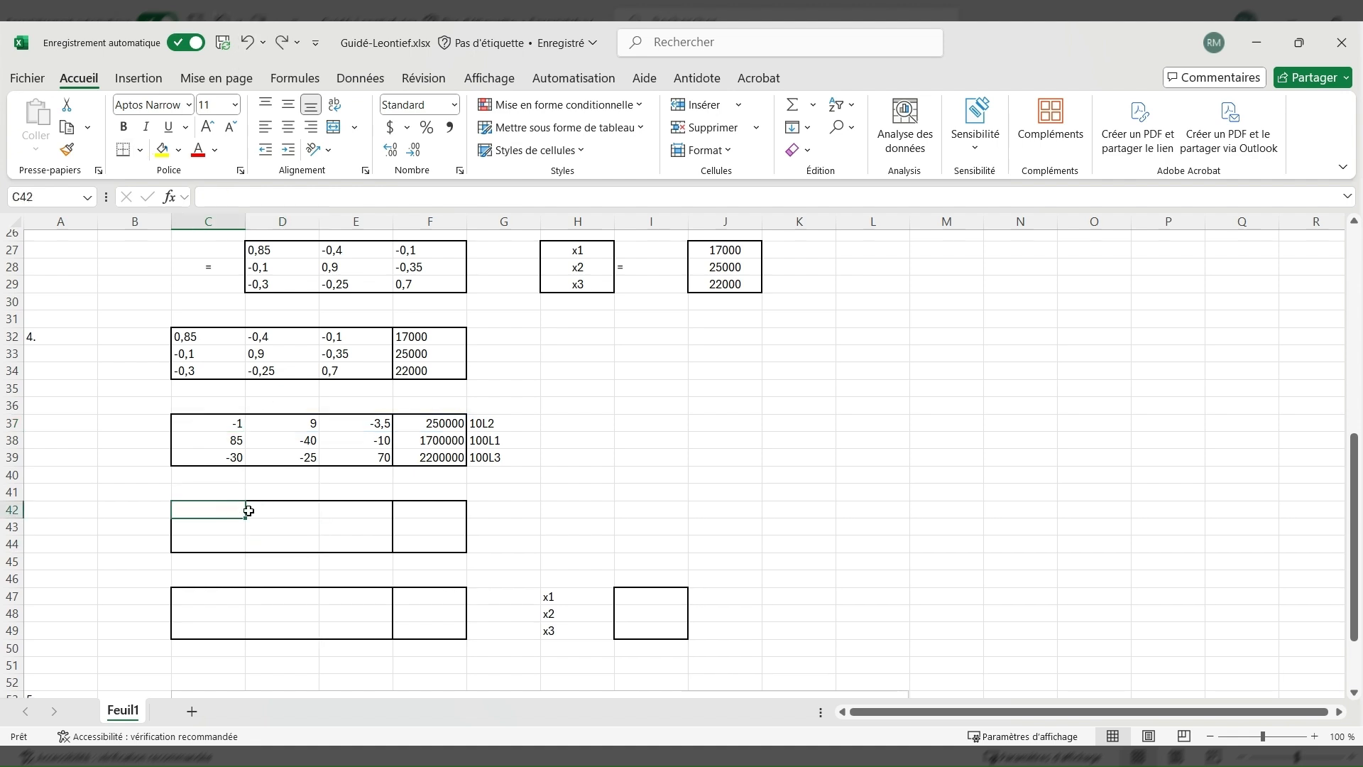
pyautogui.moveTo(248, 510); pyautogui.dragTo(414, 508)
pyautogui.write('=')
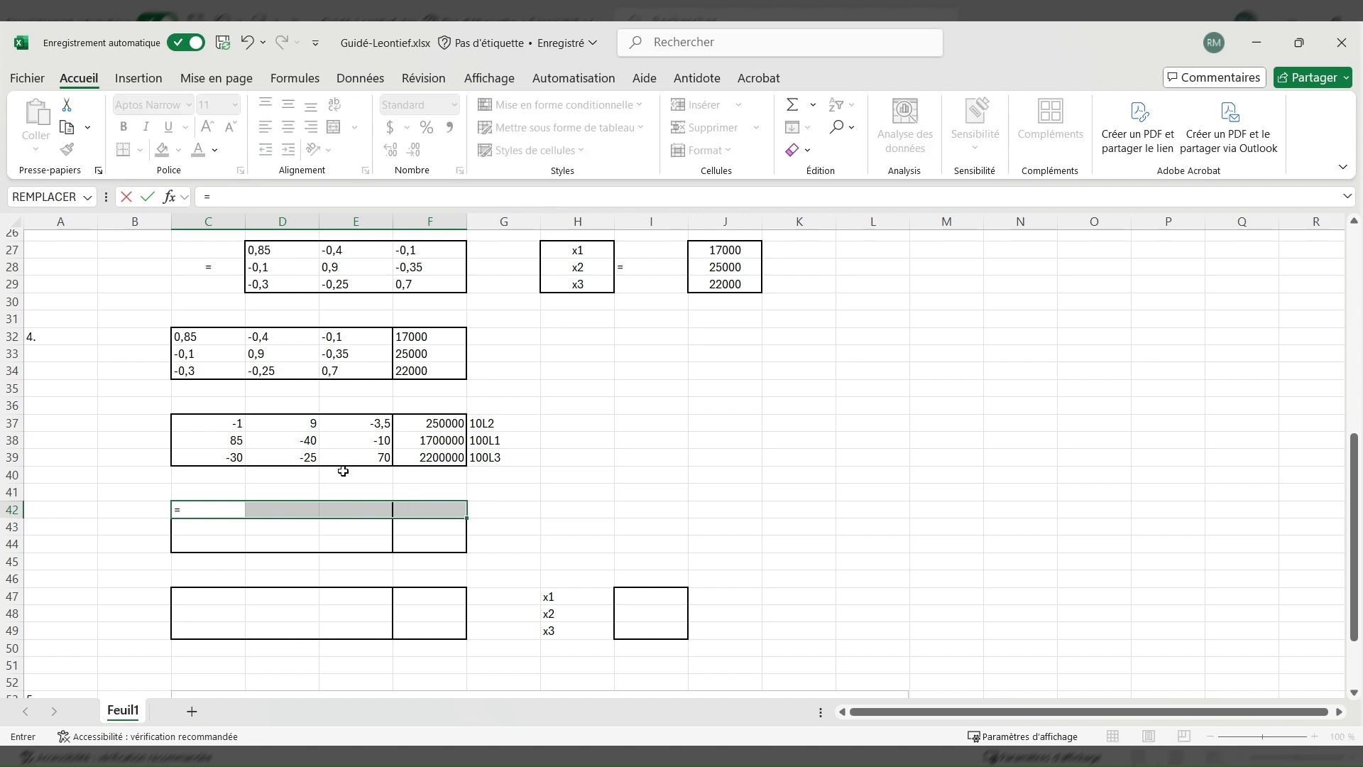
pyautogui.moveTo(238, 424); pyautogui.dragTo(294, 421)
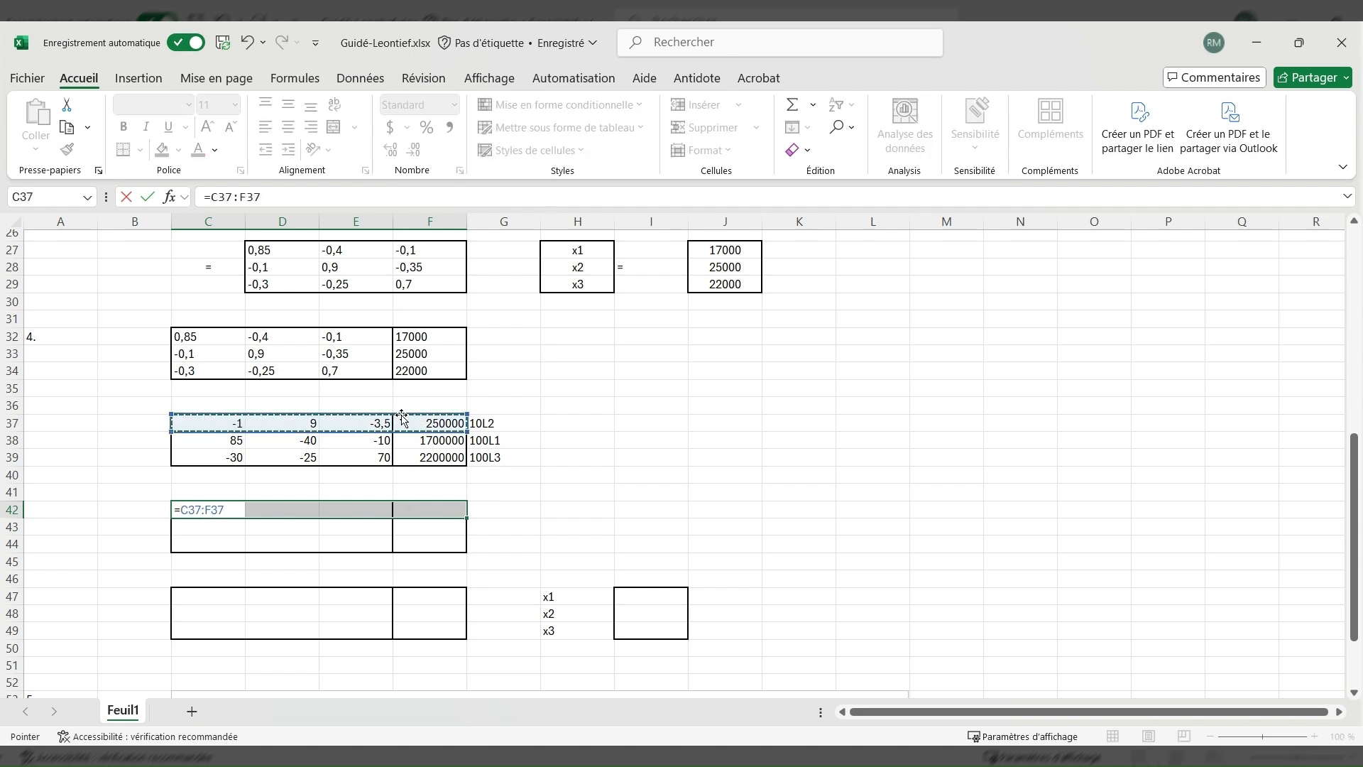
pyautogui.press('Return')
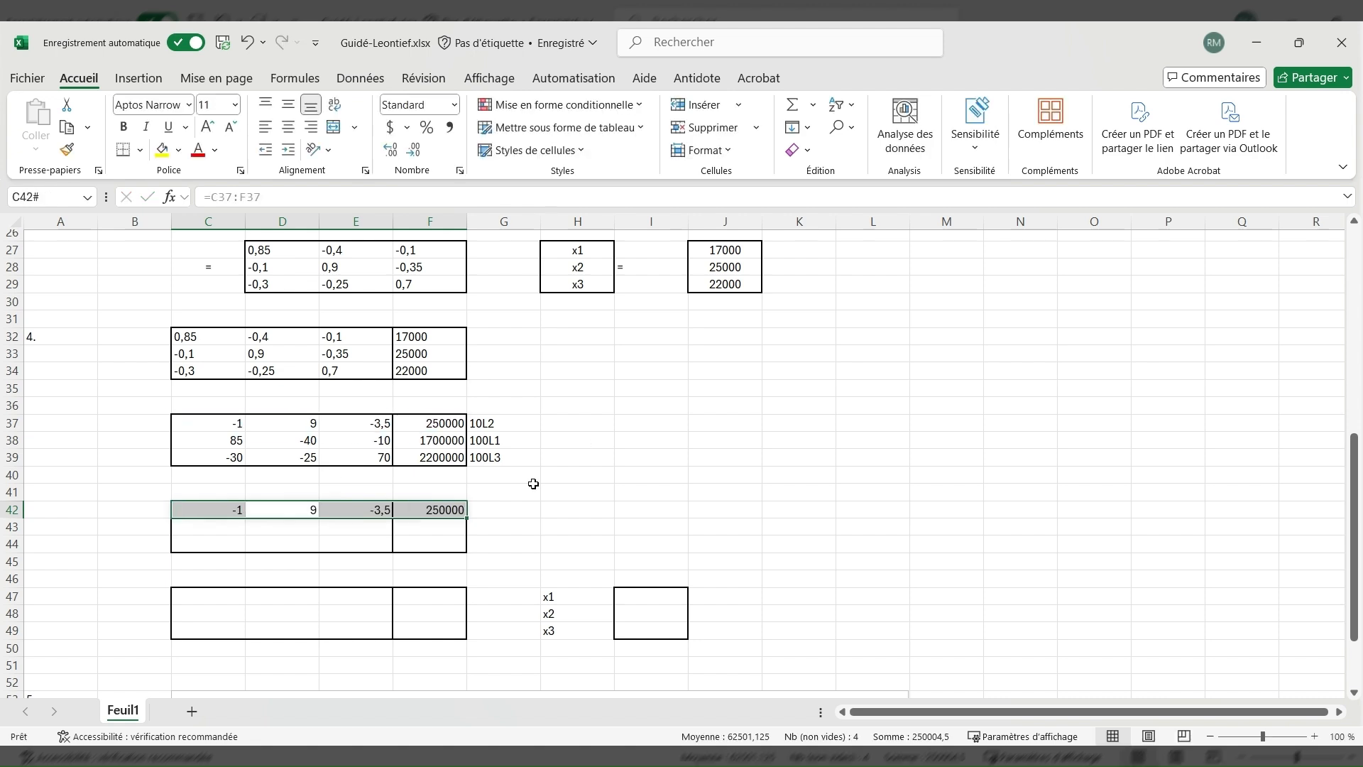
# Compute the second row in C43:F43 with the formula =C38:F38+85*C37:F37 and label it L2+85L1 in G43.
pyautogui.click(238, 526)
pyautogui.moveTo(238, 527); pyautogui.dragTo(409, 522)
pyautogui.write('=')
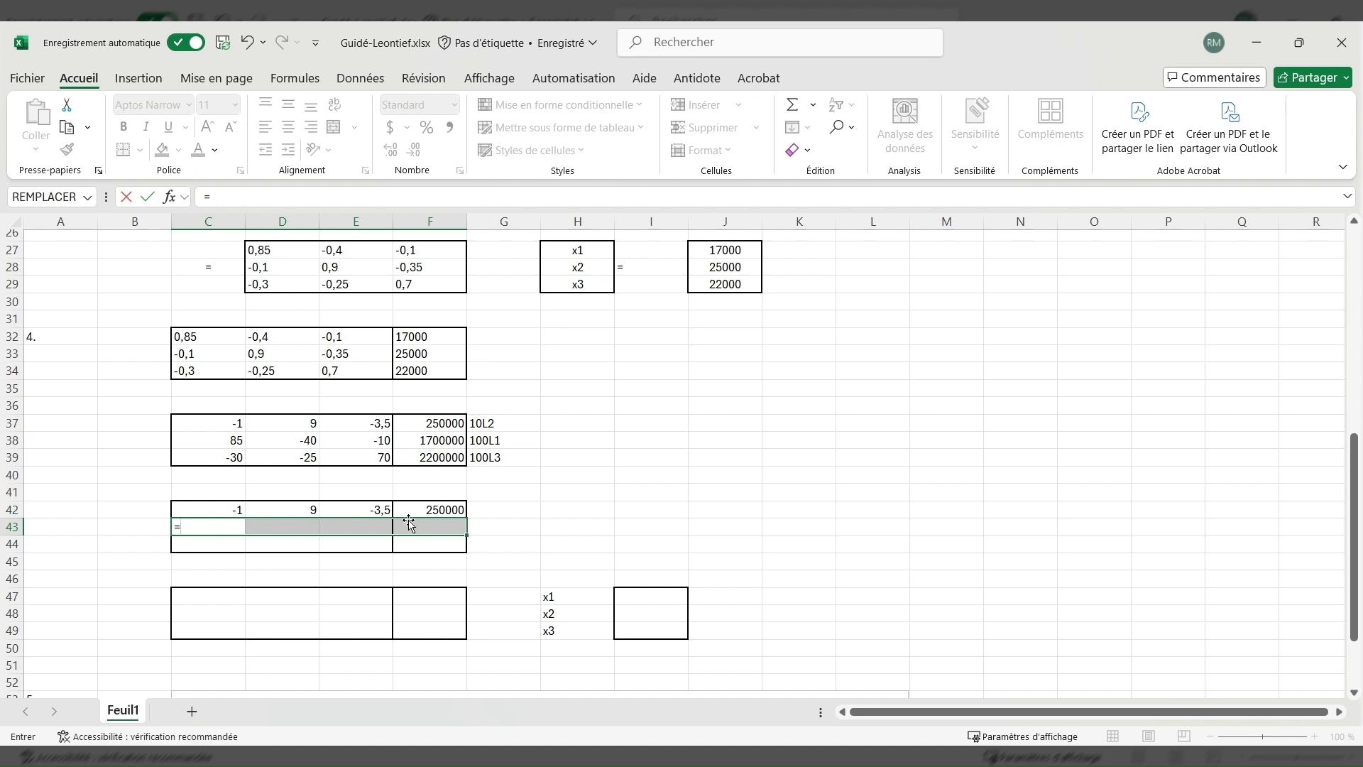
pyautogui.moveTo(235, 440); pyautogui.dragTo(397, 442)
pyautogui.write('+')
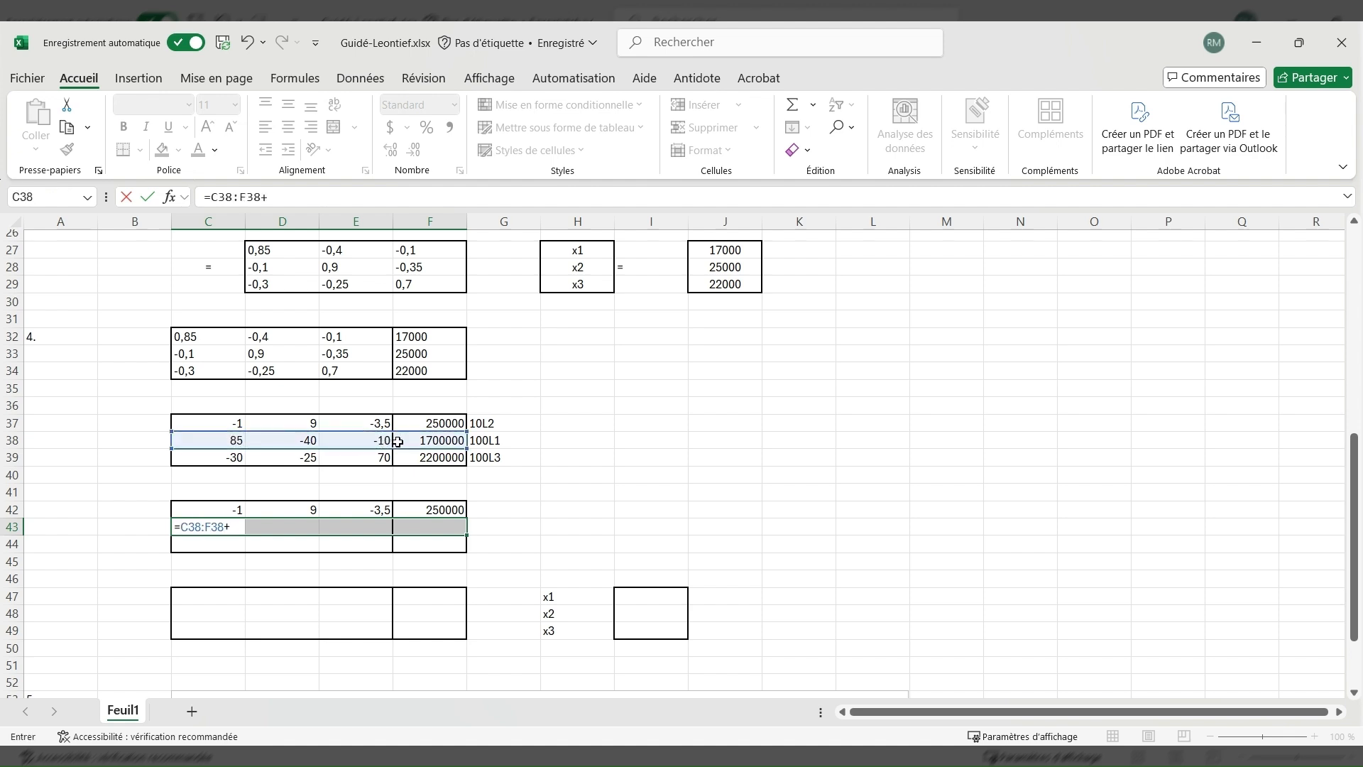
pyautogui.write('85*')
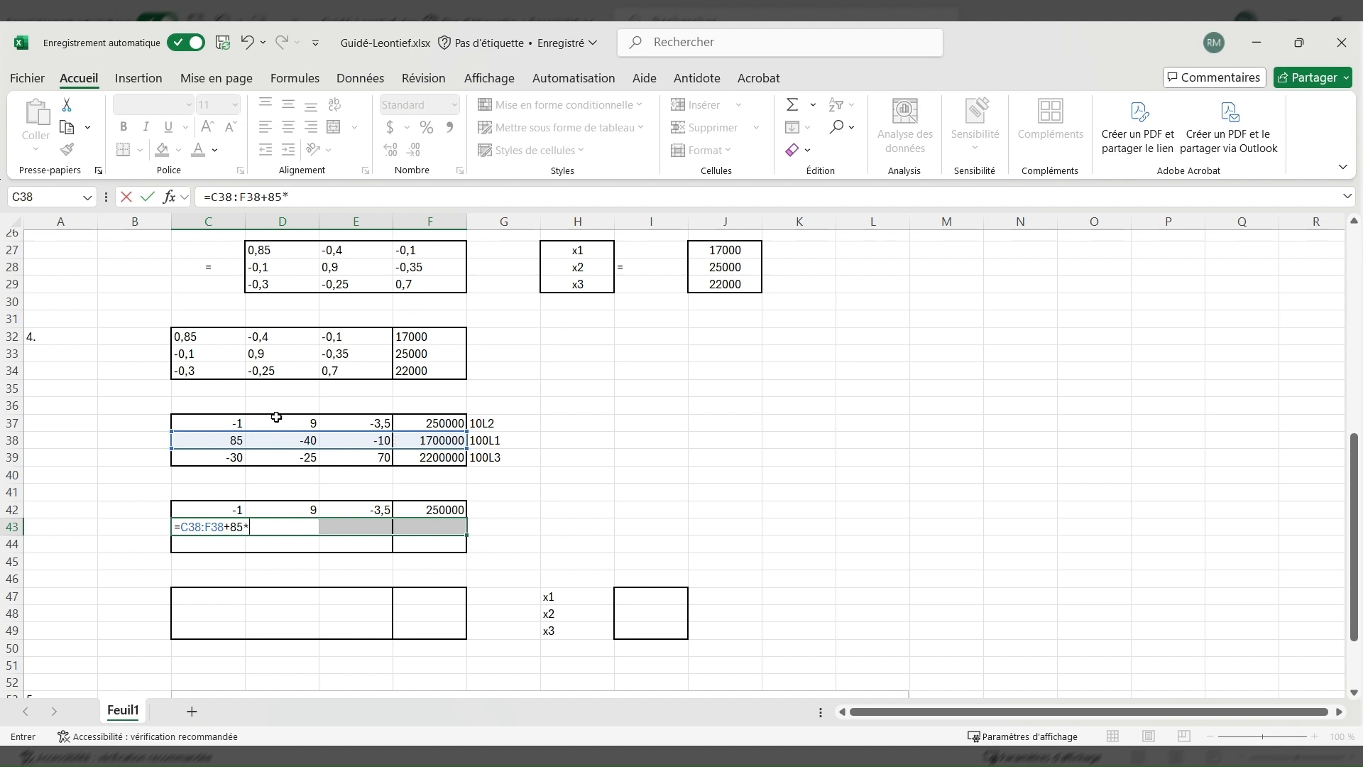
pyautogui.moveTo(237, 422); pyautogui.dragTo(439, 427)
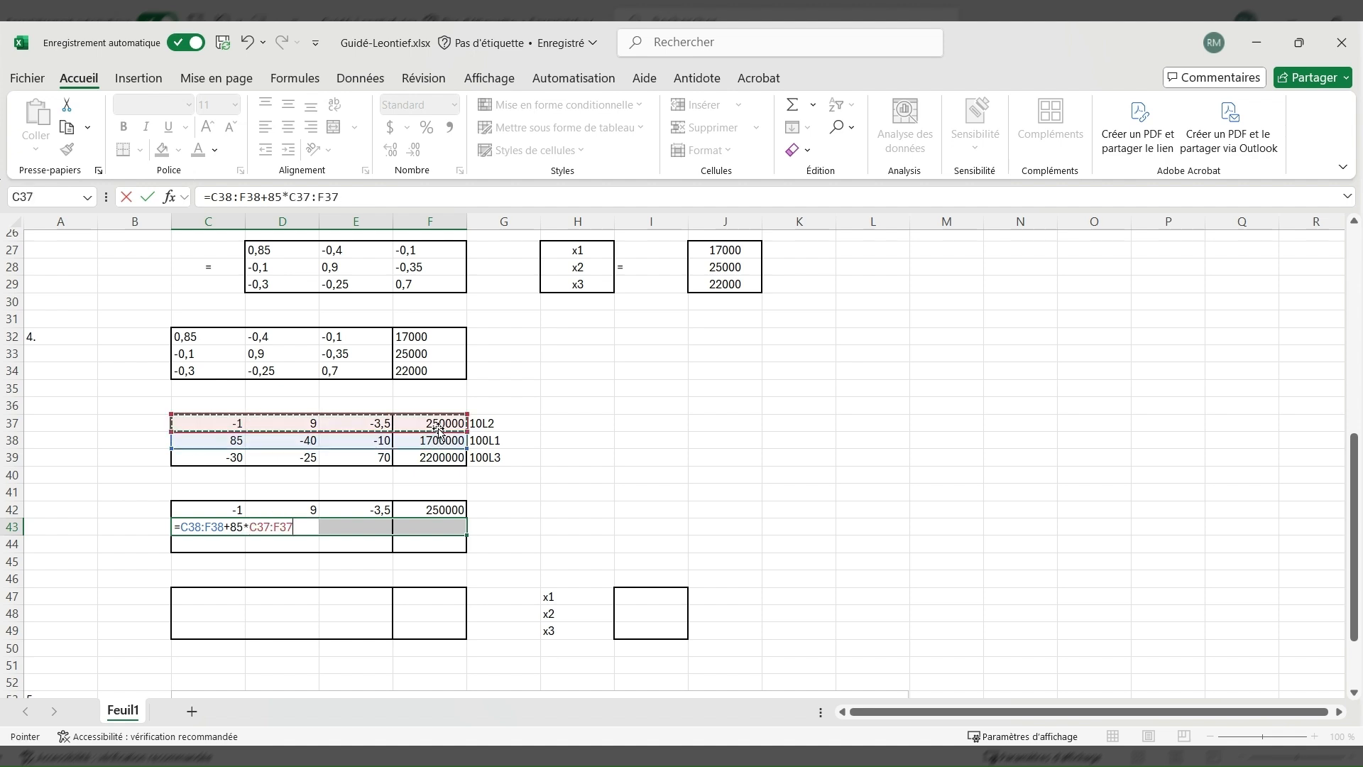
pyautogui.press('Return')
pyautogui.click(505, 526)
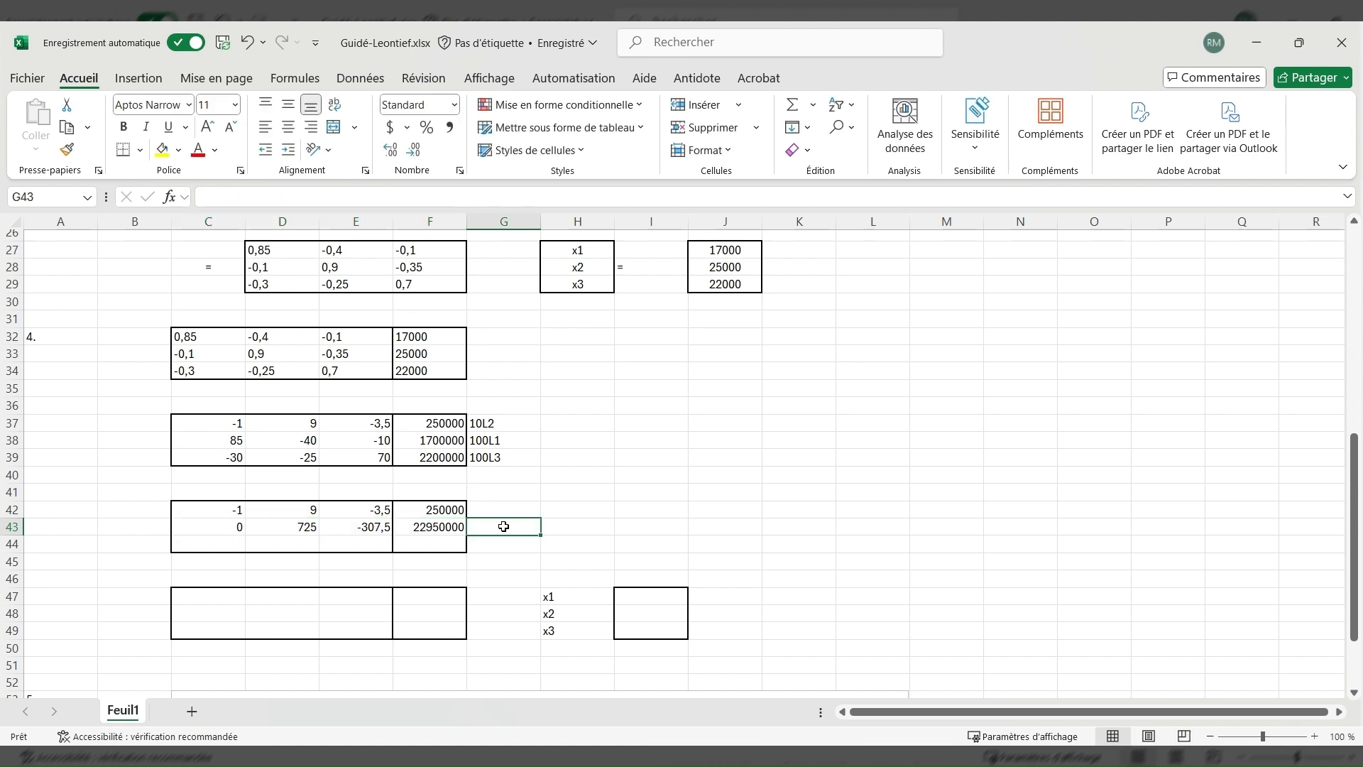
pyautogui.write('L2+')
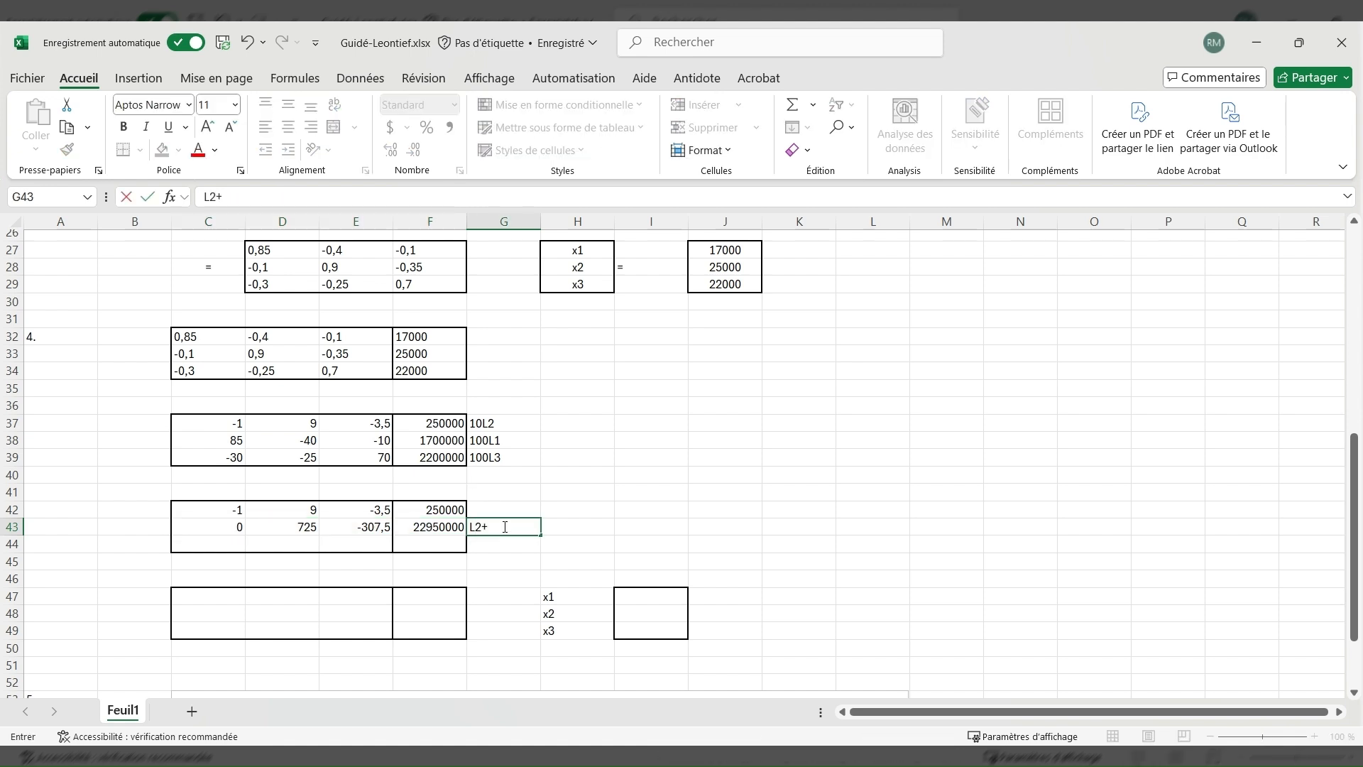
pyautogui.write('85L1')
# Compute the third row in C44:F44 with the formula =C39:F39-30*C37:F37 and label it L3-30L1 in G44.
pyautogui.moveTo(225, 546); pyautogui.dragTo(405, 542)
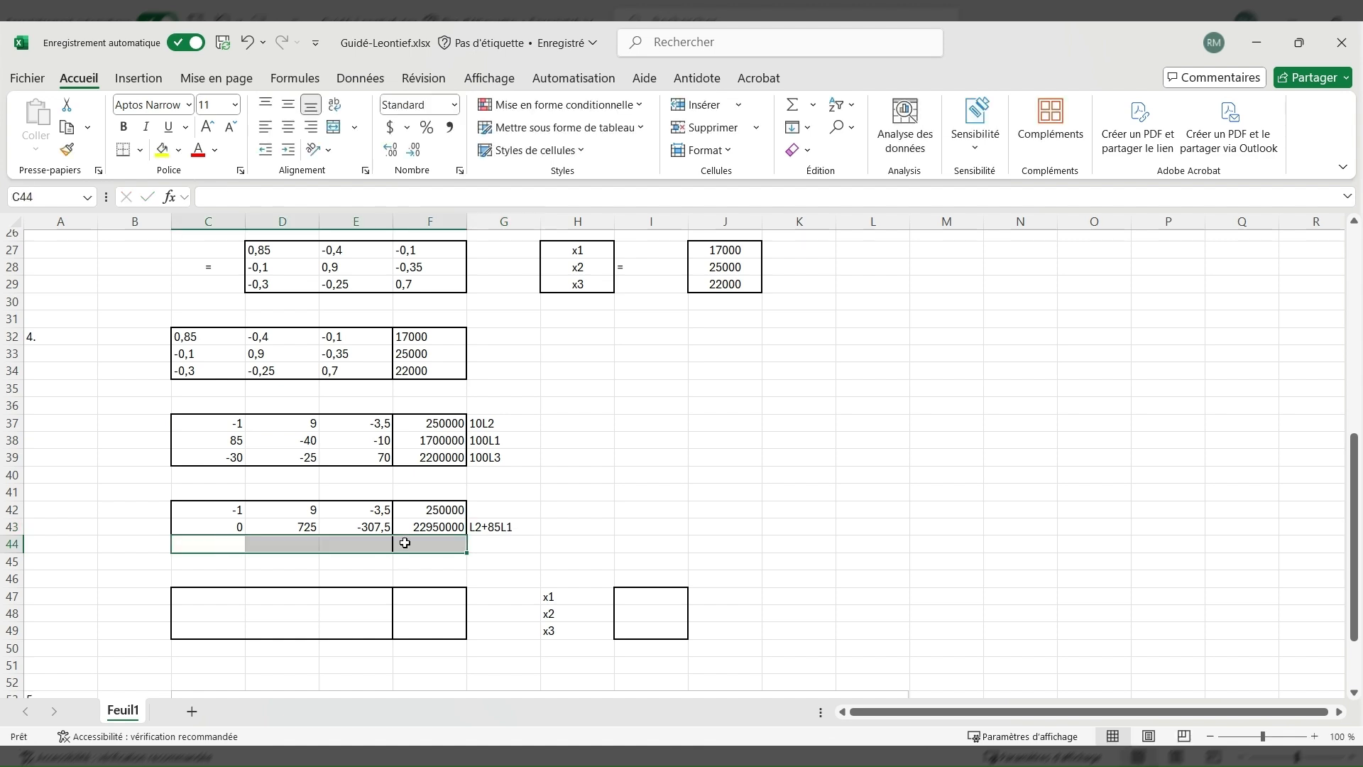
pyautogui.write('=')
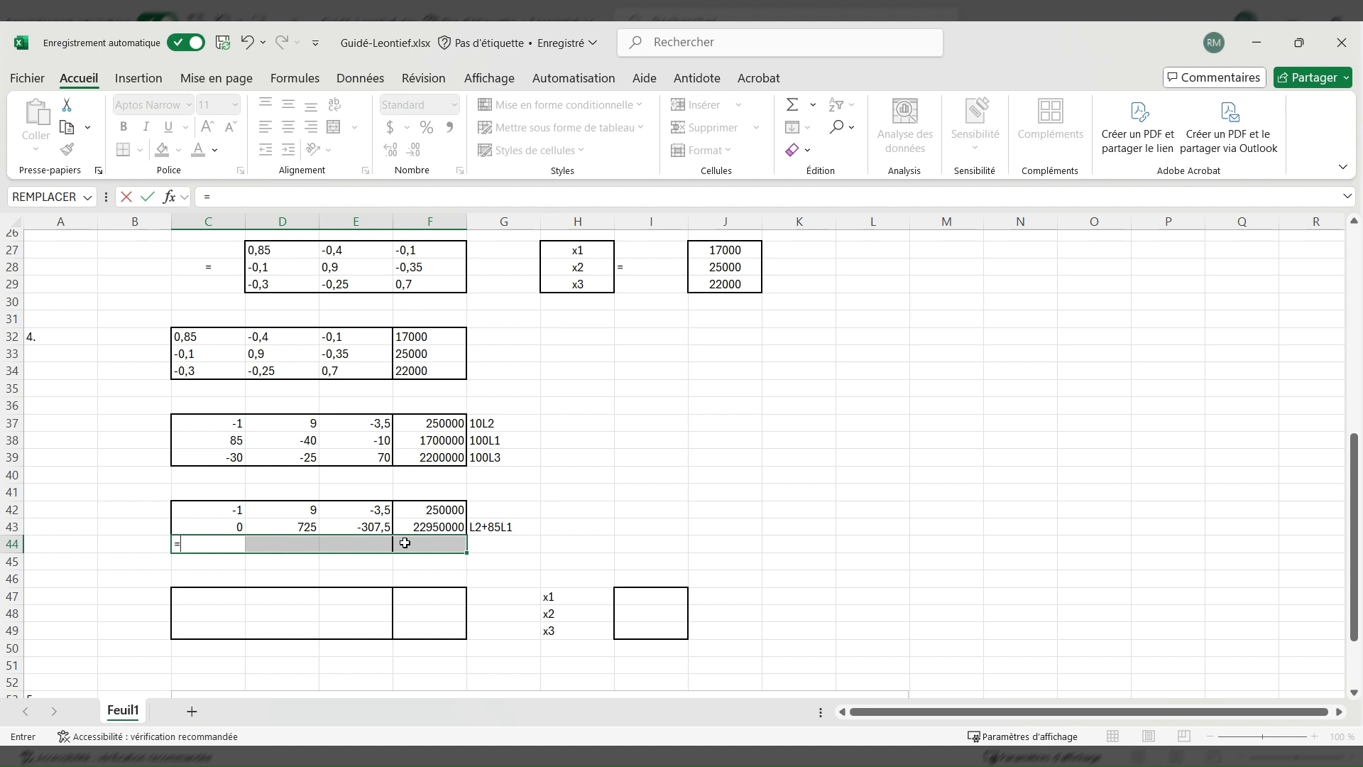
pyautogui.click(235, 455)
pyautogui.moveTo(235, 455); pyautogui.dragTo(403, 460)
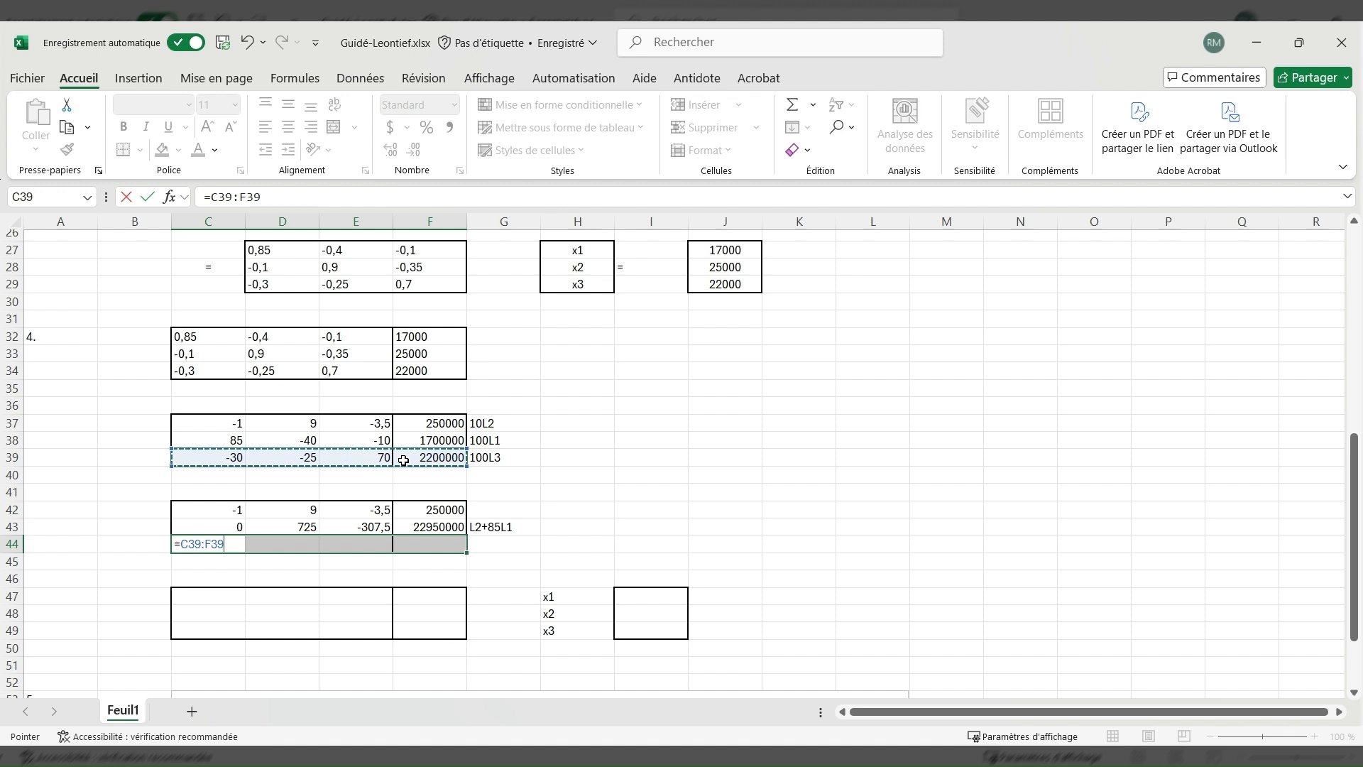
pyautogui.write('-')
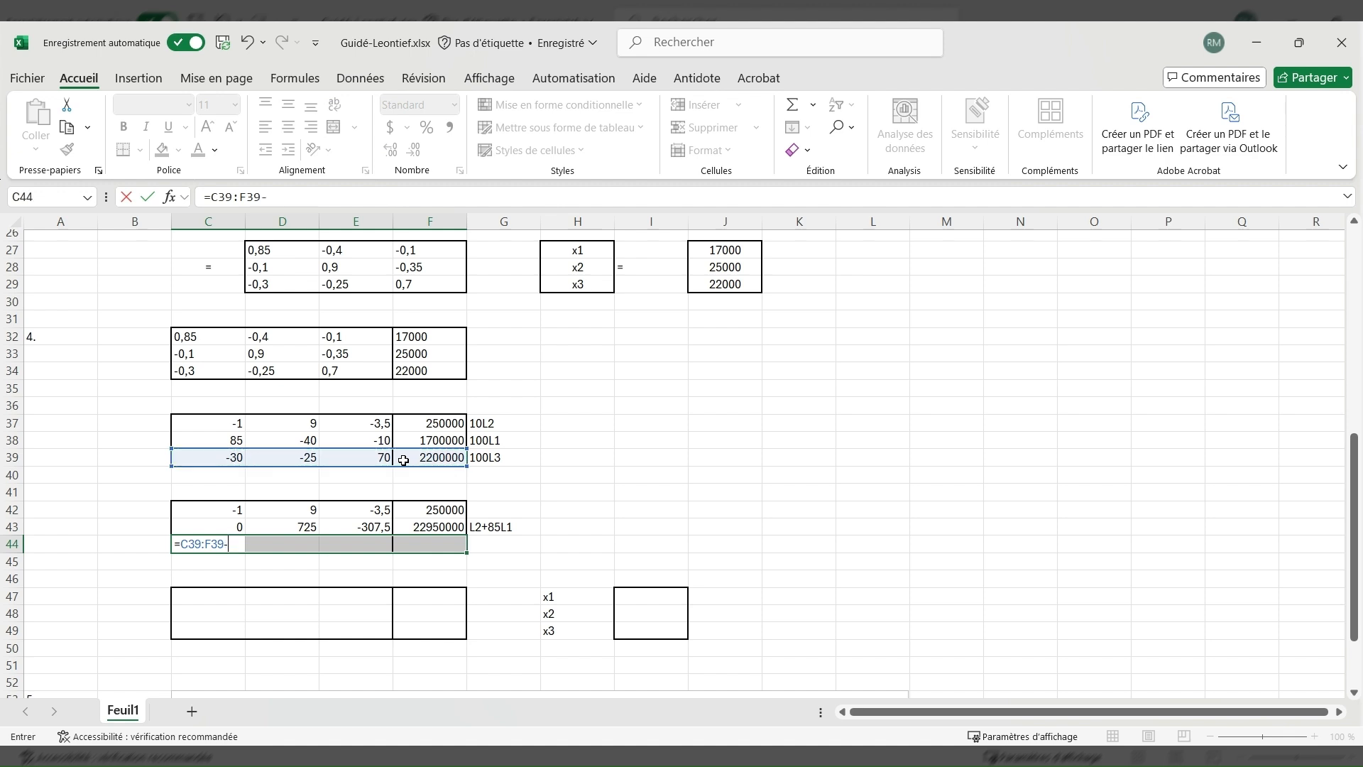
pyautogui.write('30*')
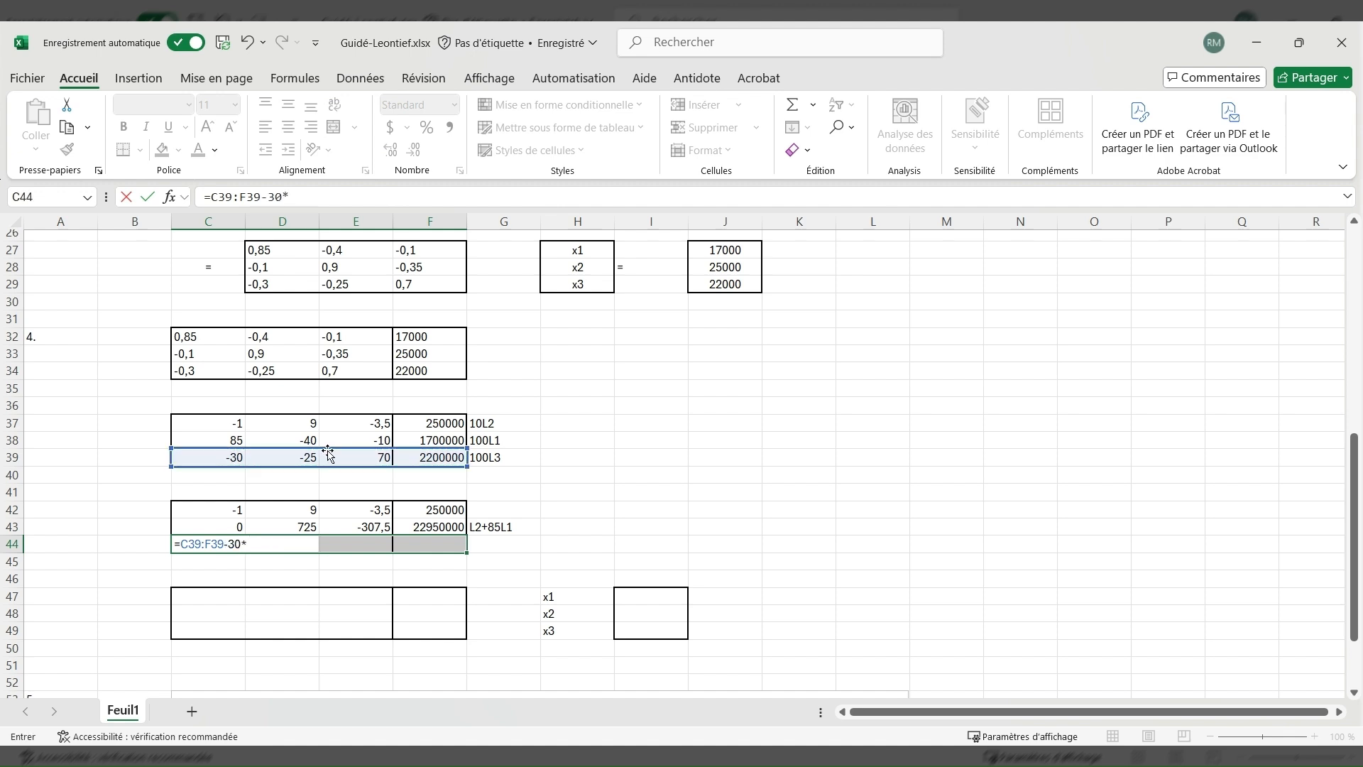
pyautogui.moveTo(238, 423); pyautogui.dragTo(429, 425)
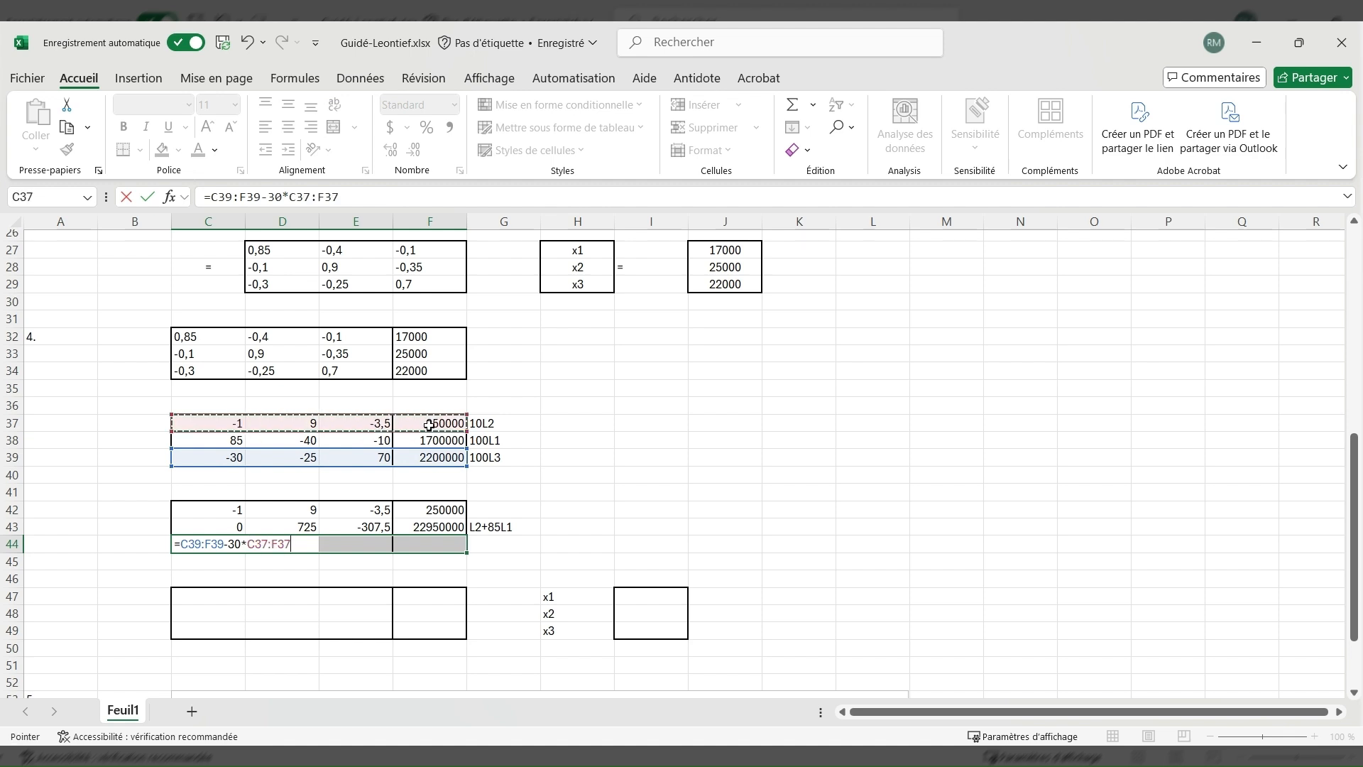
pyautogui.press('Return')
pyautogui.click(480, 543)
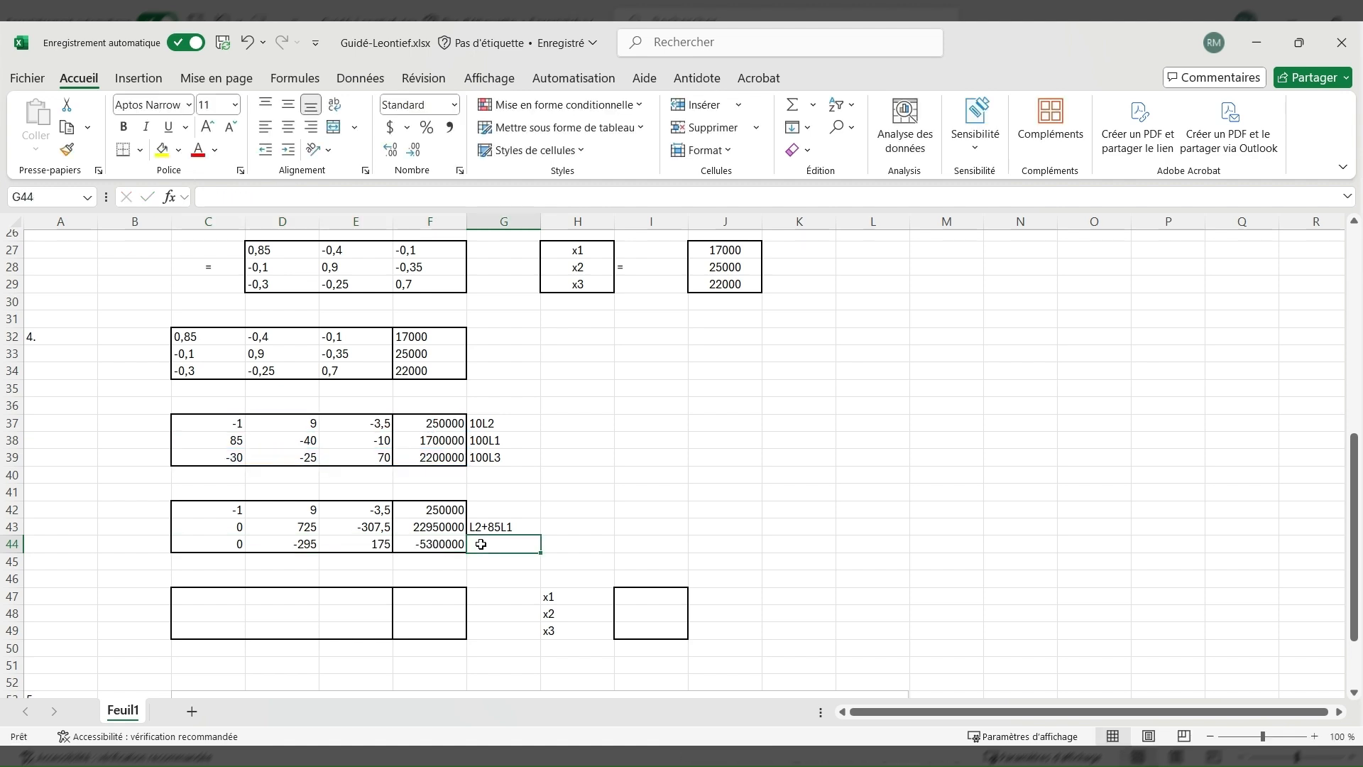
pyautogui.write('L3-30L1')
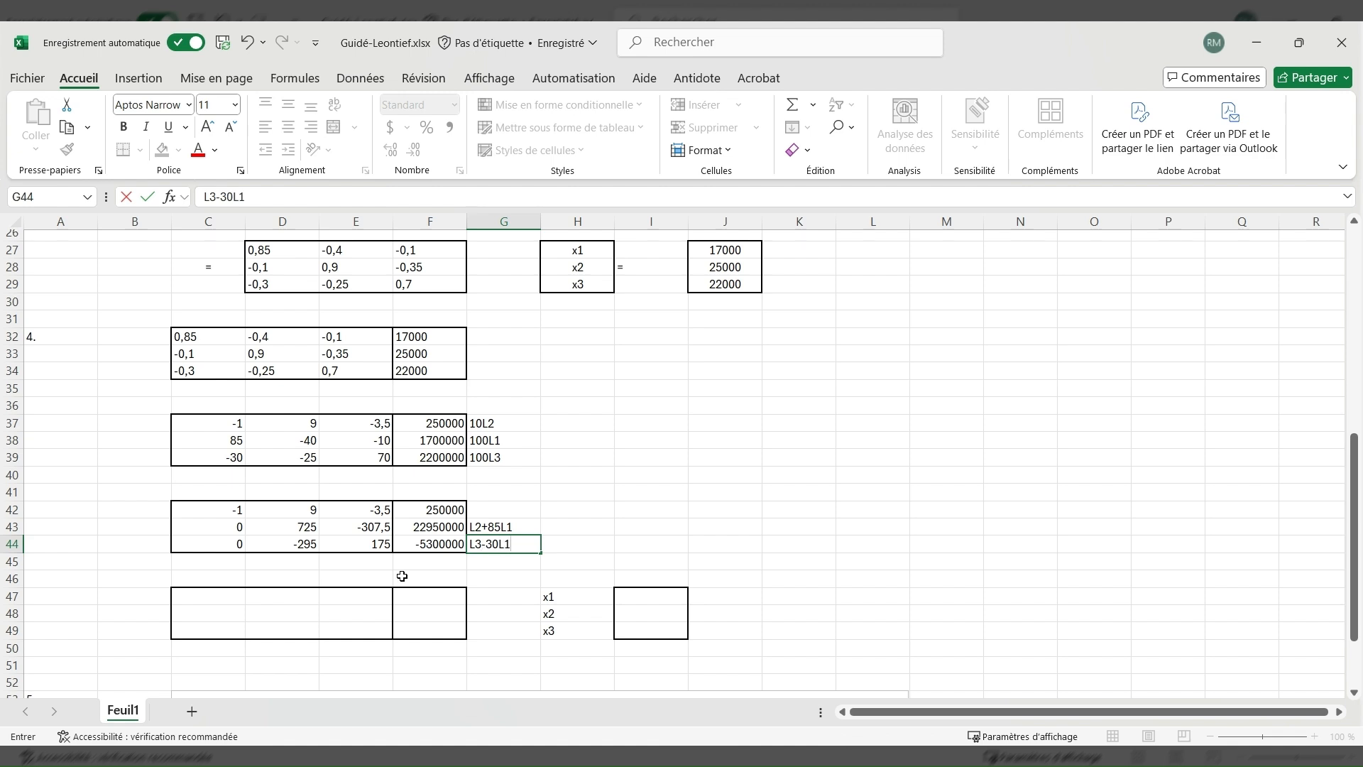
pyautogui.click(292, 597)
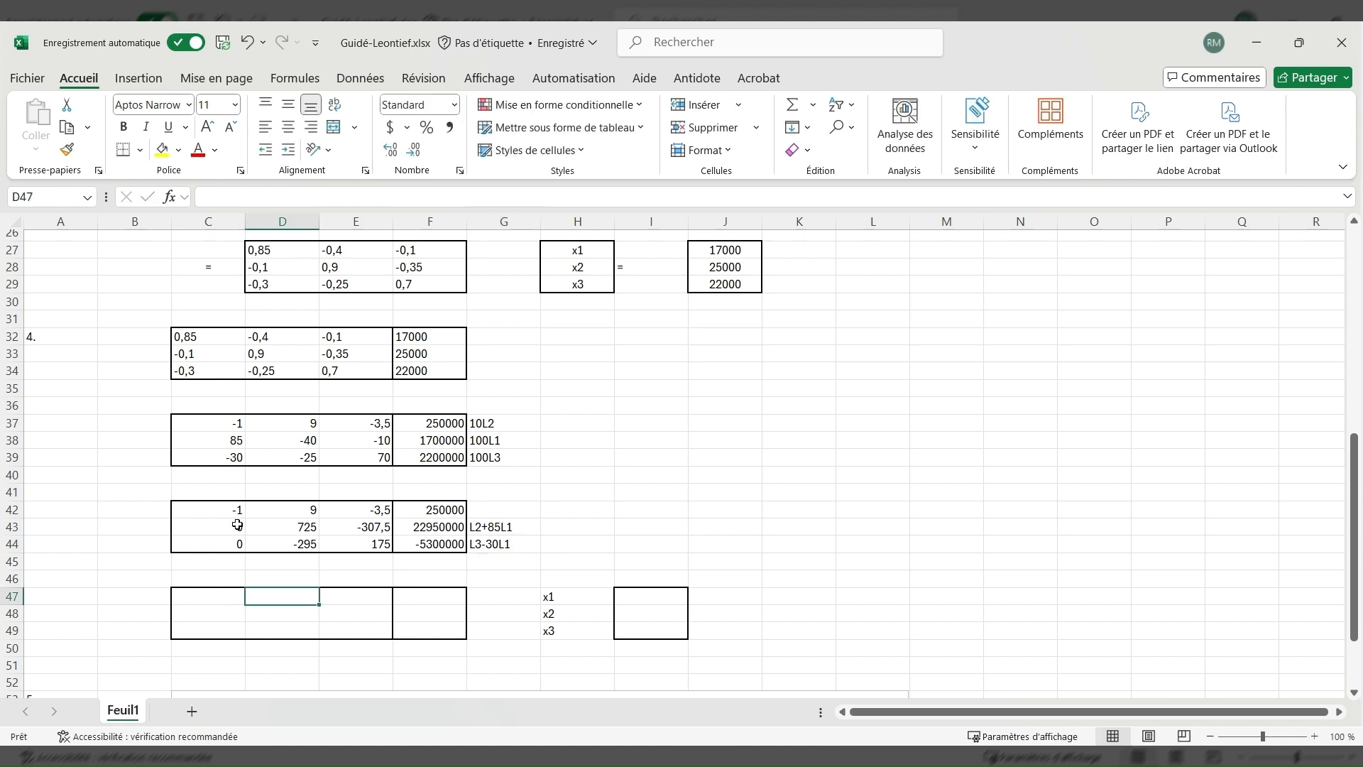
# Copy the first two rows of the second reduction matrix (C42:F43) into the last matrix from C47 as values only.
pyautogui.moveTo(237, 511); pyautogui.dragTo(410, 528)
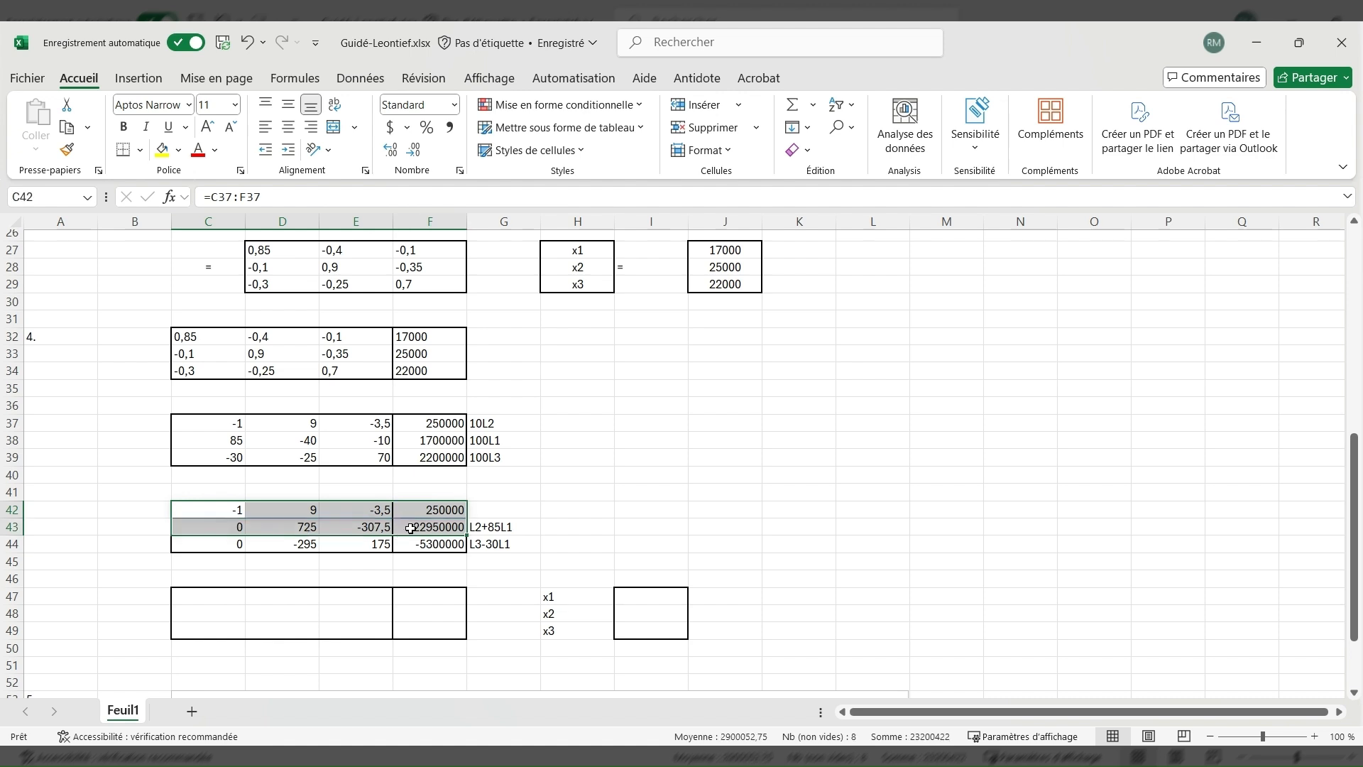
pyautogui.hotkey('ctrl', 'c')
pyautogui.click(225, 596)
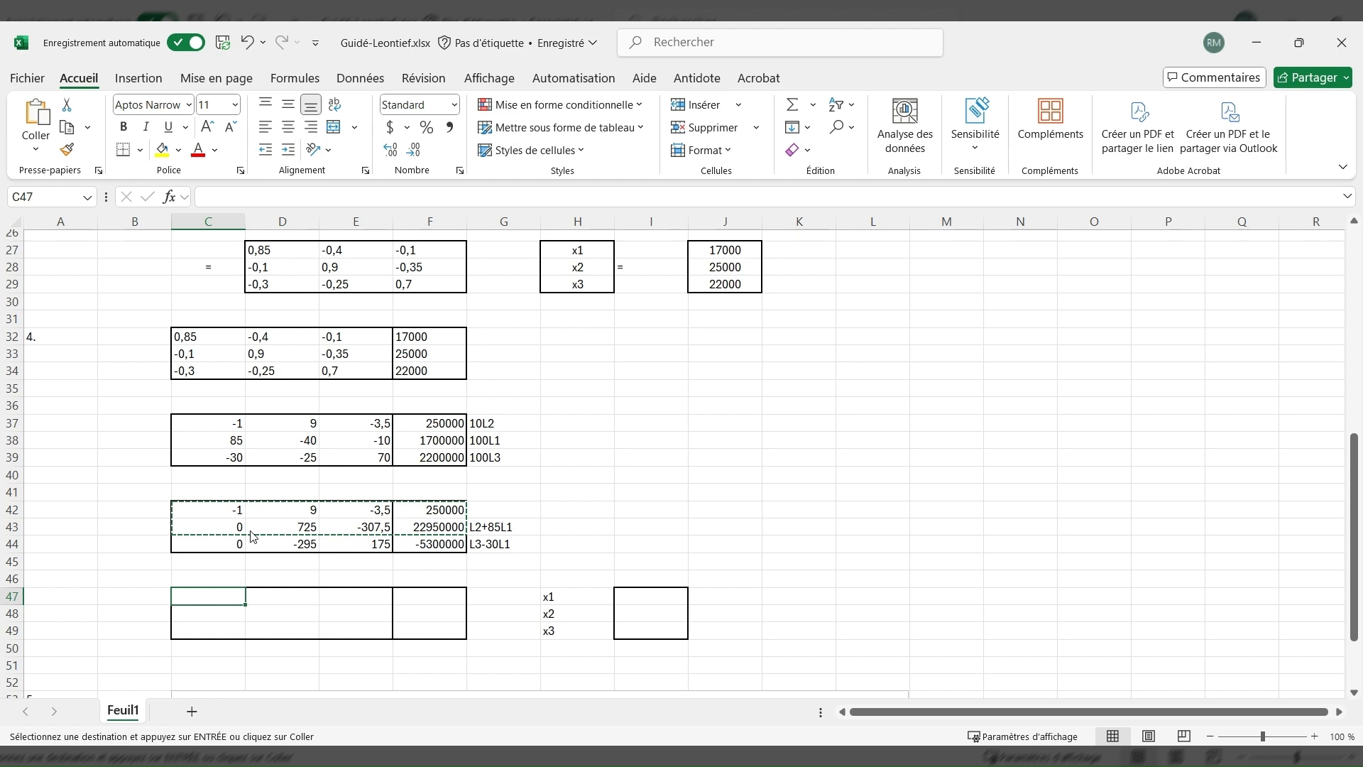
pyautogui.hotkey('ctrl', 'v')
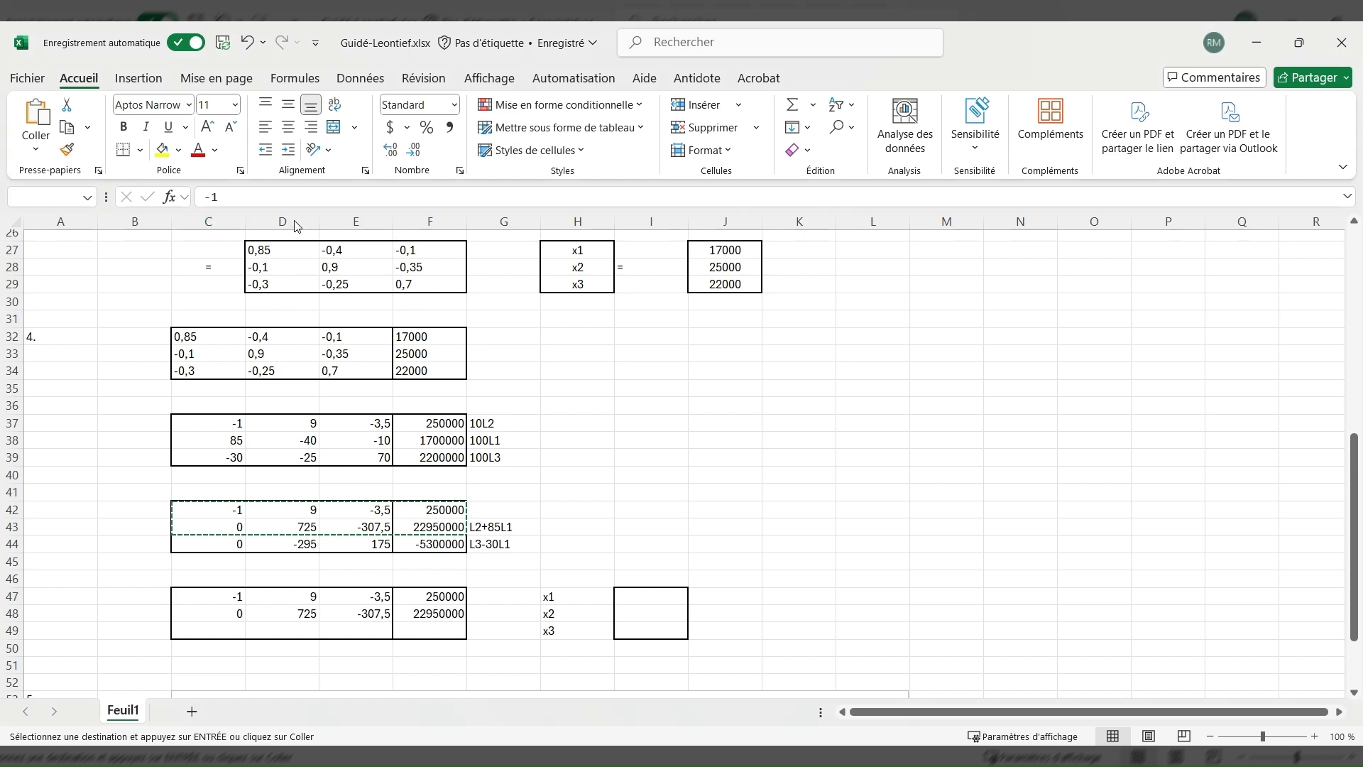
# Widen column G, which holds the row-operation labels.
pyautogui.click(221, 629)
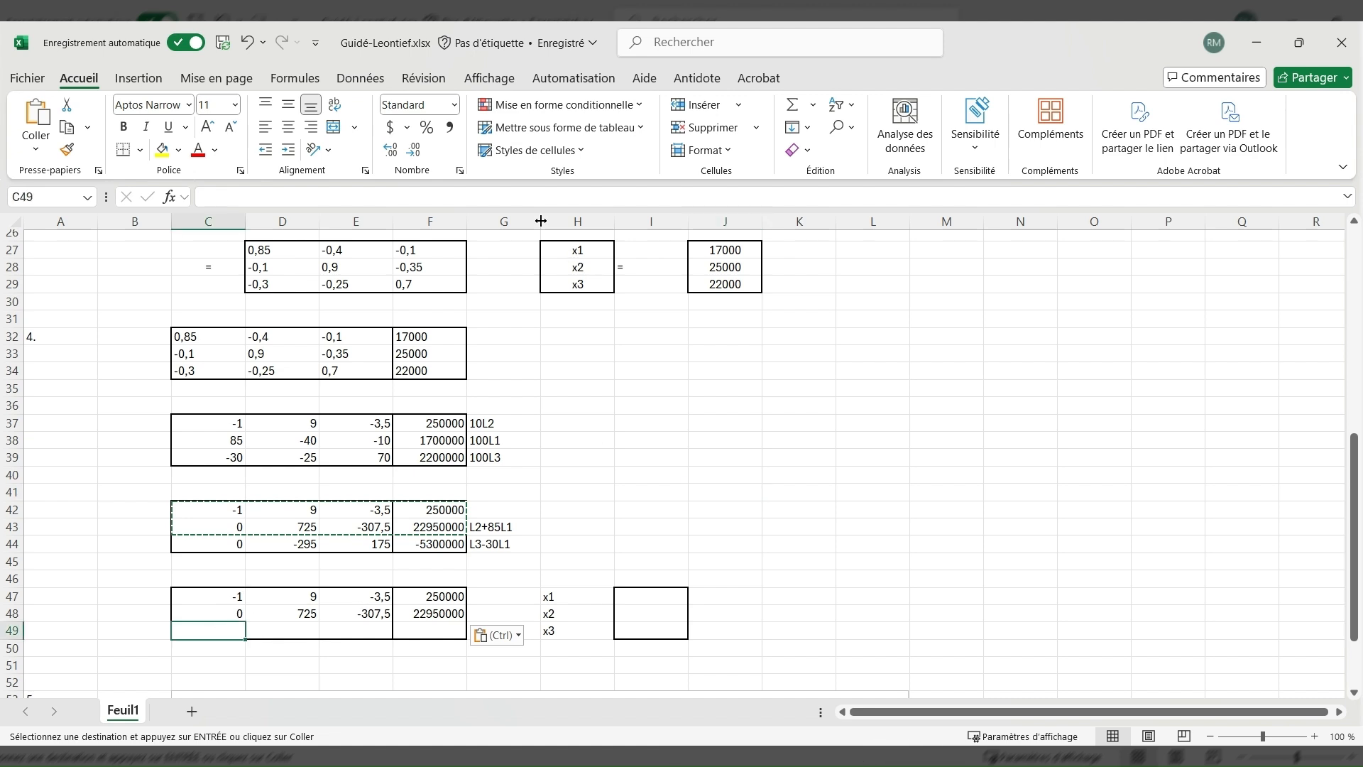
pyautogui.moveTo(541, 221); pyautogui.dragTo(573, 221)
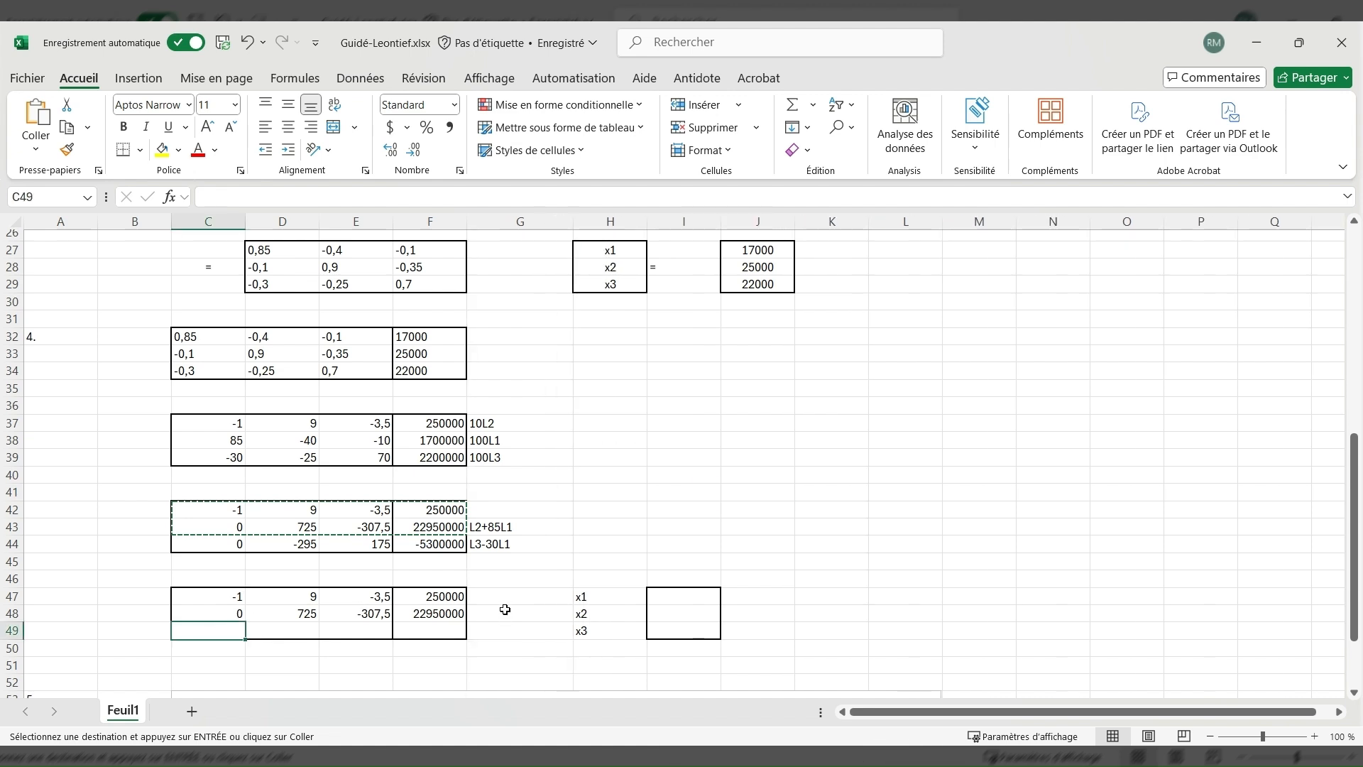
pyautogui.click(311, 529)
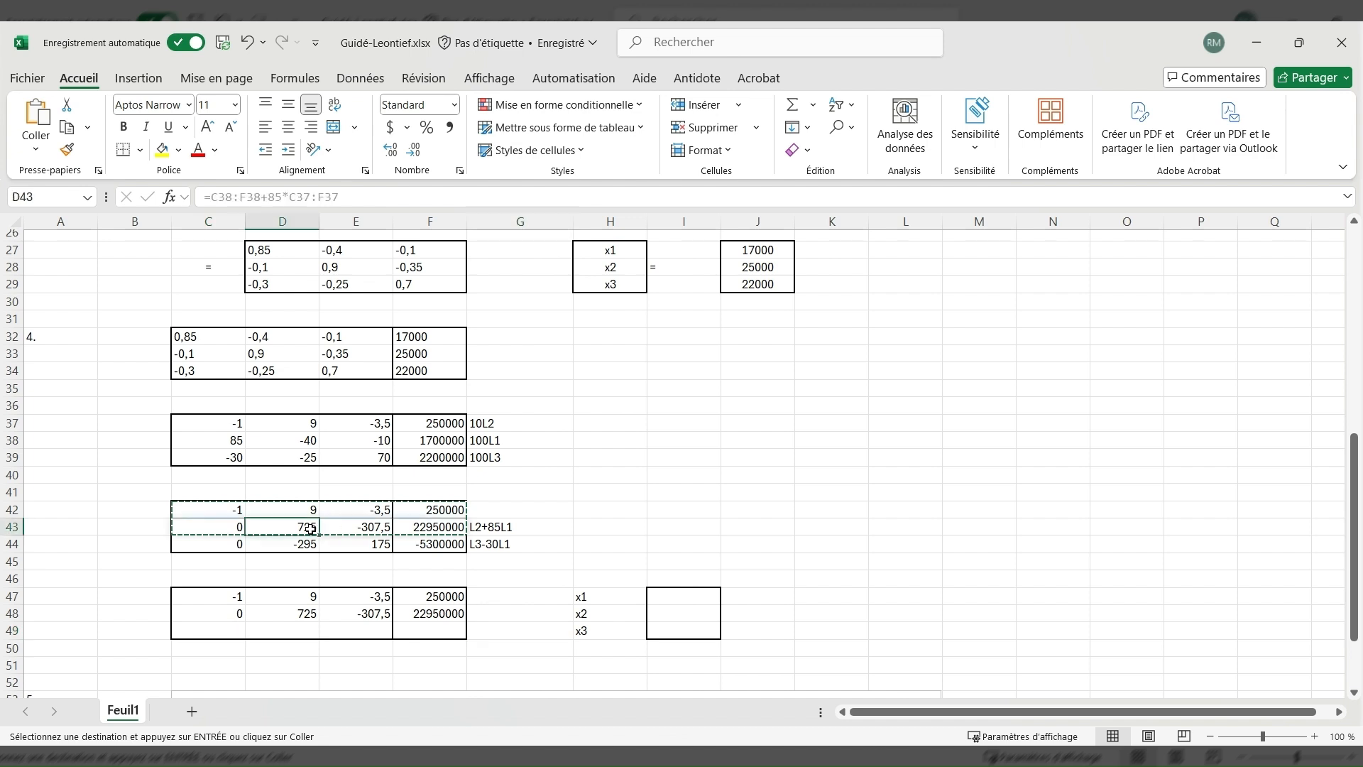
# Label the third row of the last matrix with the row operation 725L3+295L2 in G49.
pyautogui.click(489, 609)
pyautogui.press('Escape')
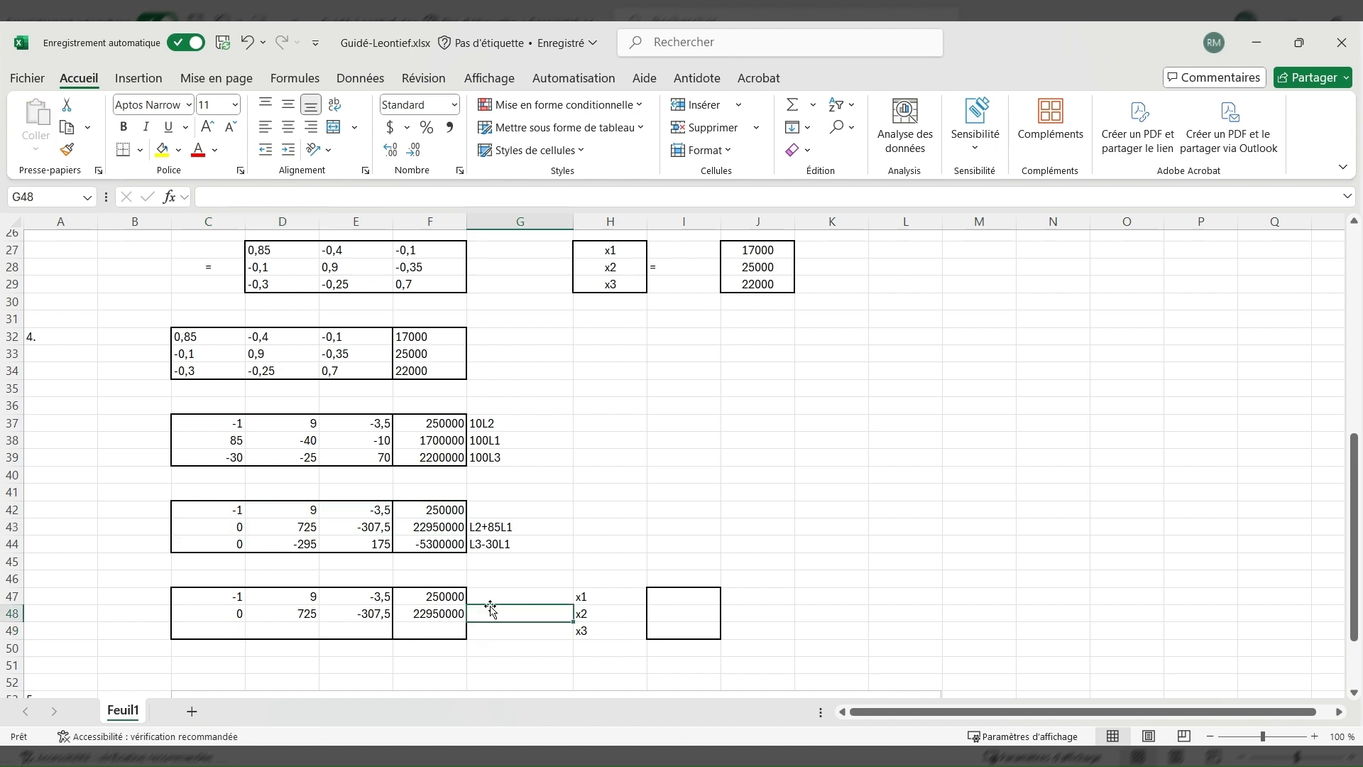
pyautogui.click(295, 523)
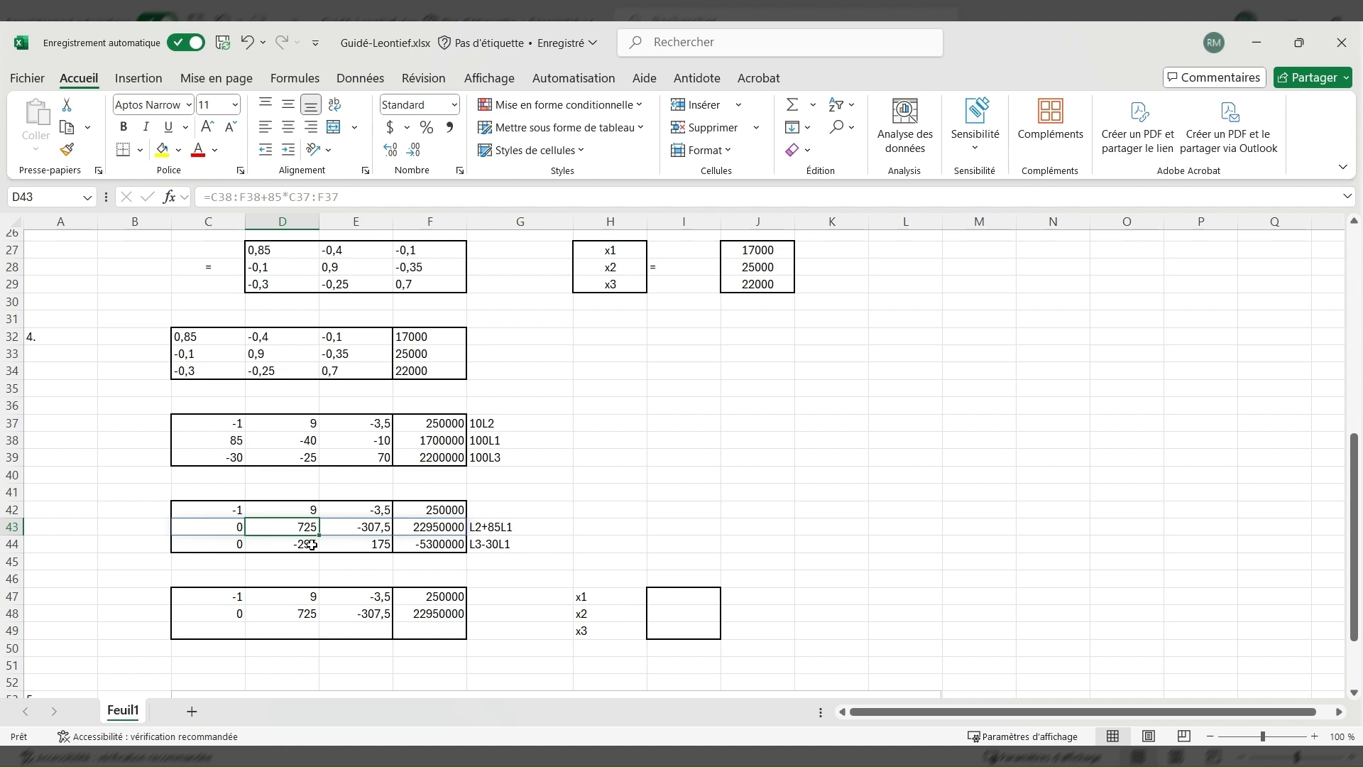
pyautogui.click(312, 545)
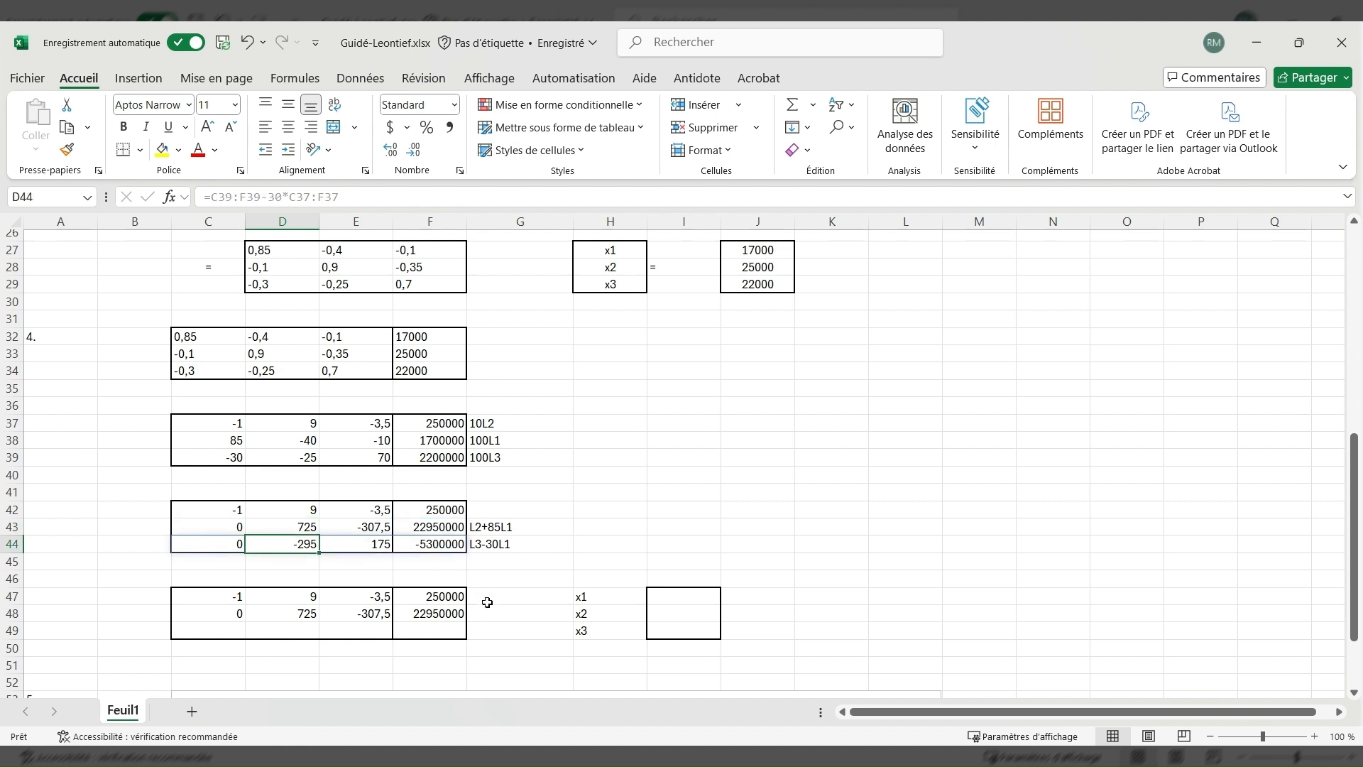
pyautogui.click(493, 632)
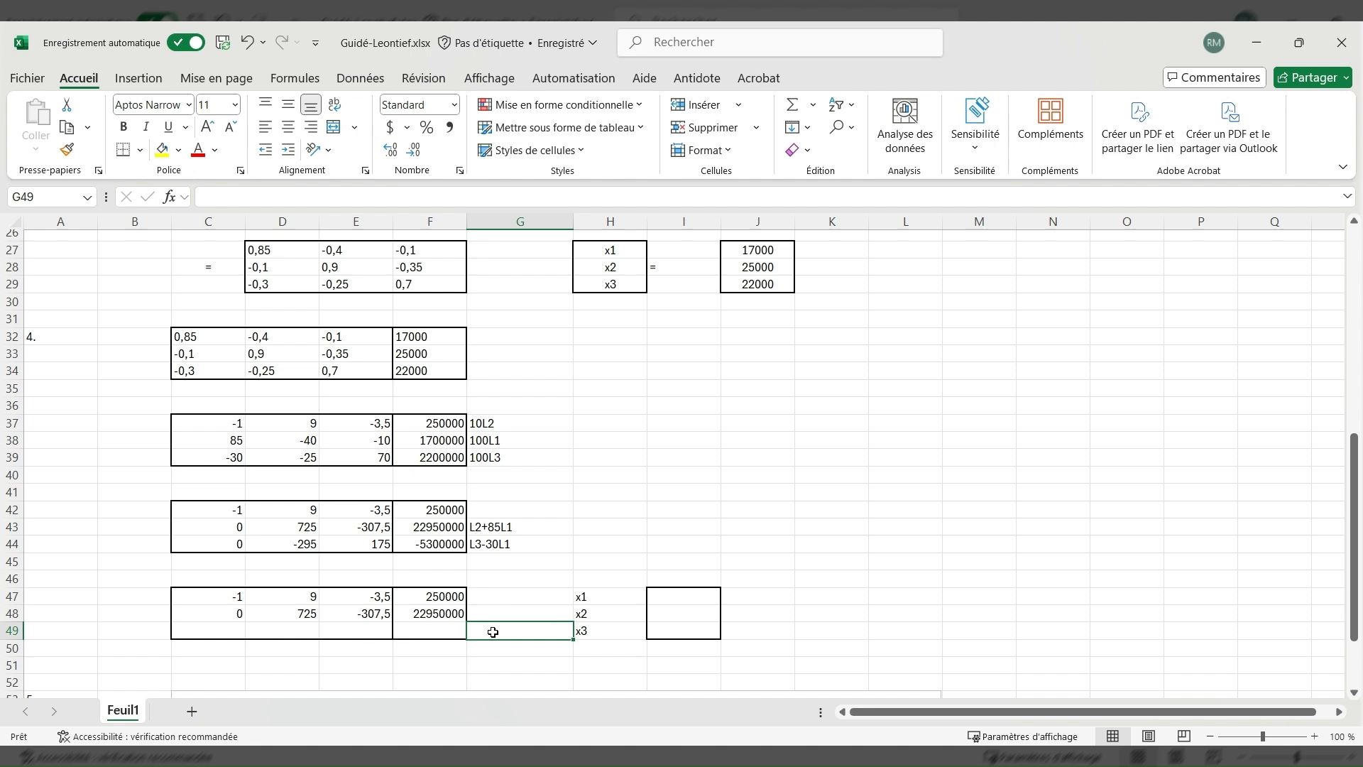
pyautogui.write('725')
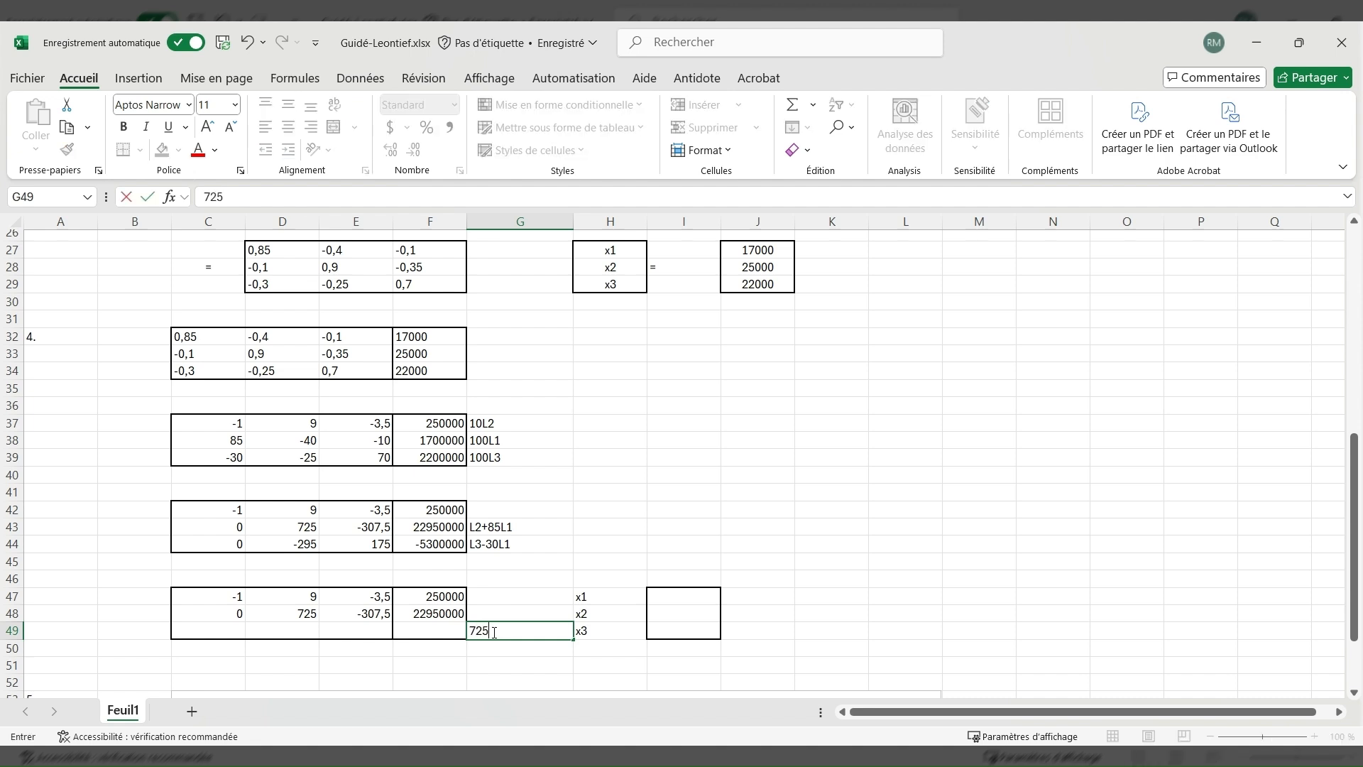
pyautogui.write('L3+295L2')
# Compute the third row of the last matrix in C49:F49 with the formula =725*C44:F44+295*C43:F43.
pyautogui.moveTo(235, 628); pyautogui.dragTo(412, 630)
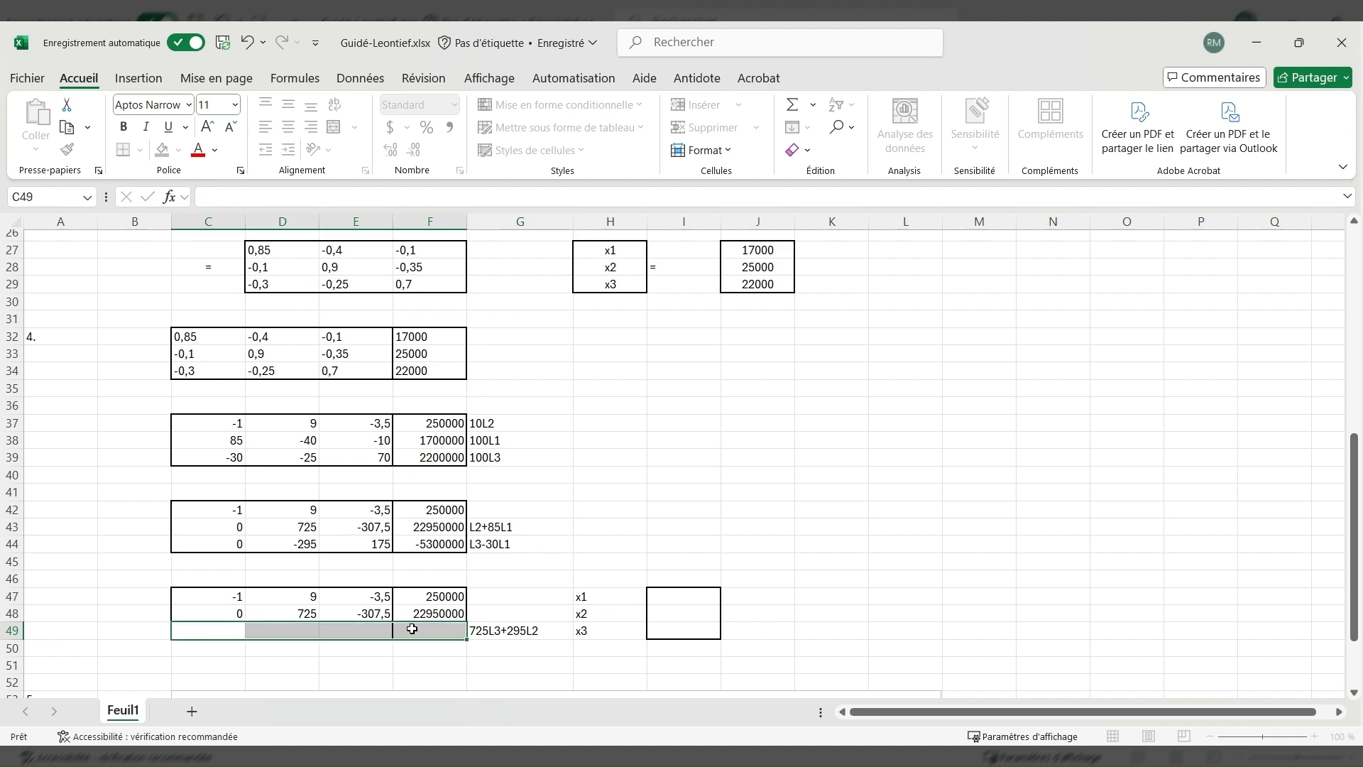
pyautogui.write('=')
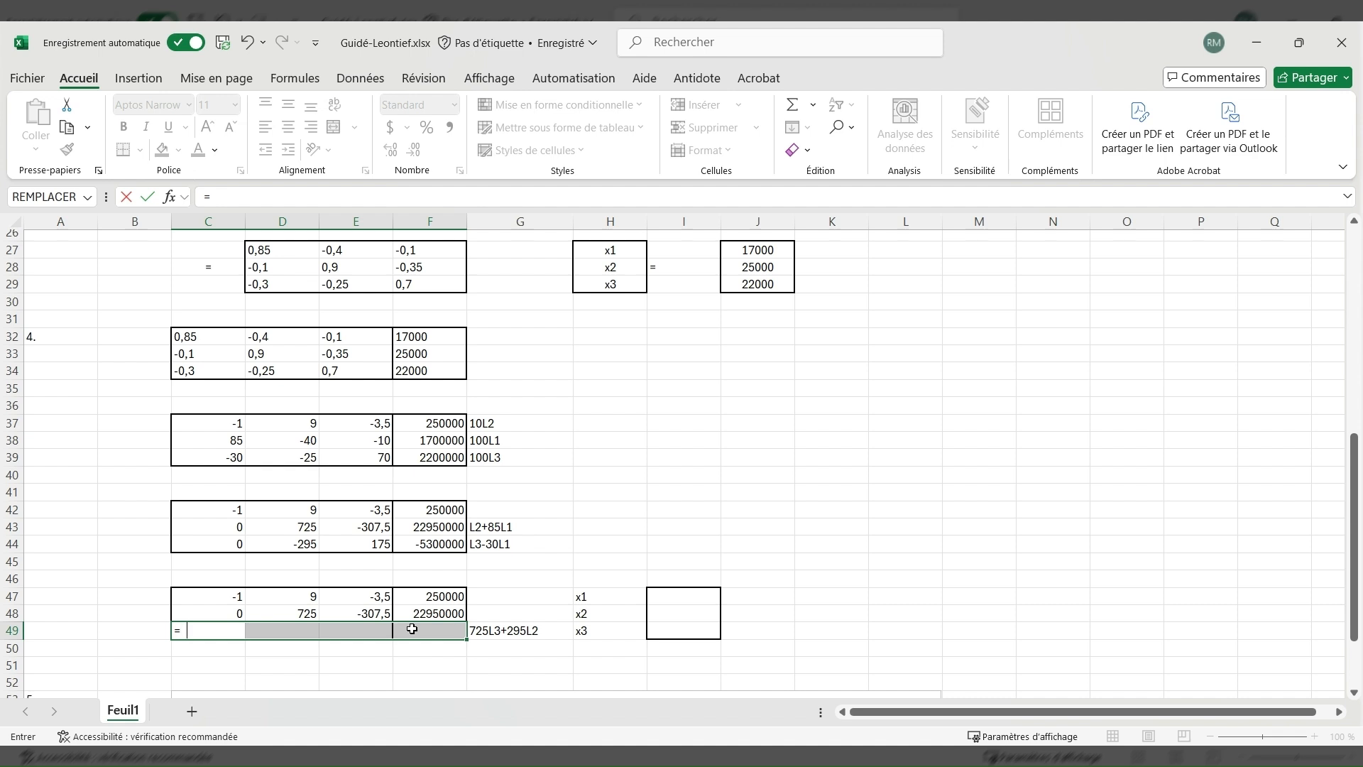
pyautogui.write('725*')
pyautogui.moveTo(225, 544); pyautogui.dragTo(410, 547)
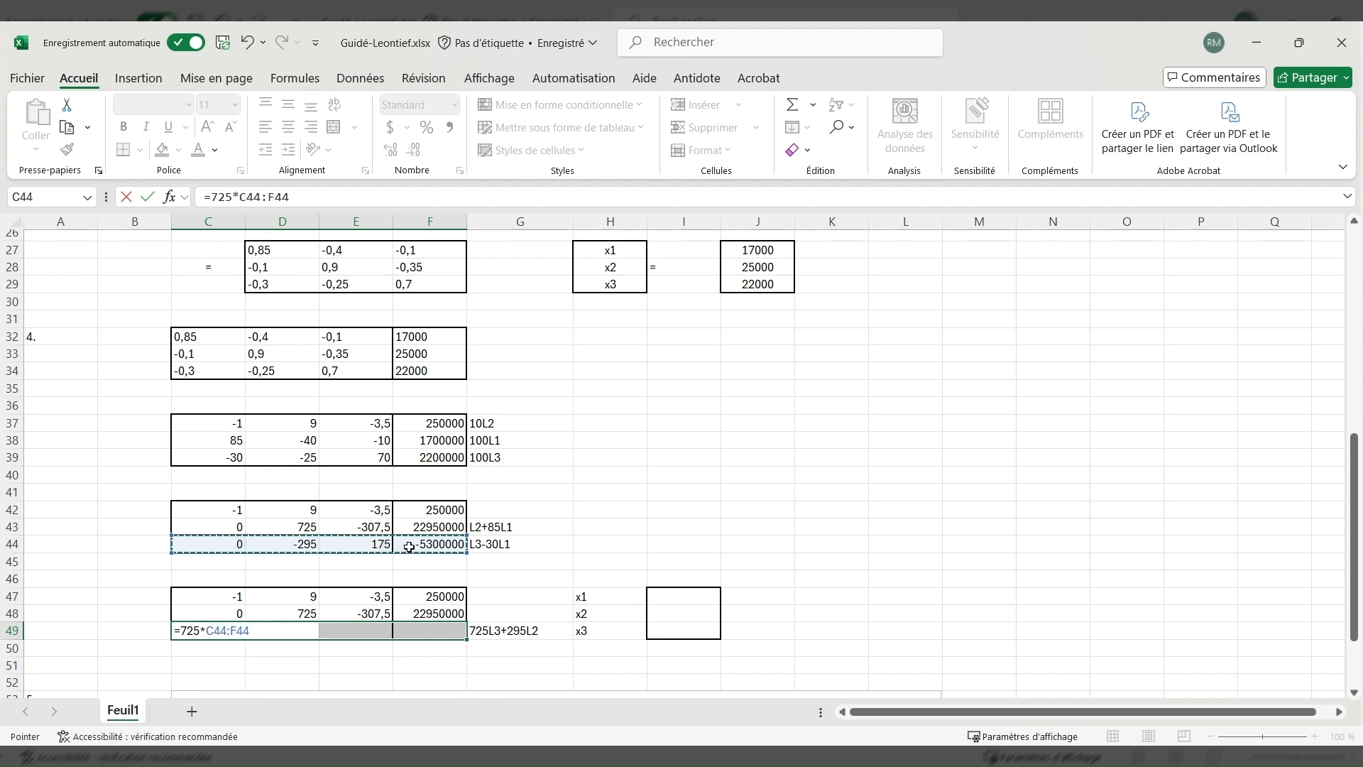
pyautogui.write('+')
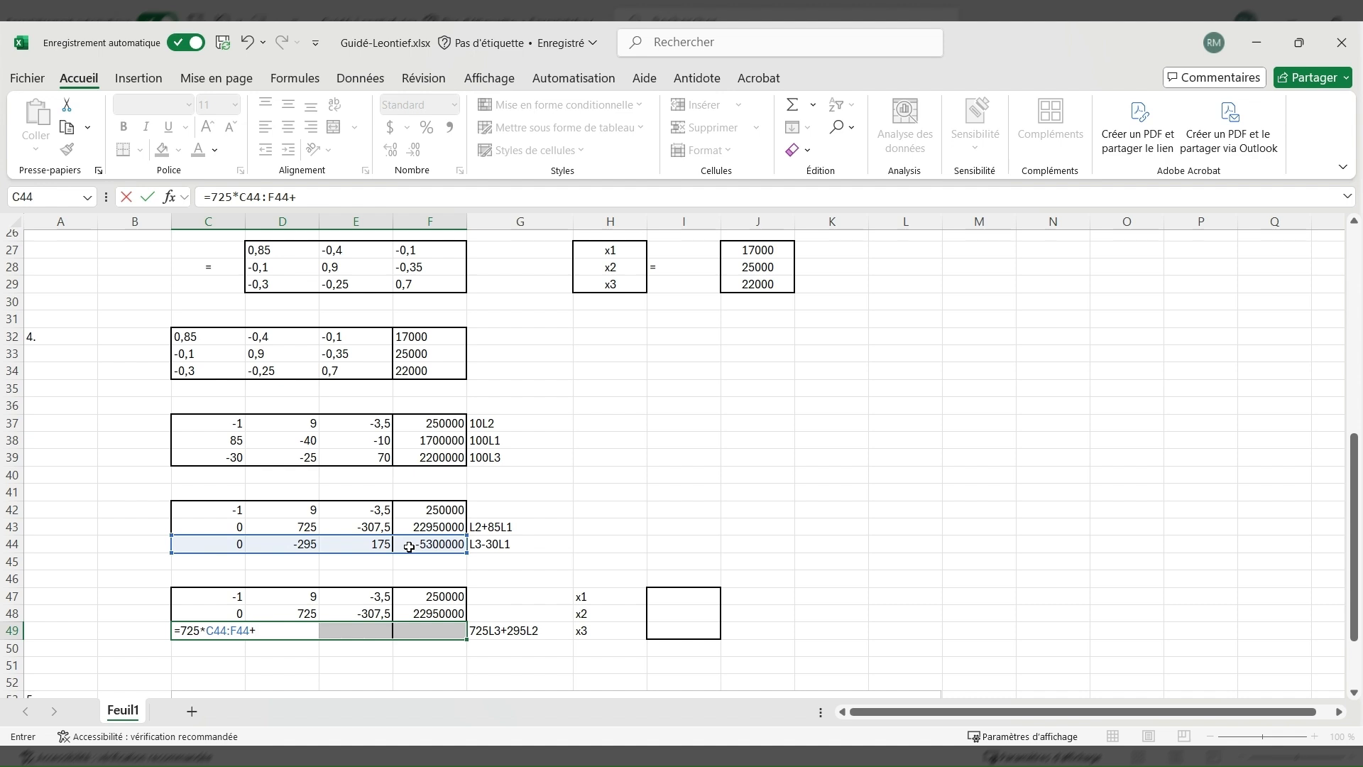
pyautogui.write('295*')
pyautogui.moveTo(237, 528); pyautogui.dragTo(439, 529)
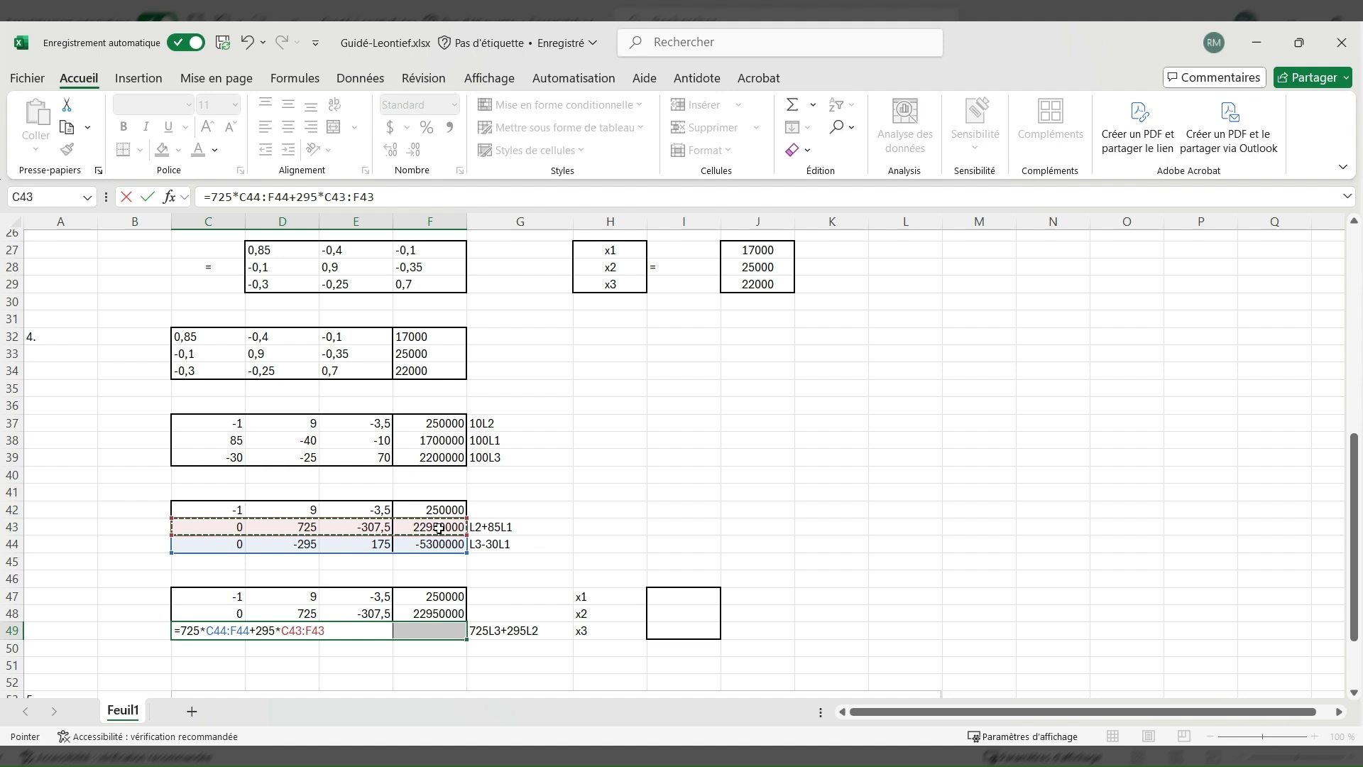
pyautogui.press('Return')
pyautogui.click(948, 558)
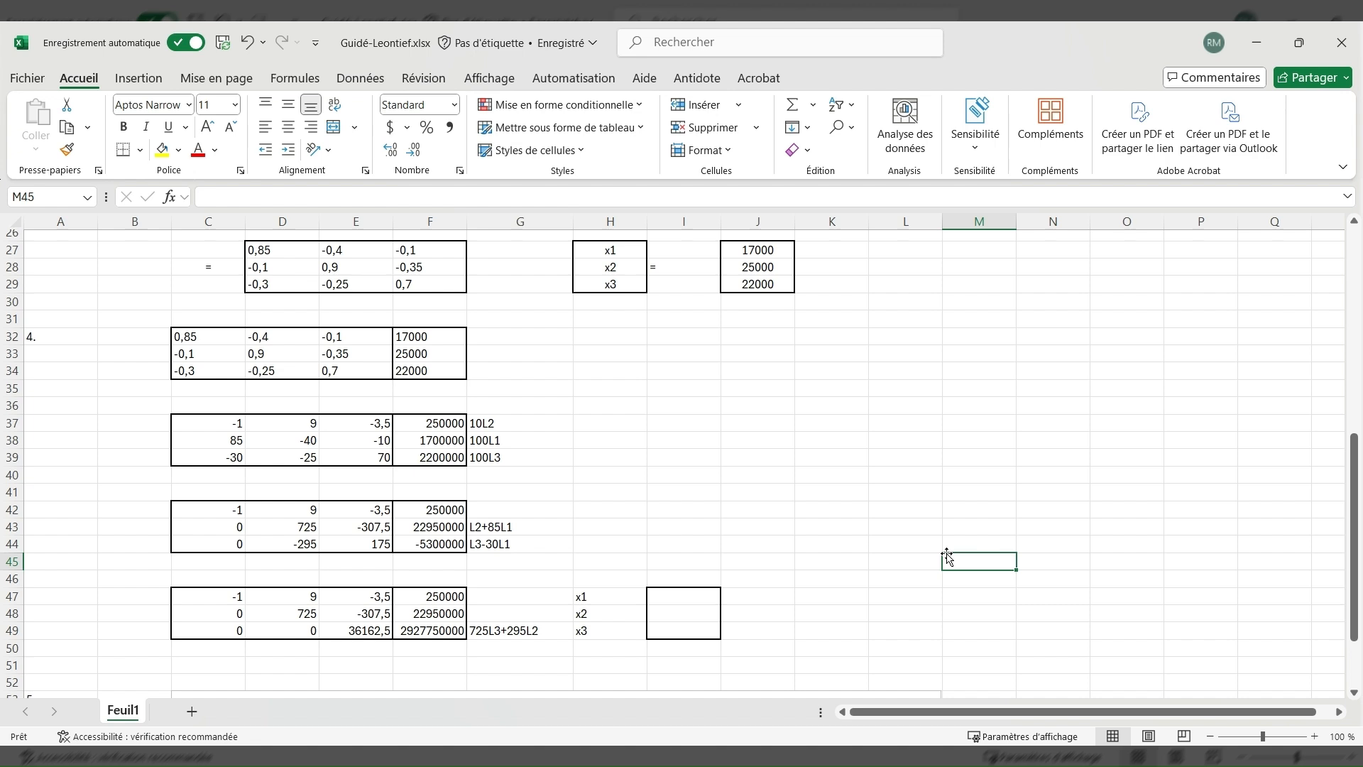
# Calculate x3 in I49 with the formula =F49/E49.
pyautogui.click(695, 629)
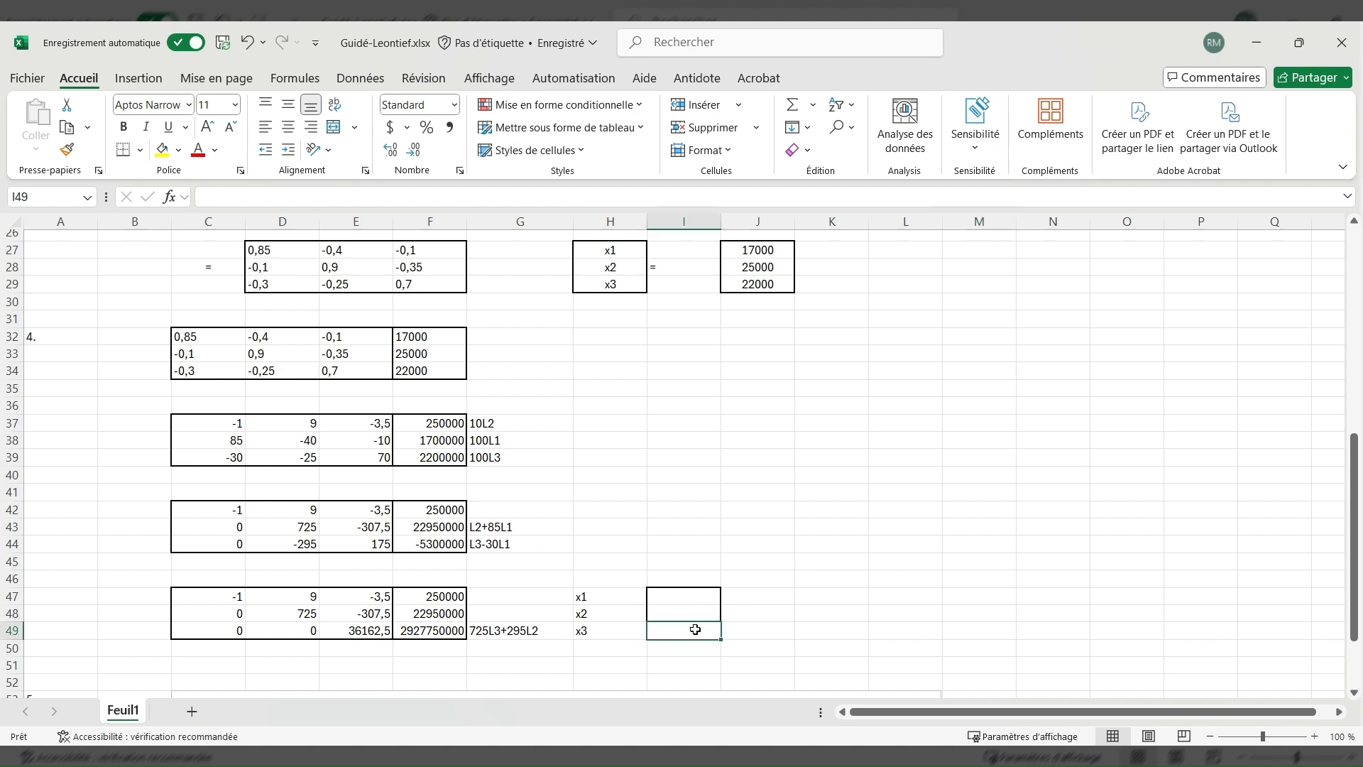
pyautogui.write('=')
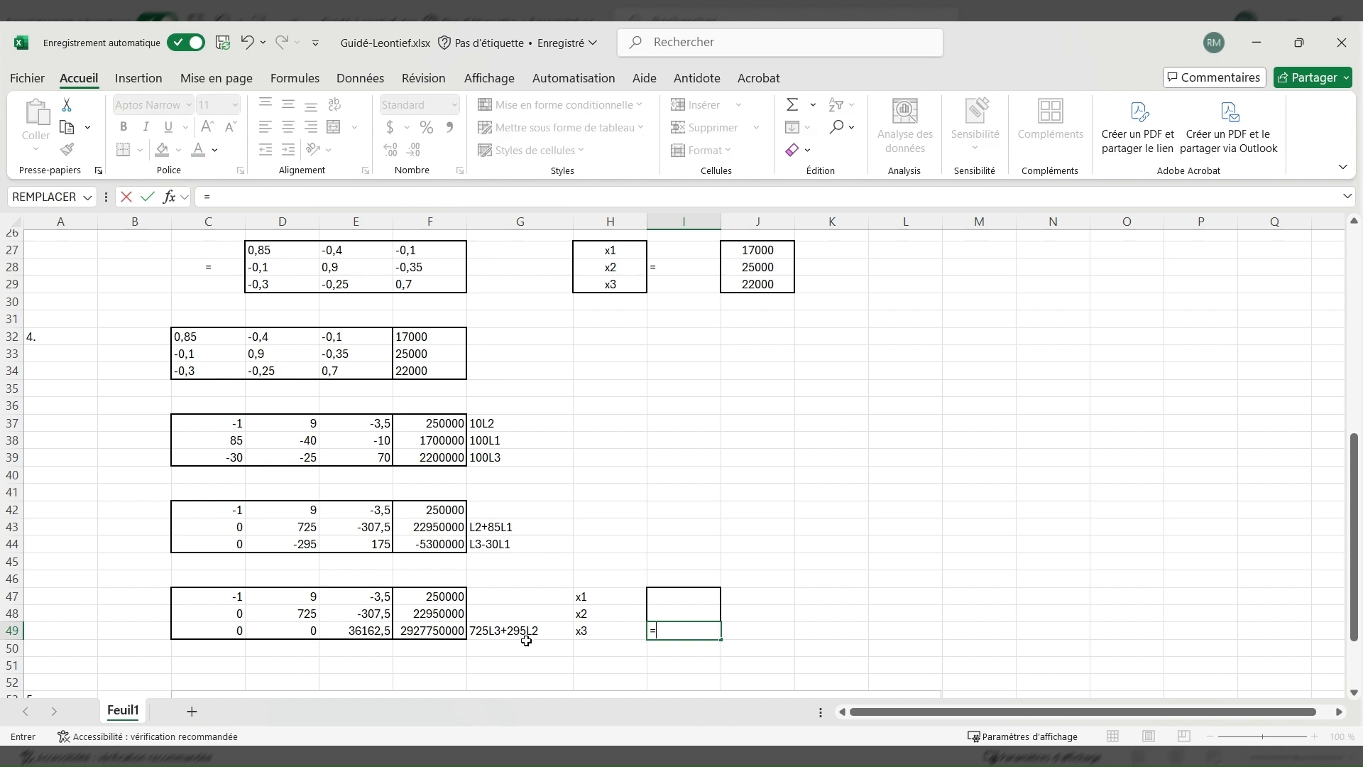
pyautogui.click(455, 631)
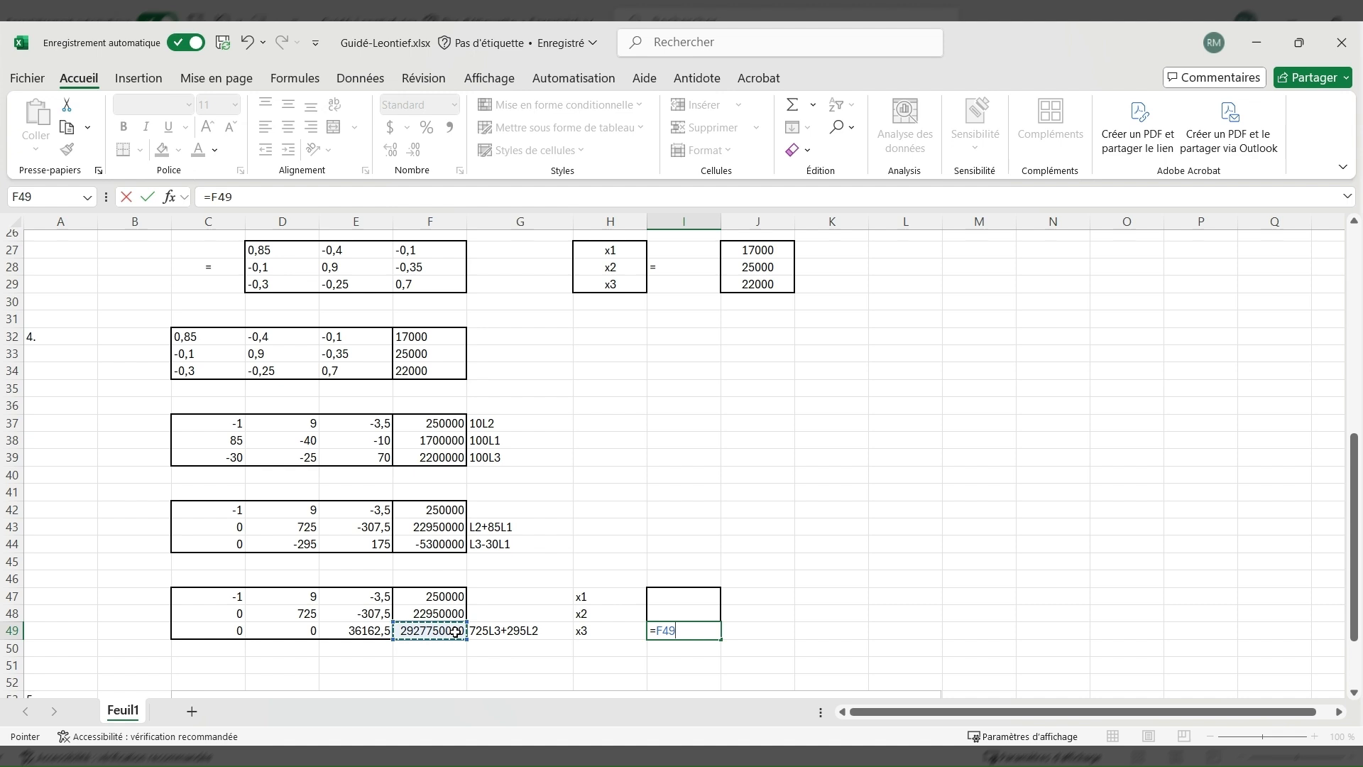
pyautogui.write('/')
pyautogui.click(376, 630)
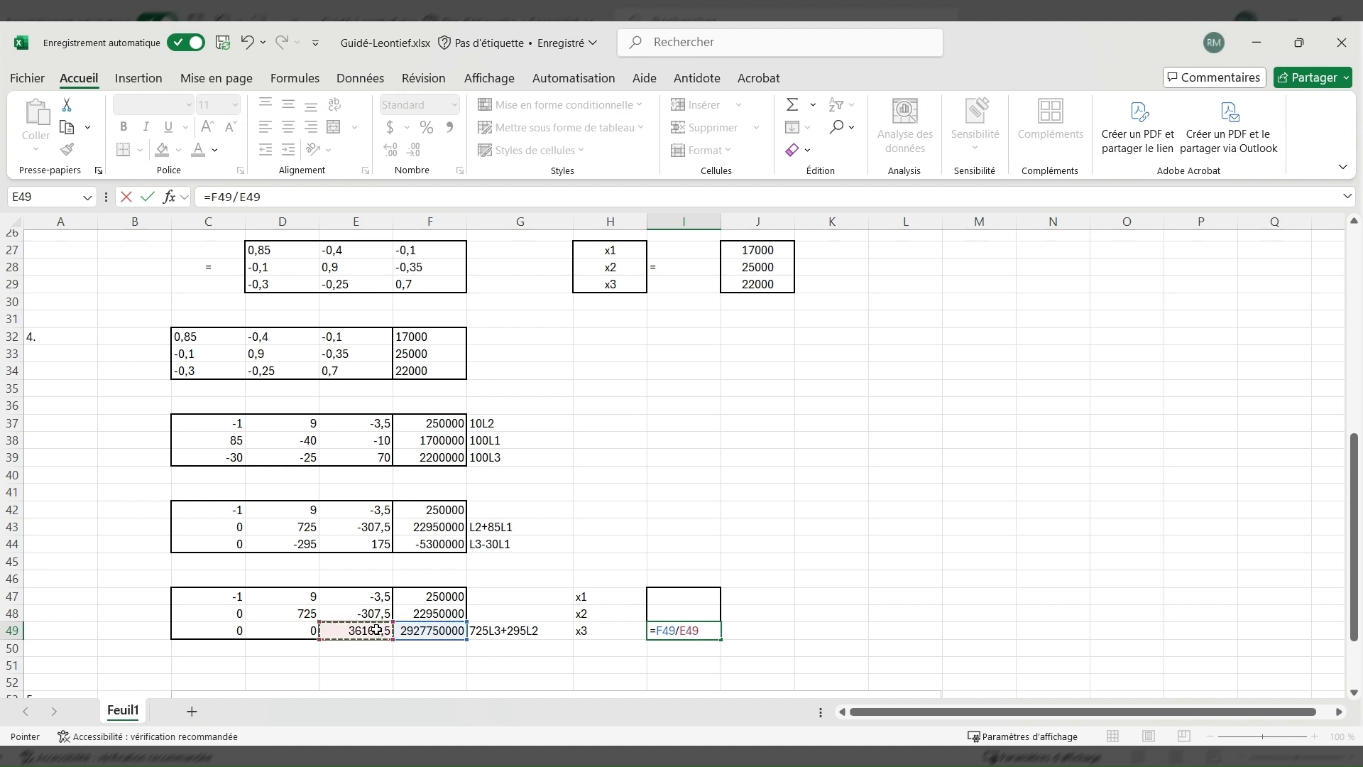
pyautogui.press('Return')
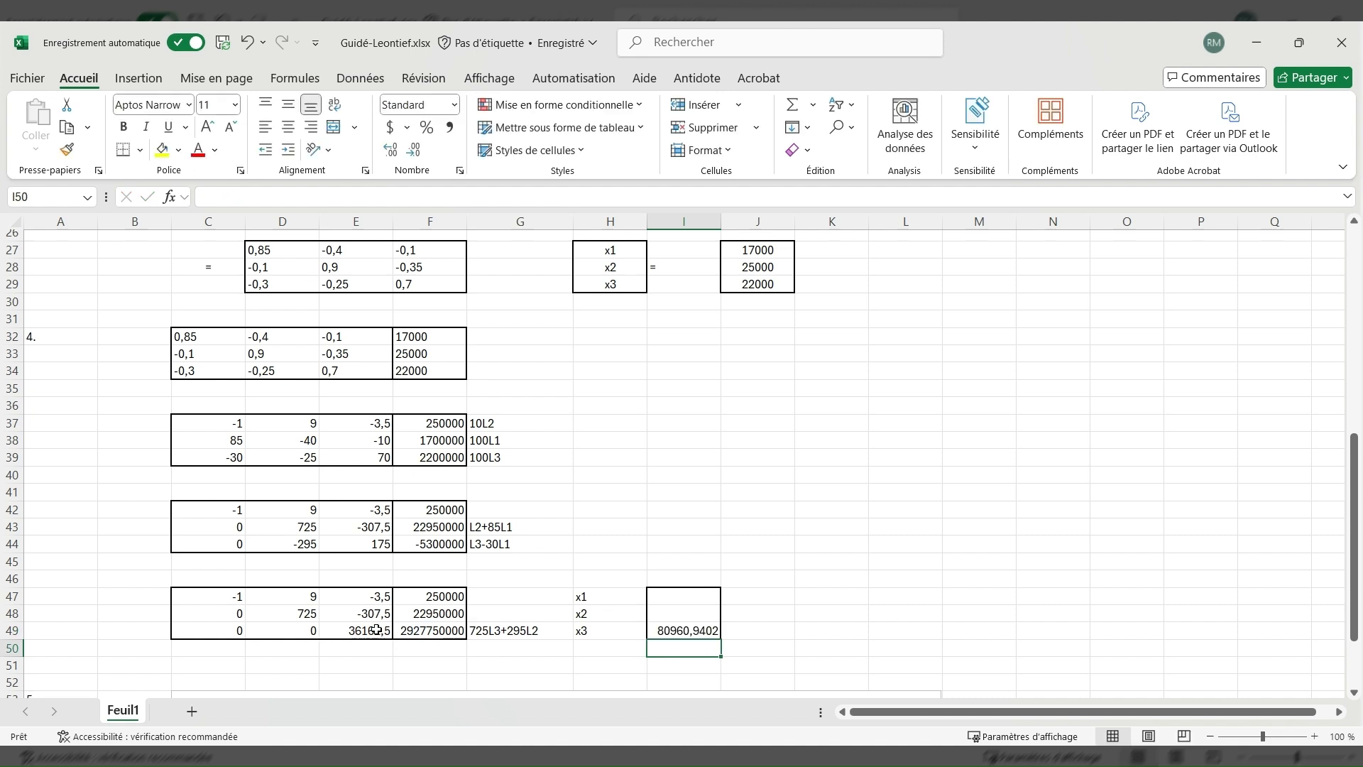
# Try to calculate x2 in I48 with the formula =(F48+307,5*I49) and undo the entry.
pyautogui.click(659, 611)
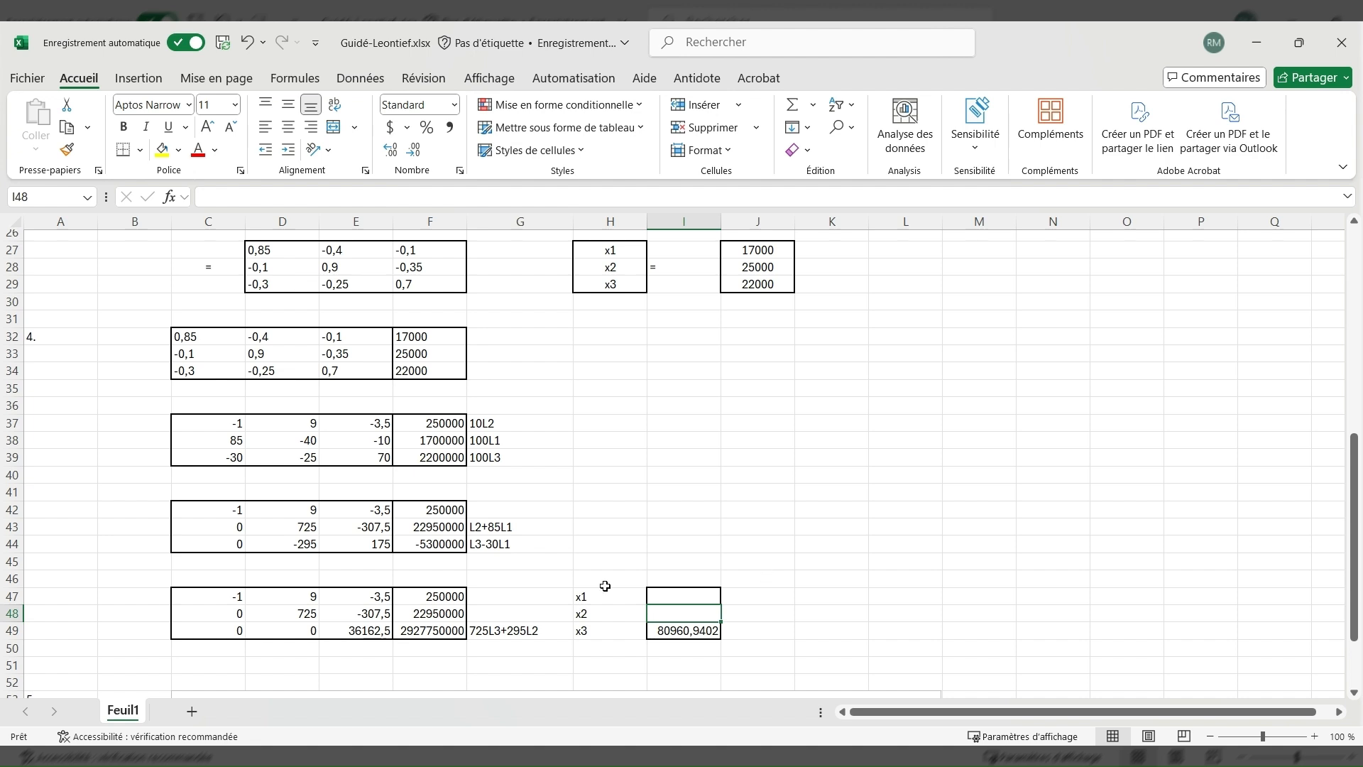
pyautogui.write('=')
pyautogui.click(452, 613)
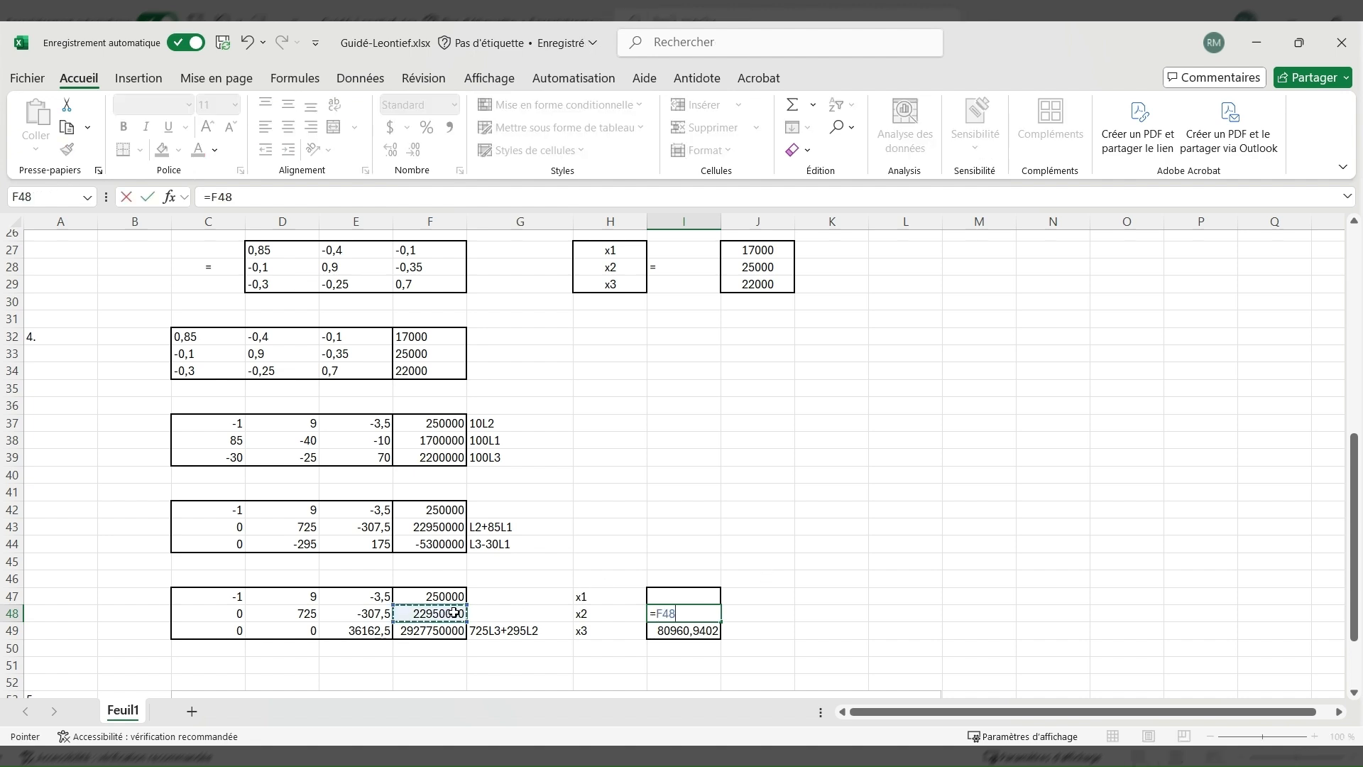
pyautogui.write('+307,5')
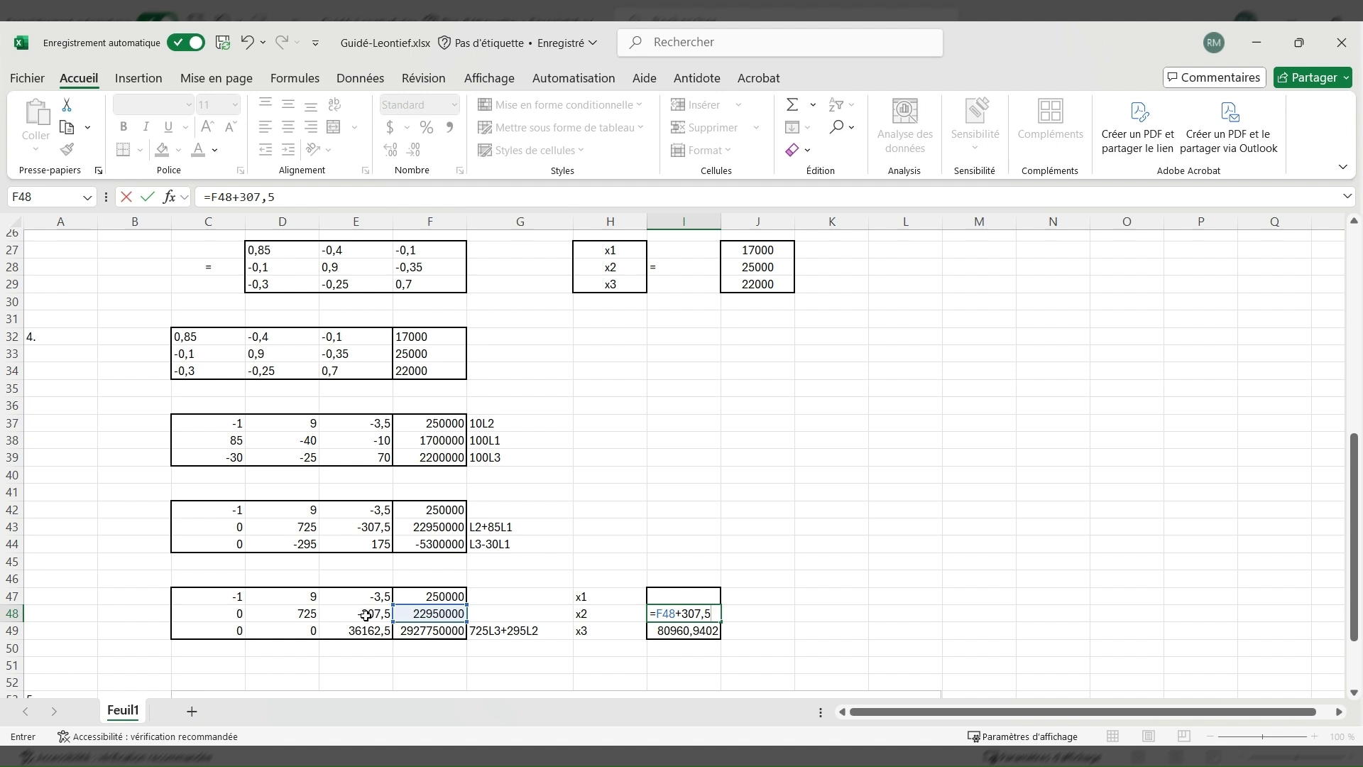
pyautogui.write('*')
pyautogui.click(673, 630)
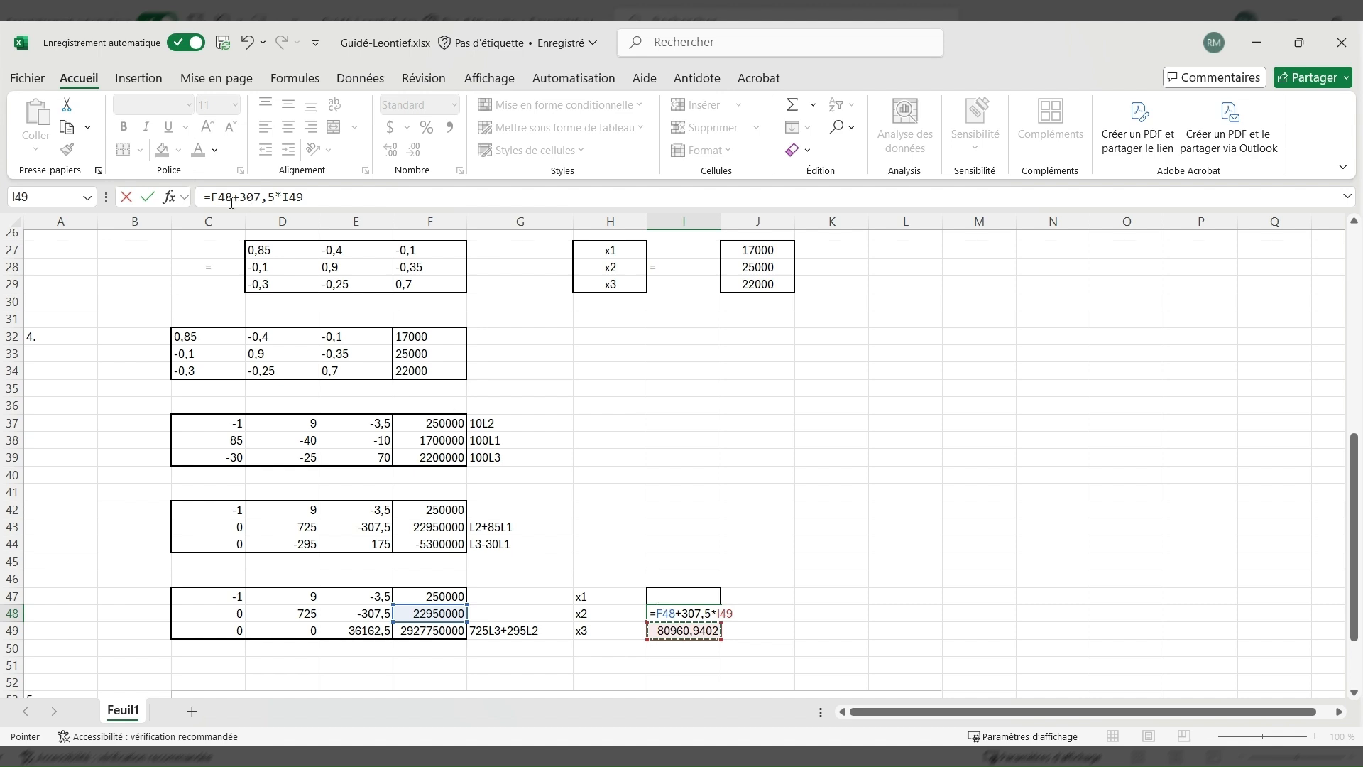
pyautogui.click(211, 197)
pyautogui.write('(')
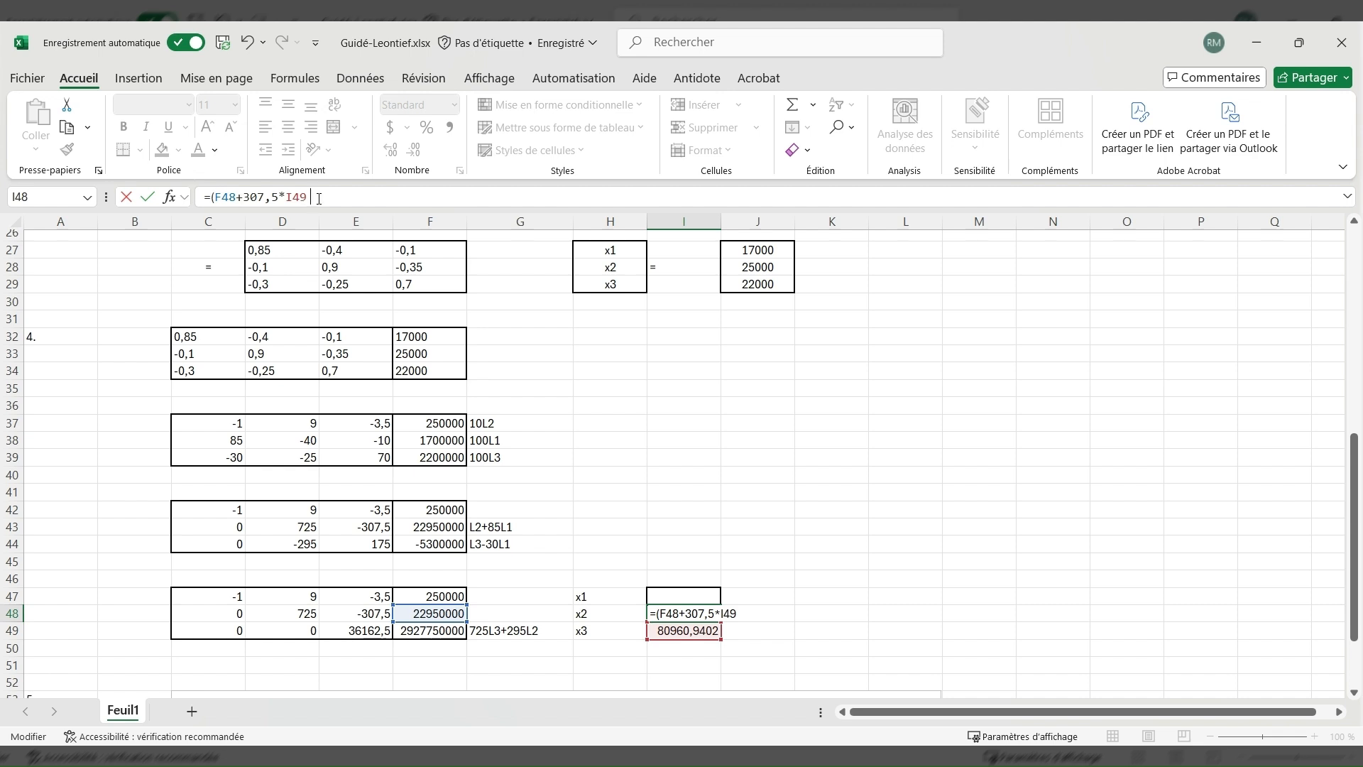
pyautogui.write(')')
pyautogui.click(293, 613)
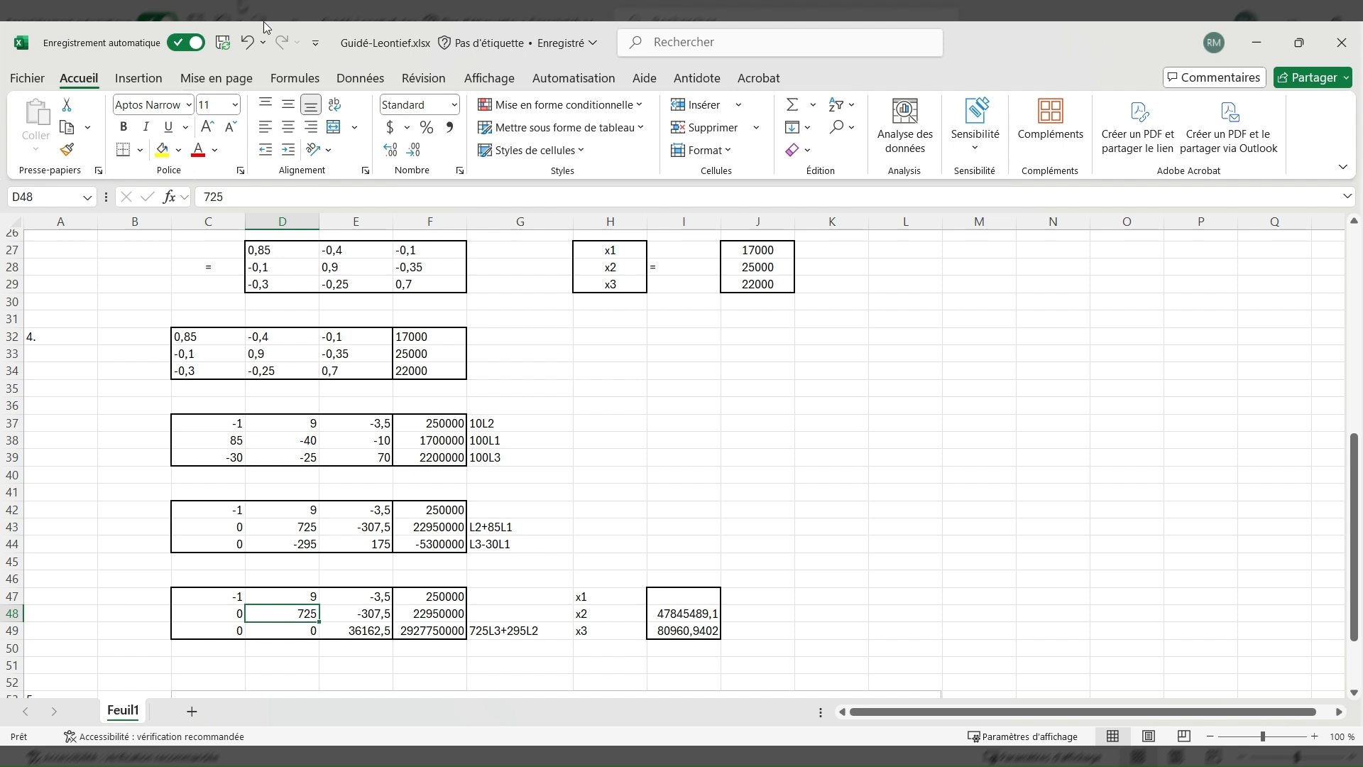
pyautogui.click(246, 43)
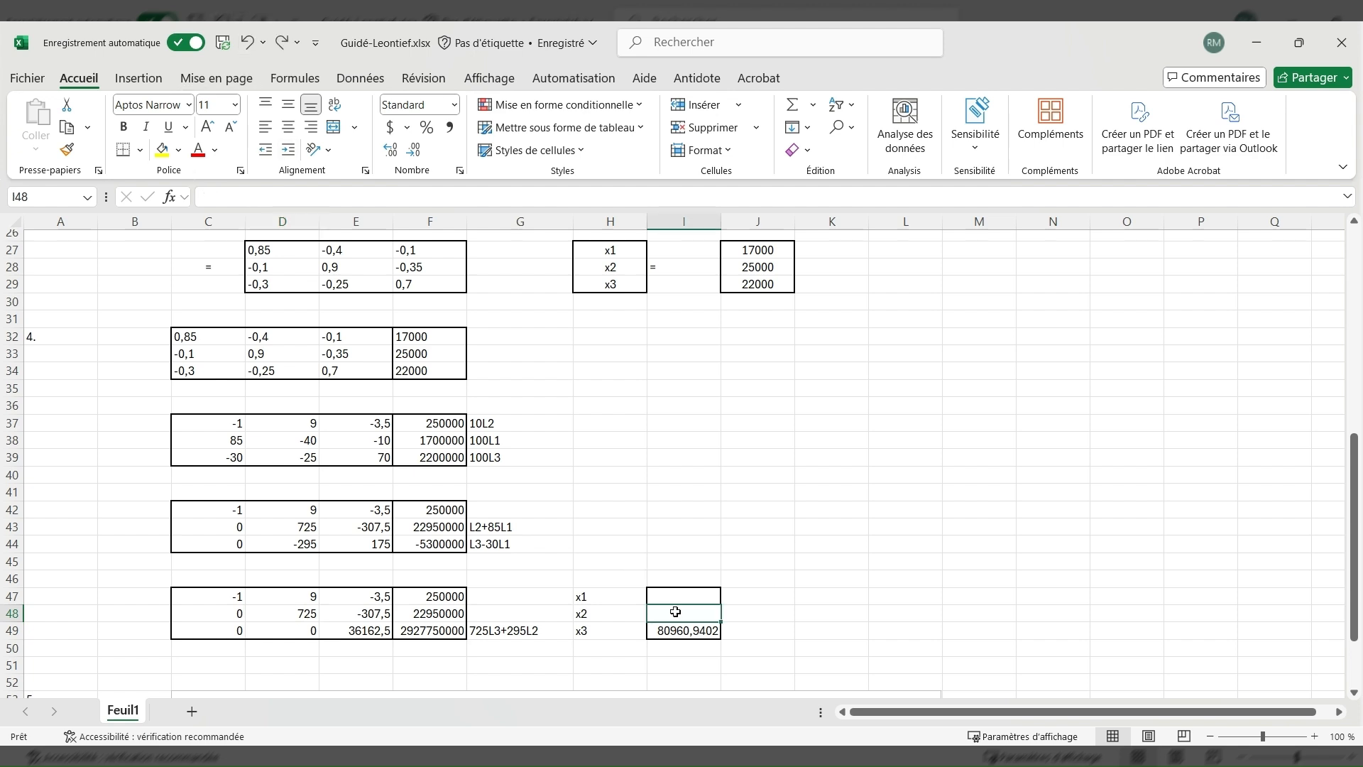
# Calculate x2 in I48 with the formula =(F48+307,5*I49)/D48.
pyautogui.write('=')
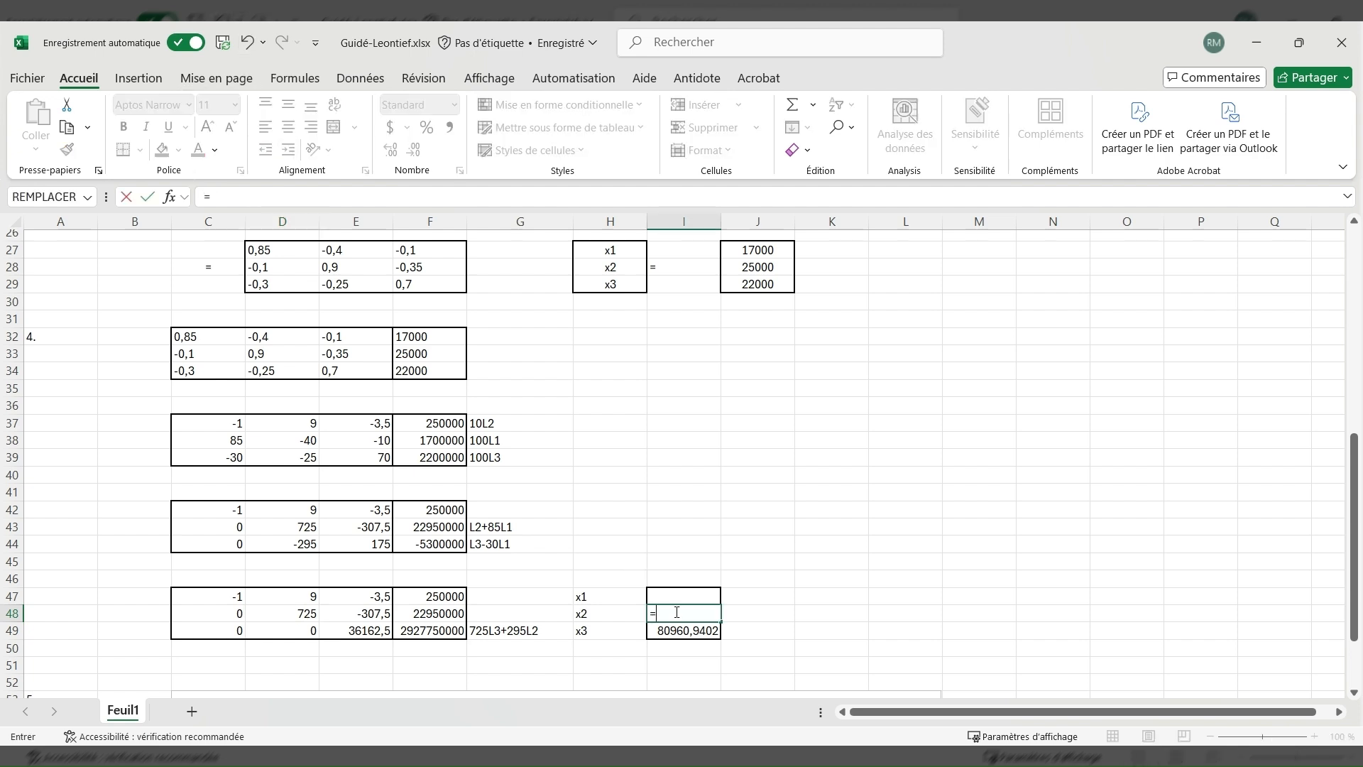
pyautogui.click(452, 612)
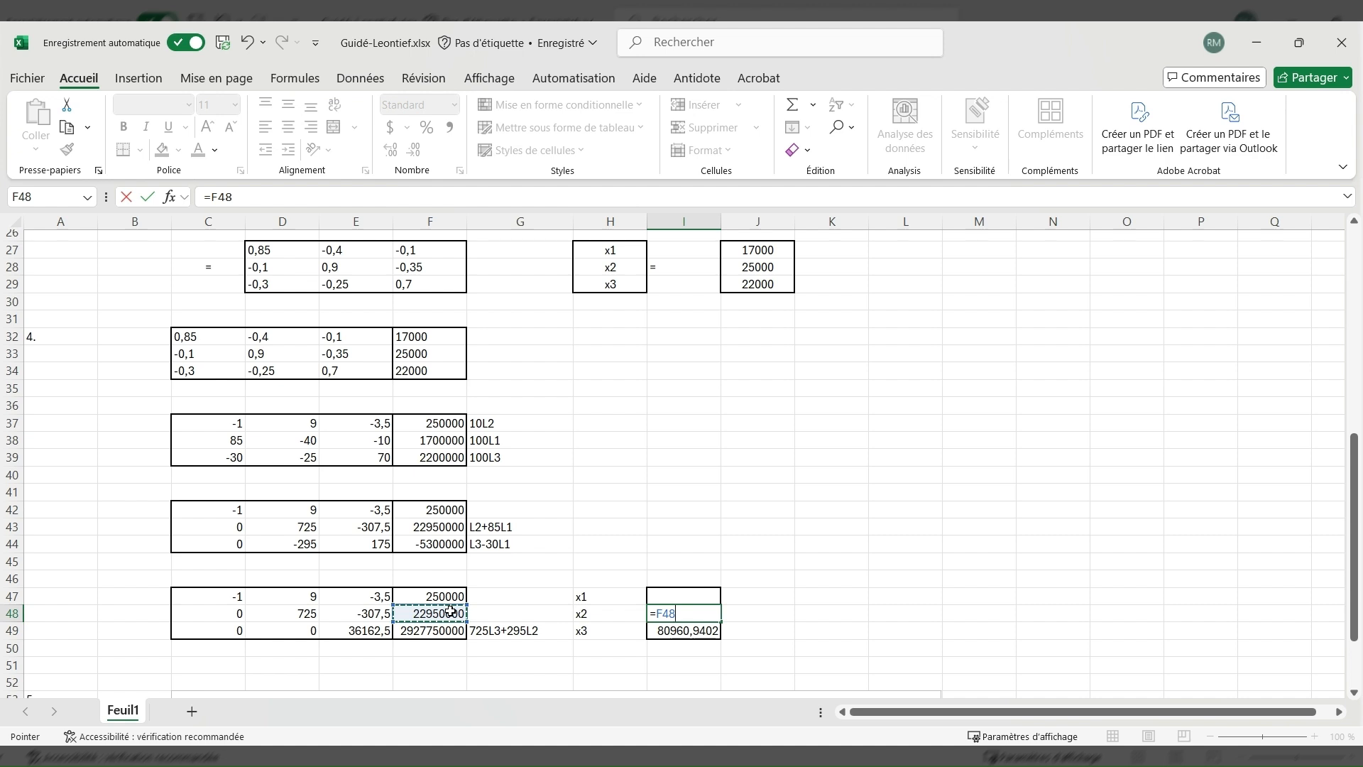
pyautogui.write('+307,5*')
pyautogui.click(684, 636)
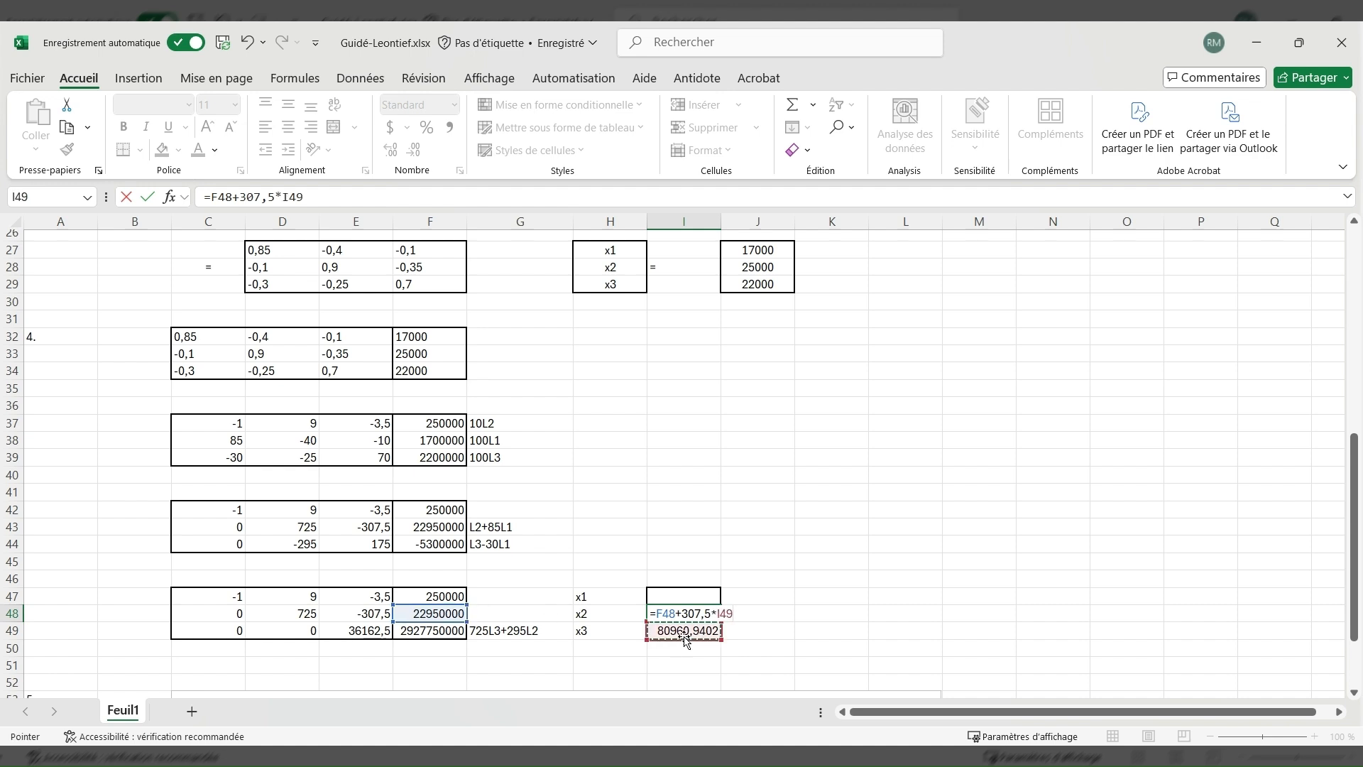
pyautogui.click(211, 200)
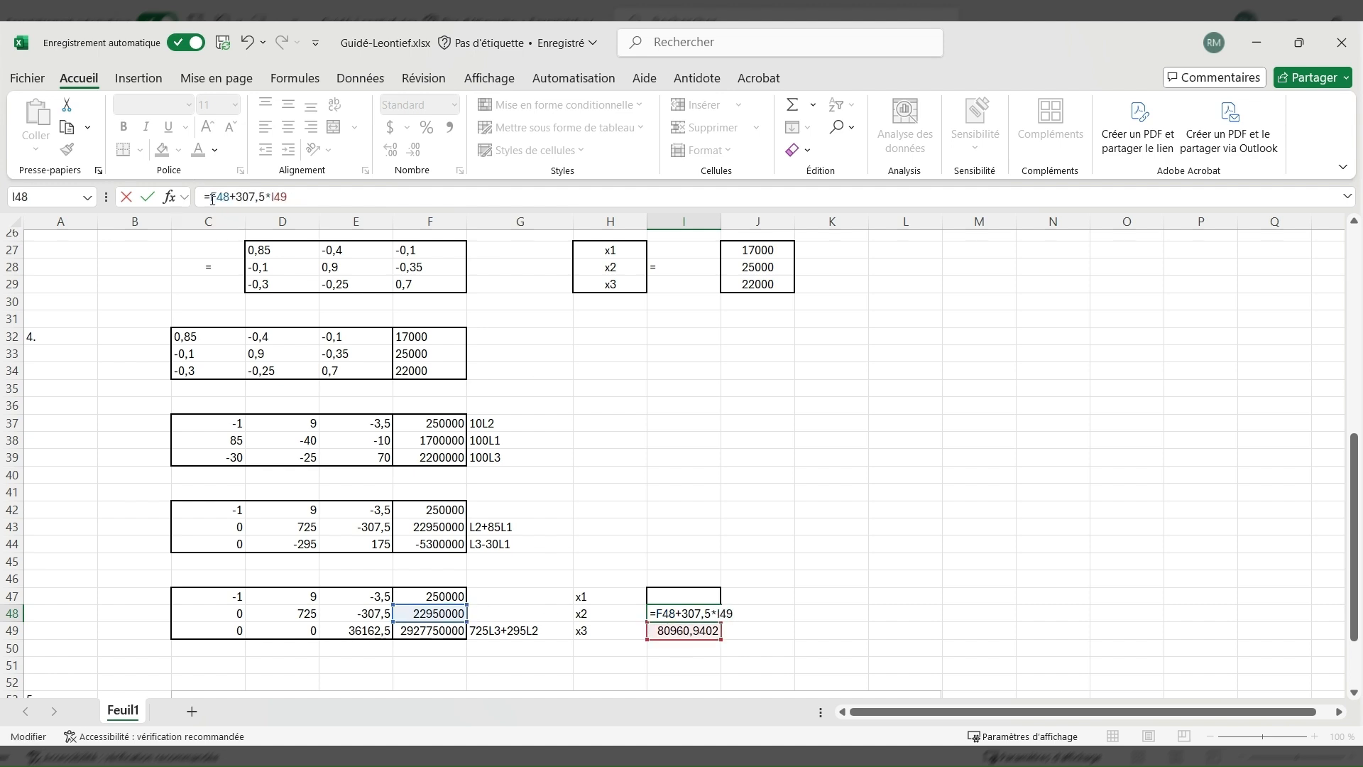
pyautogui.write('(')
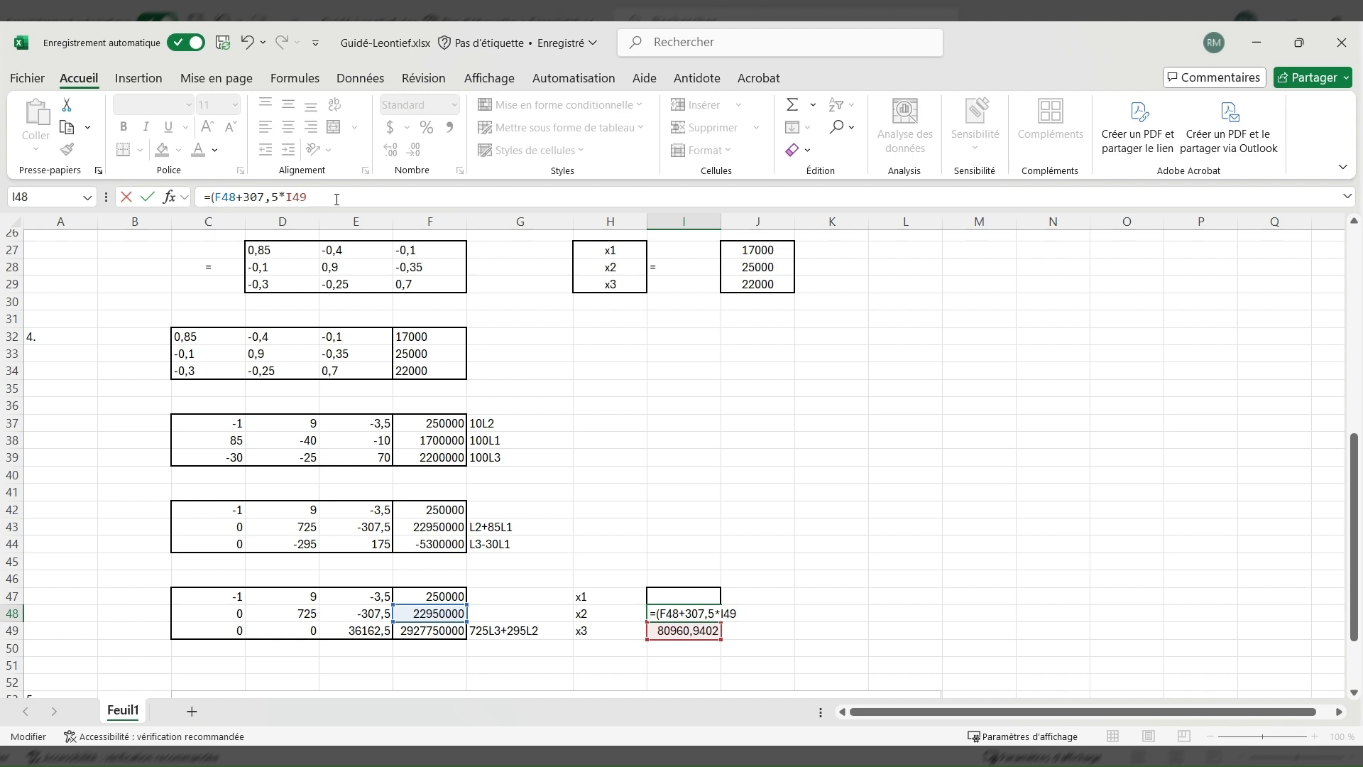
pyautogui.write(')/')
pyautogui.click(302, 612)
pyautogui.press('Return')
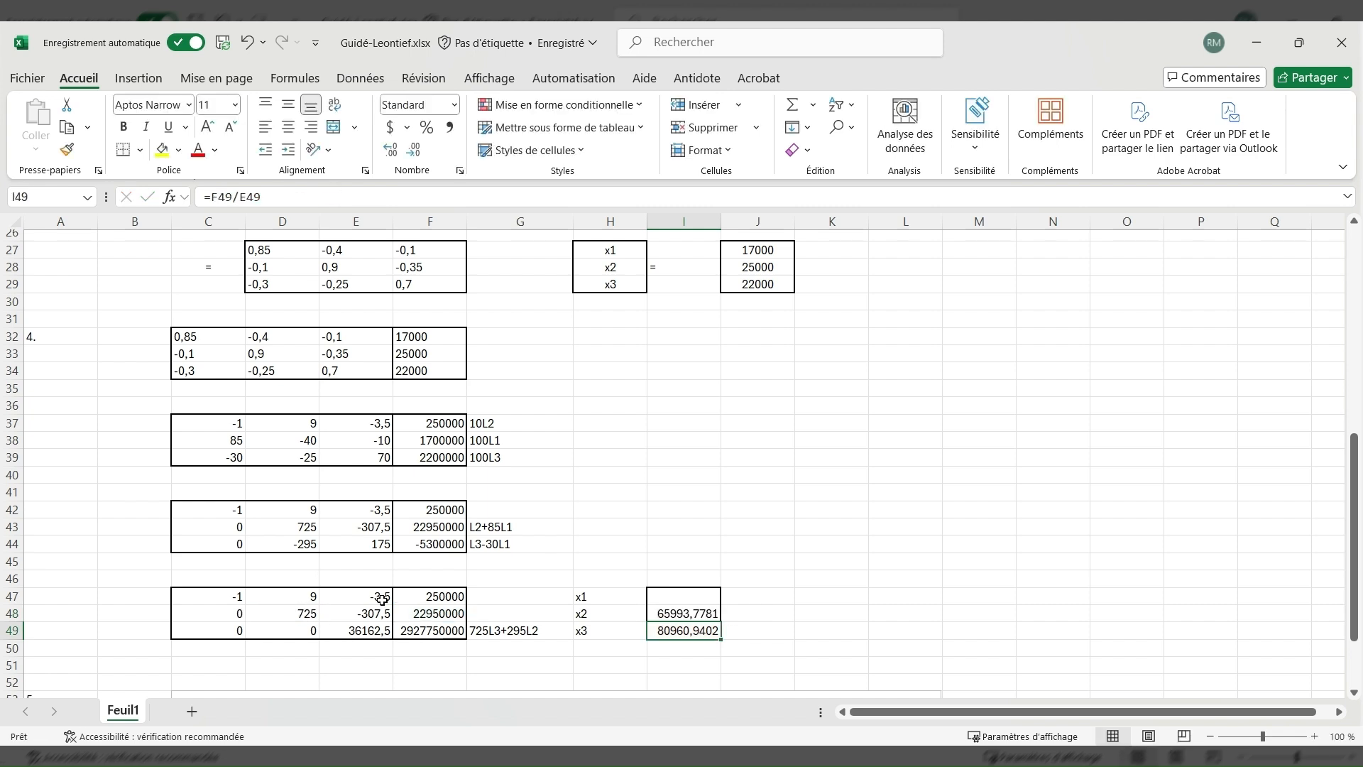
# Calculate x1 in I47 with the formula =(F47+3,5*I49-9*I48)/C47.
pyautogui.click(665, 595)
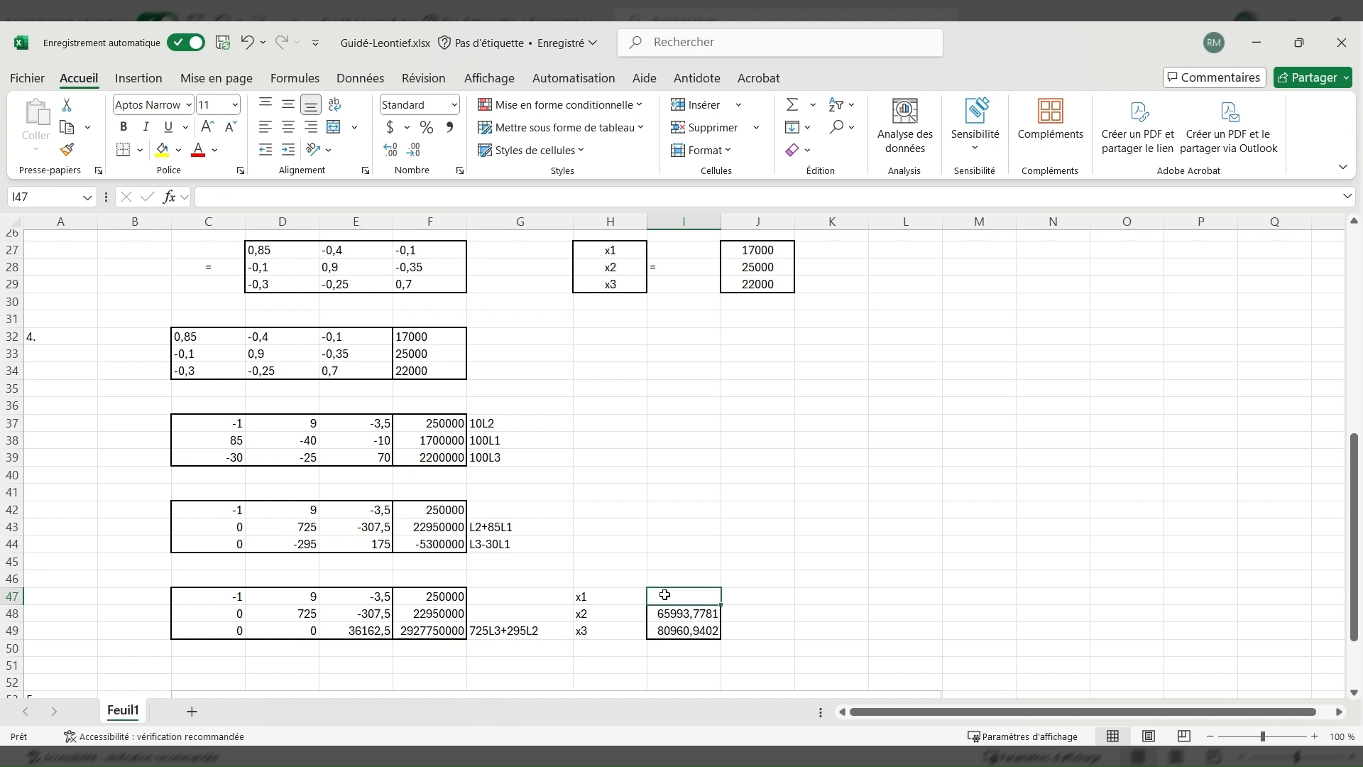
pyautogui.write('=')
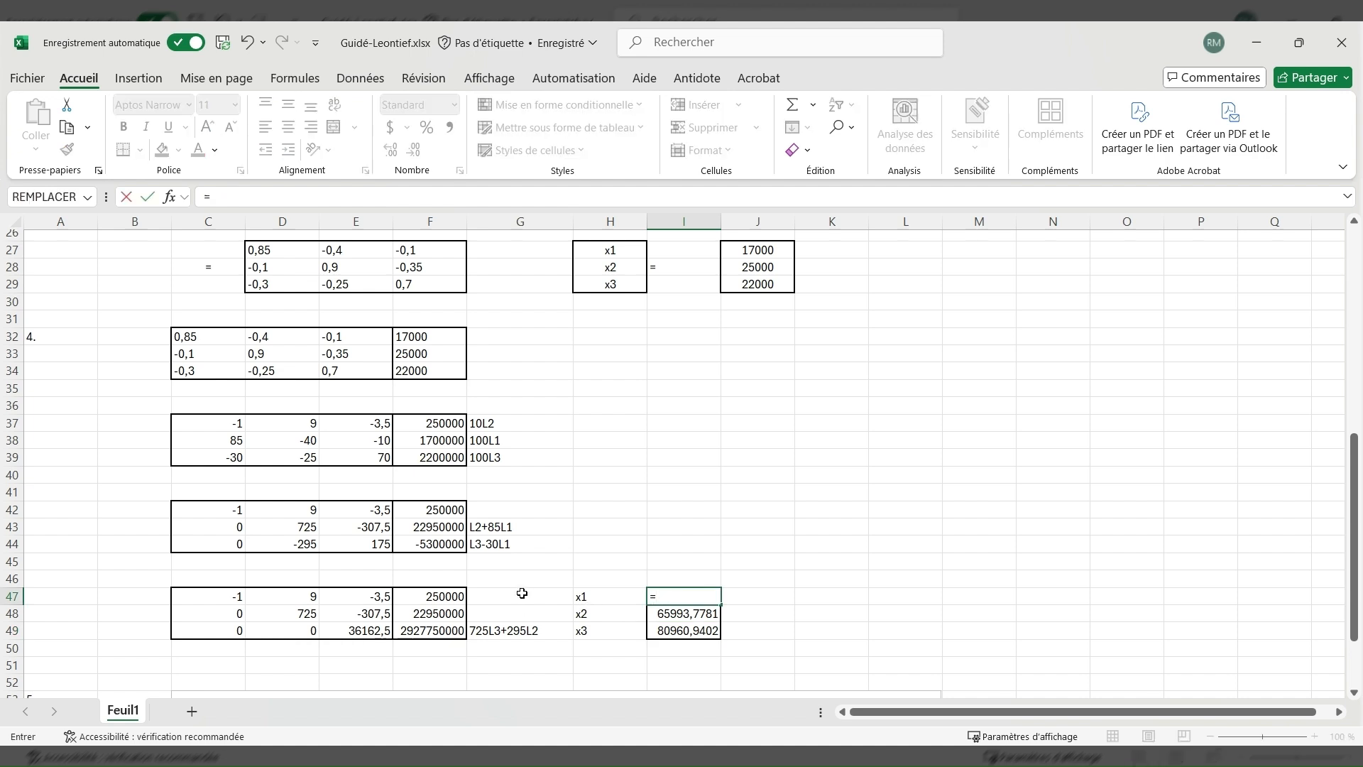
pyautogui.click(452, 597)
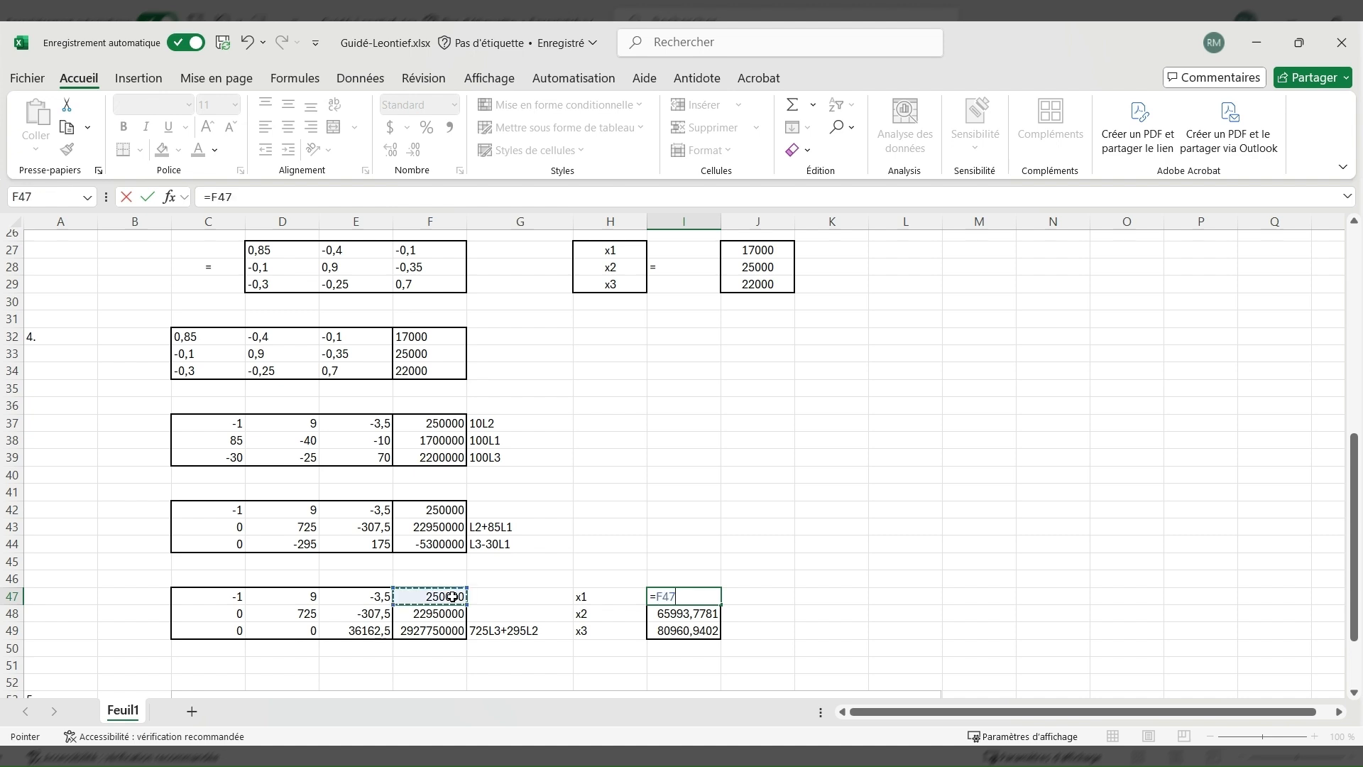
pyautogui.write('+3,5*')
pyautogui.click(671, 632)
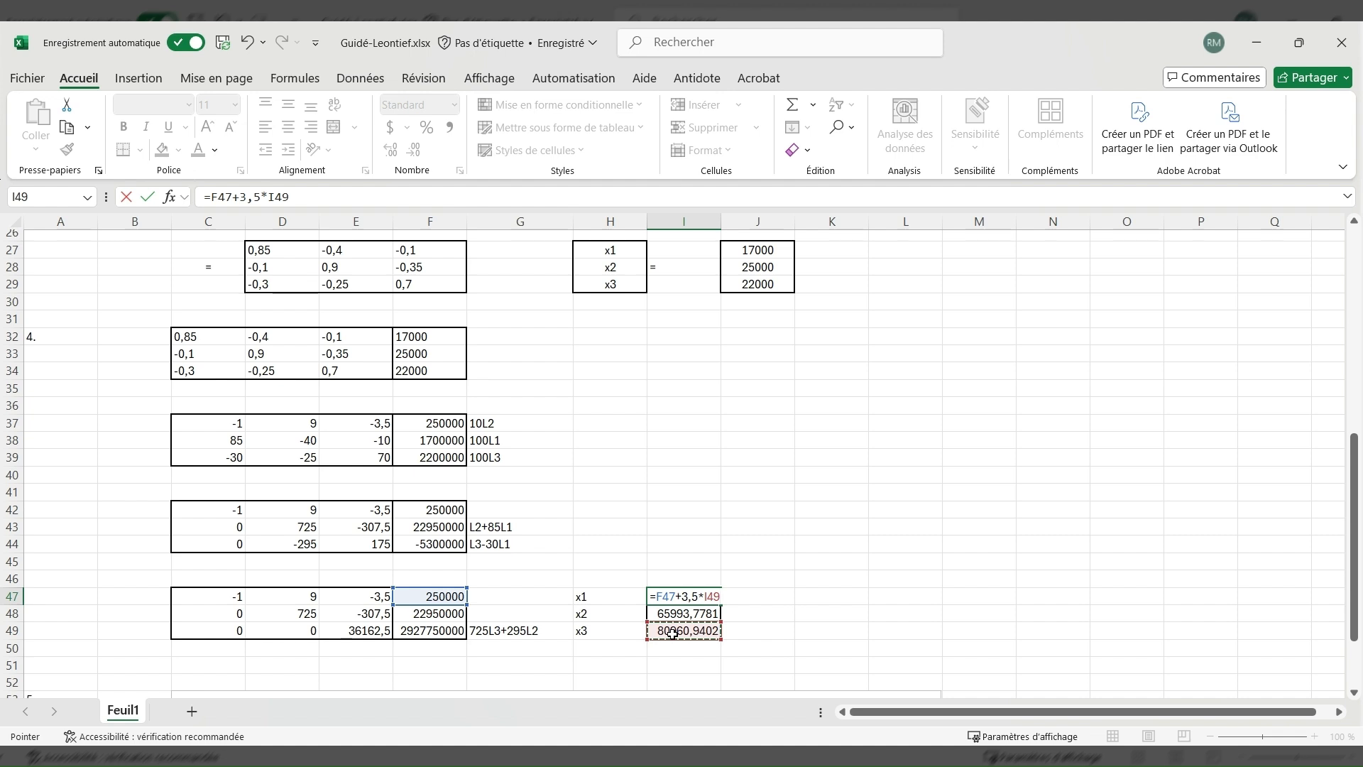
pyautogui.write('-9*')
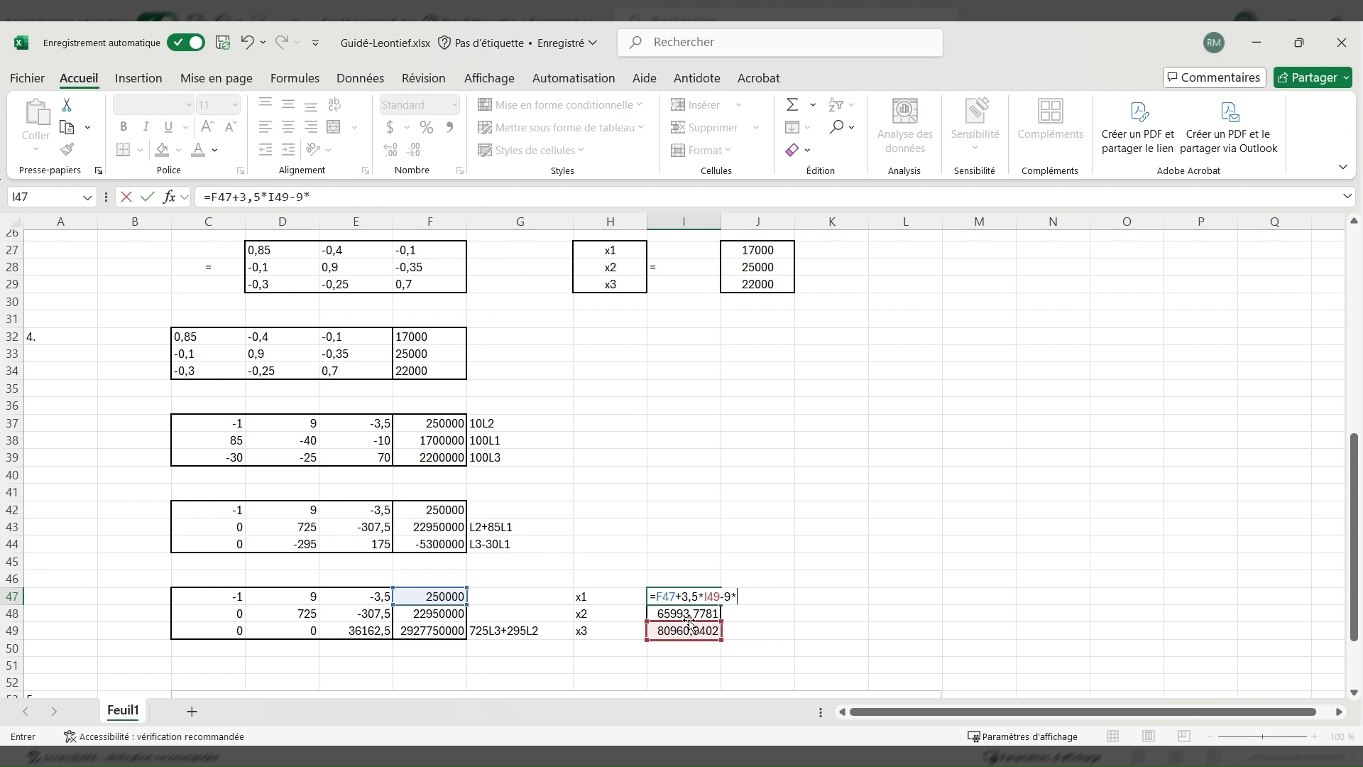
pyautogui.click(691, 612)
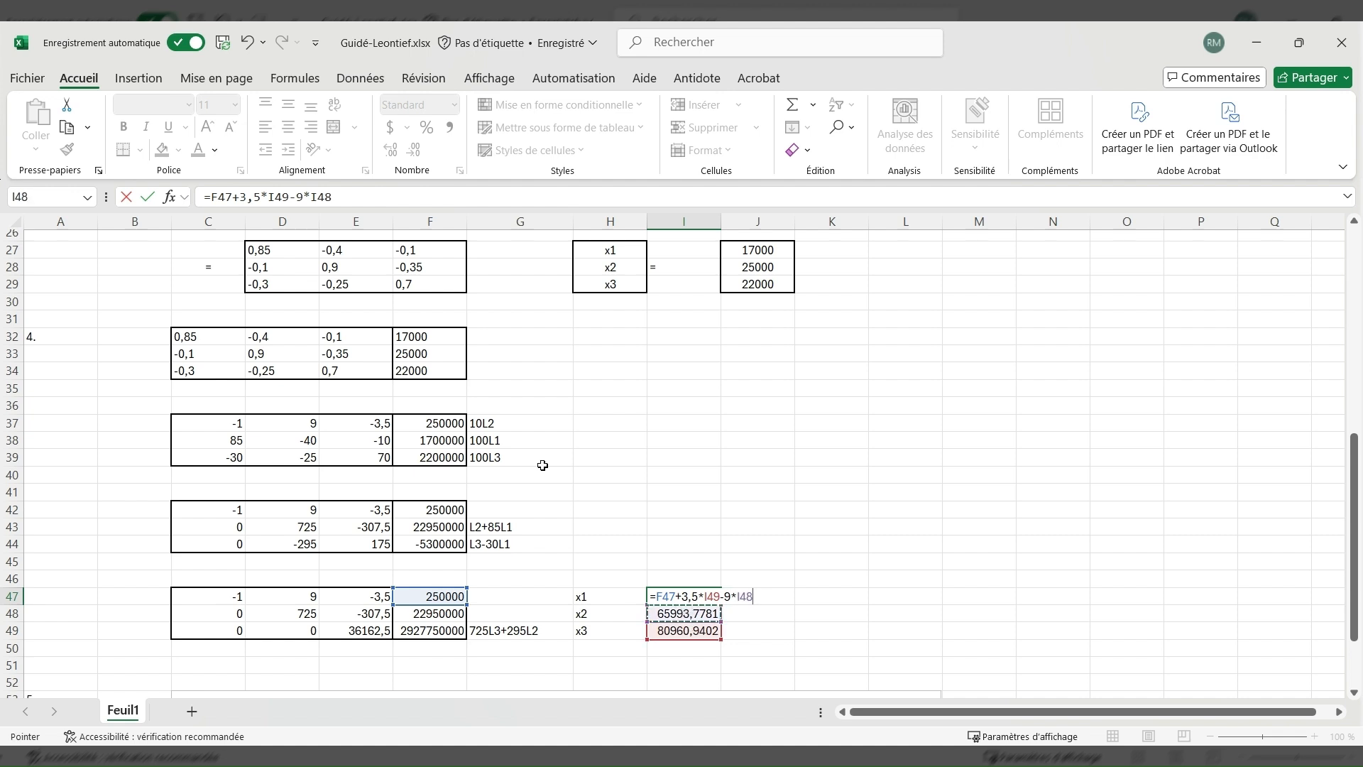
pyautogui.click(212, 199)
pyautogui.write('(')
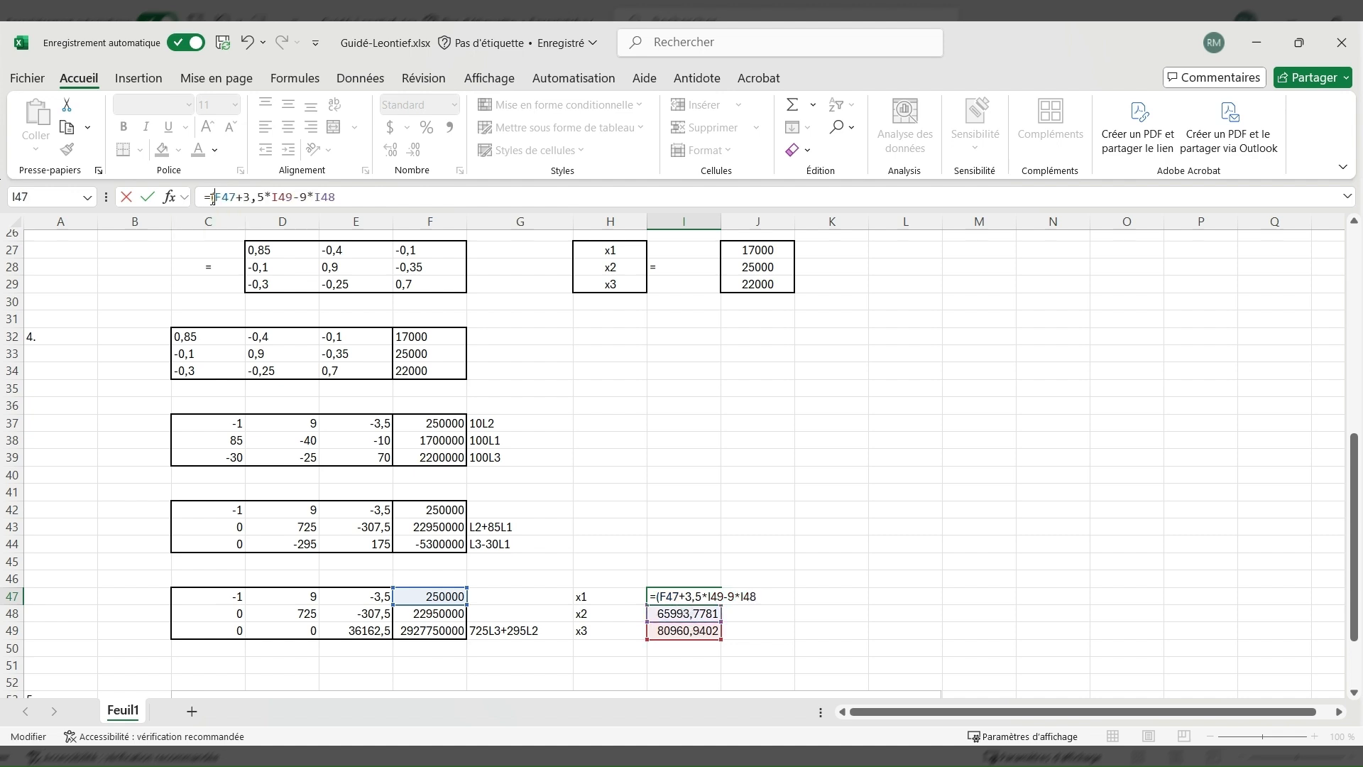
pyautogui.click(367, 197)
pyautogui.write(')/')
pyautogui.click(229, 598)
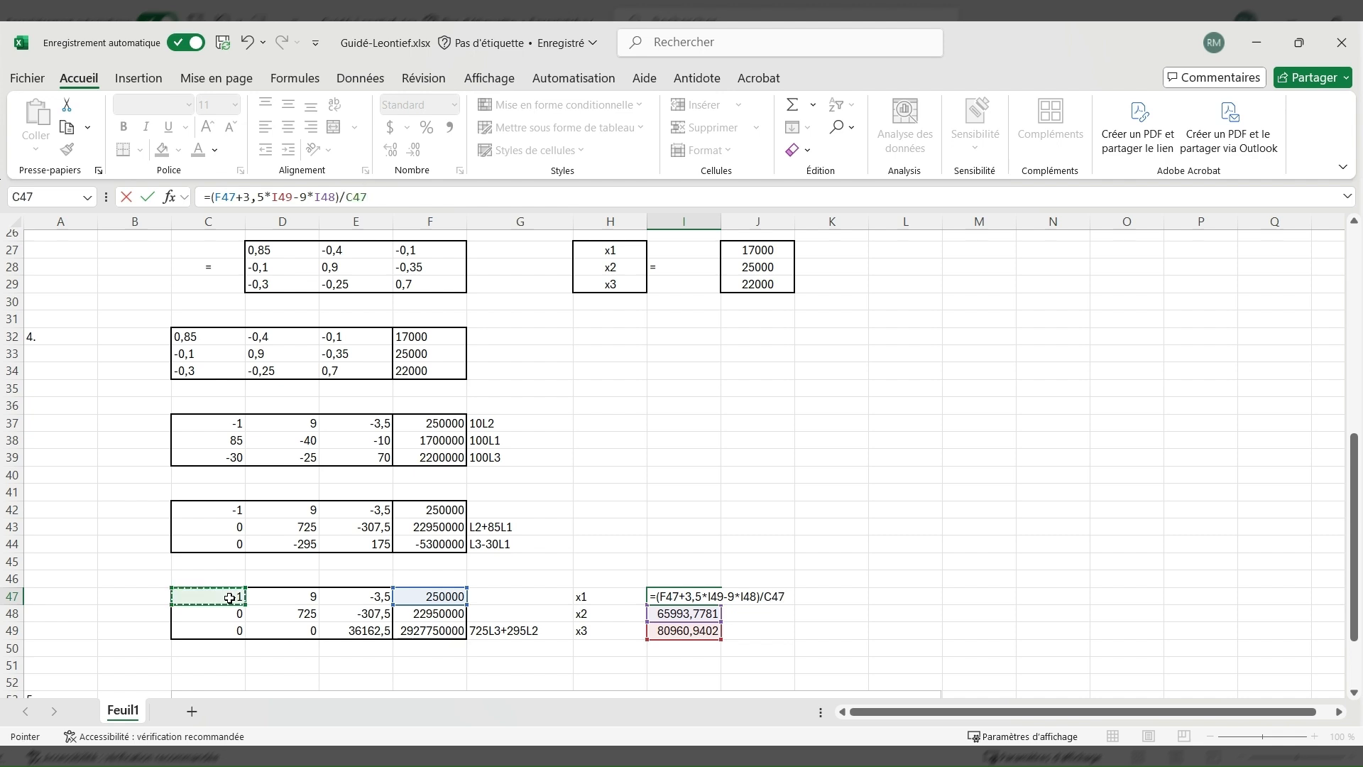
pyautogui.press('Return')
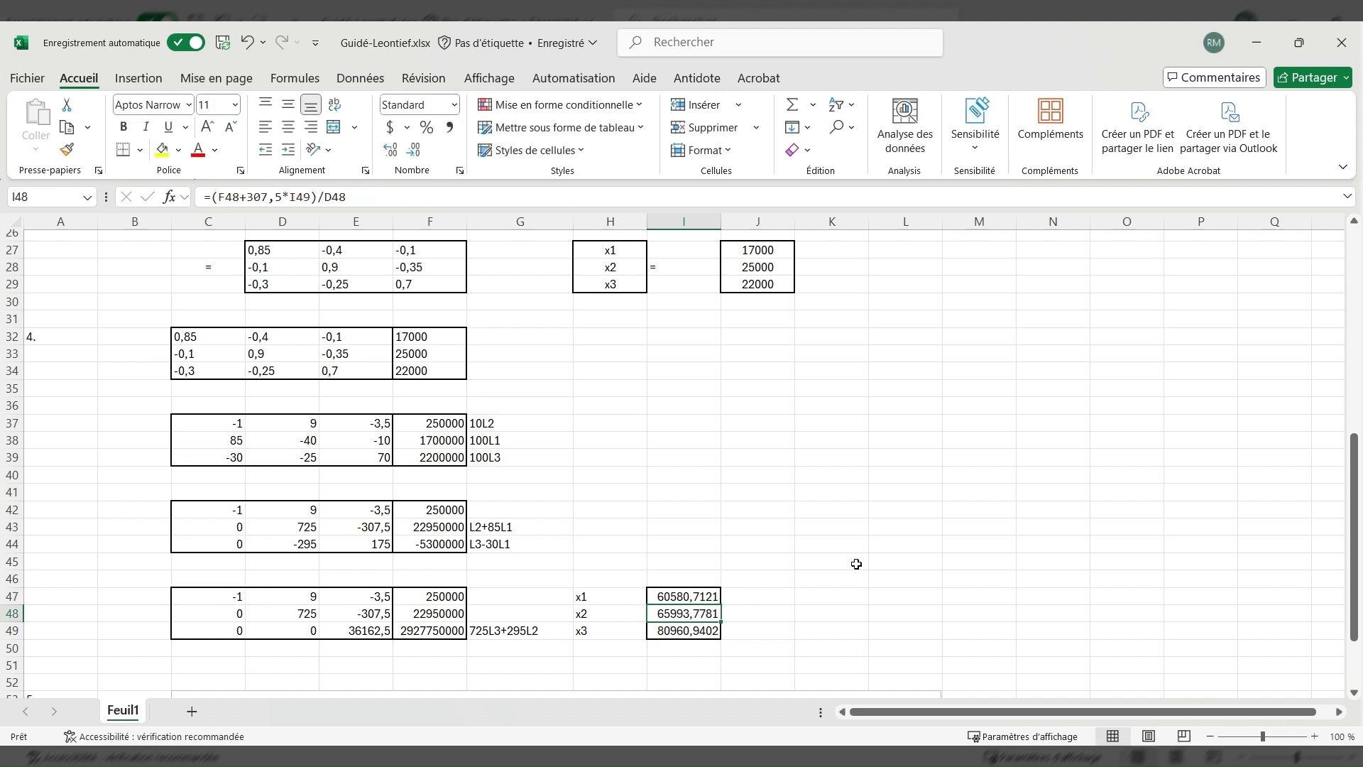
# In text box 5, write "Les valeurs de sorties doivent être de 60 580,71$ pour le secteur agroalimentaire, 65 993,77$ pour le secteur énergétique et de".
pyautogui.moveTo(1358, 586); pyautogui.dragTo(1360, 632)
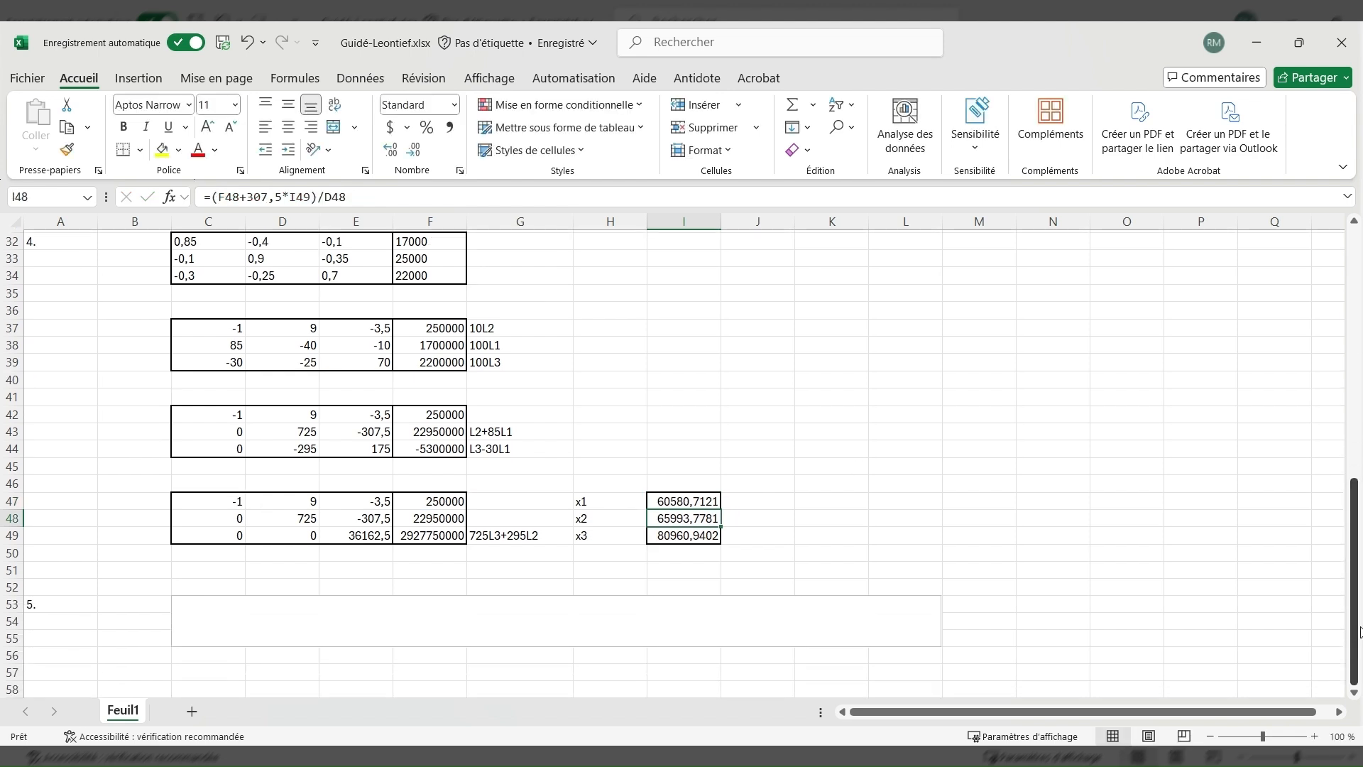
pyautogui.click(213, 610)
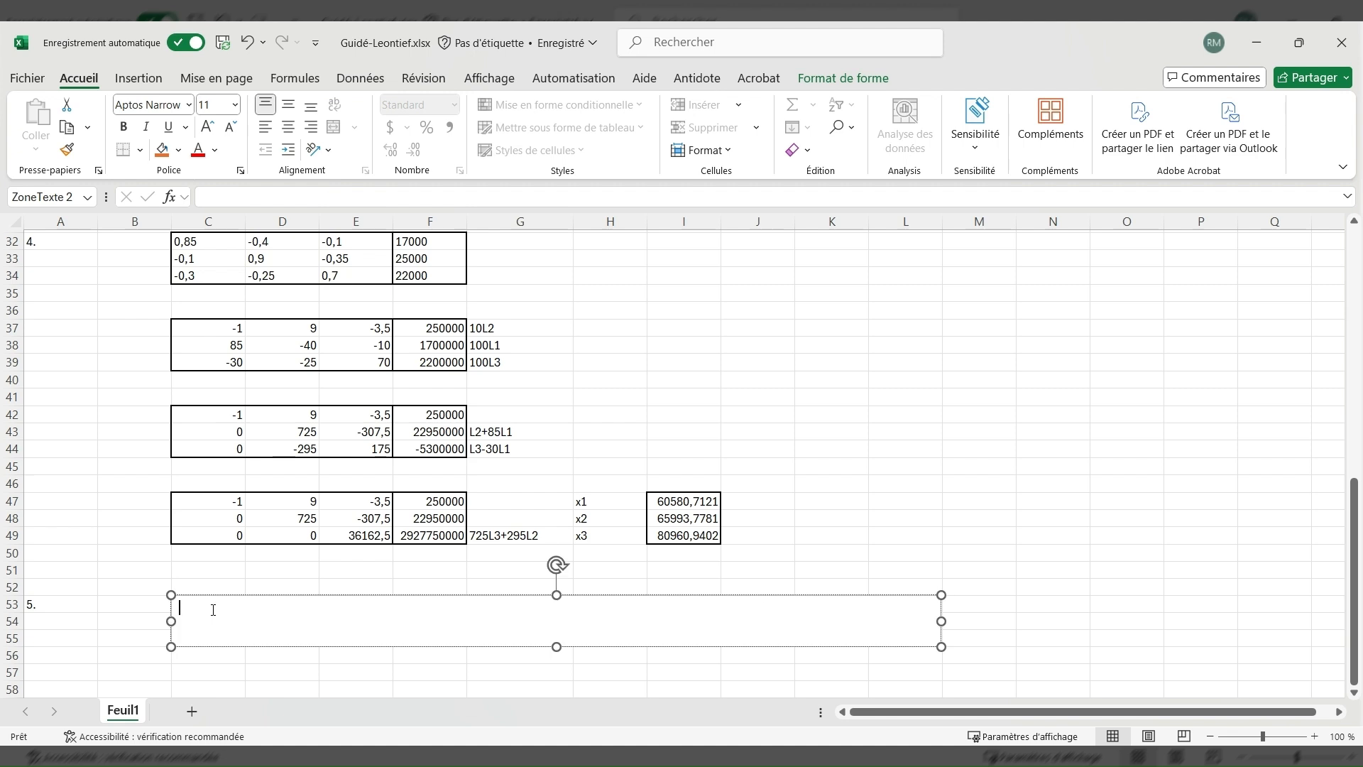
pyautogui.write('Les valeurs de sorties ')
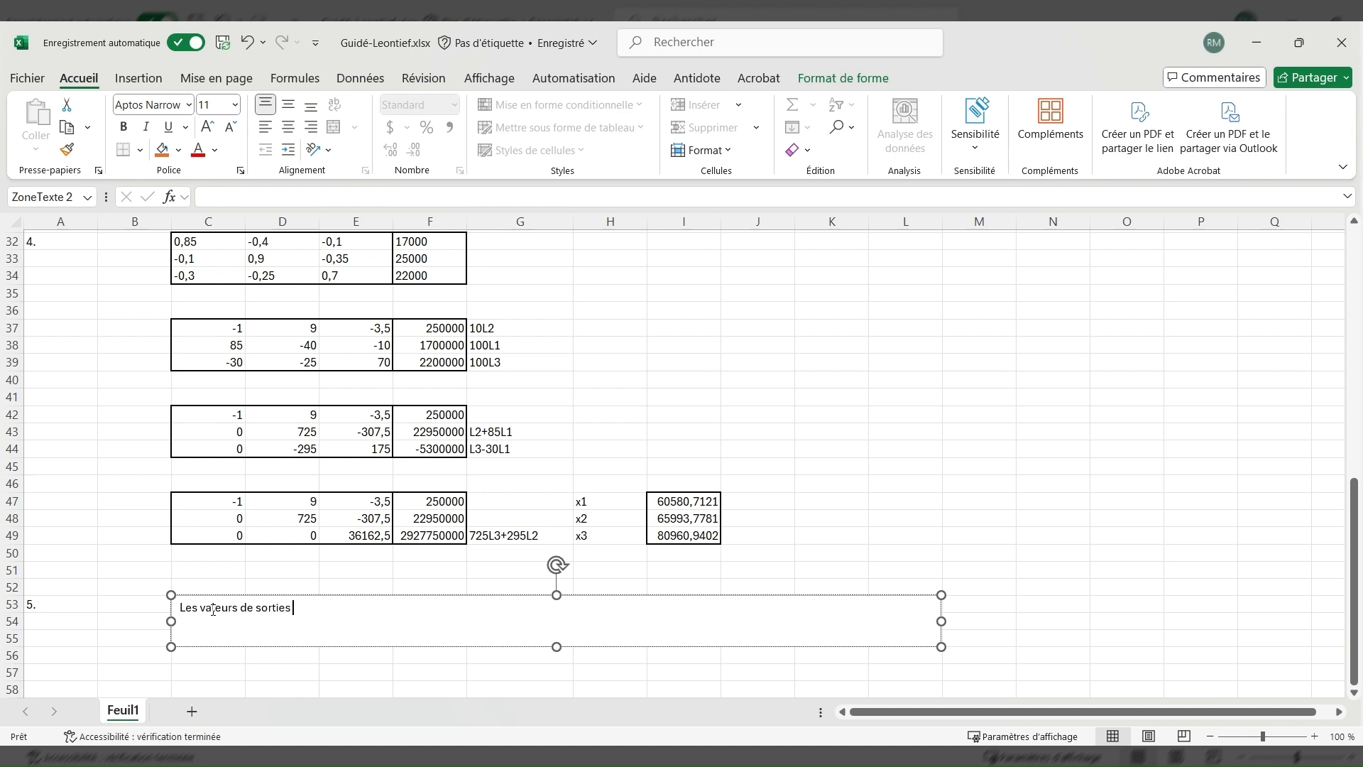
pyautogui.write('doivent être de 60 580,71$ pour le secteur')
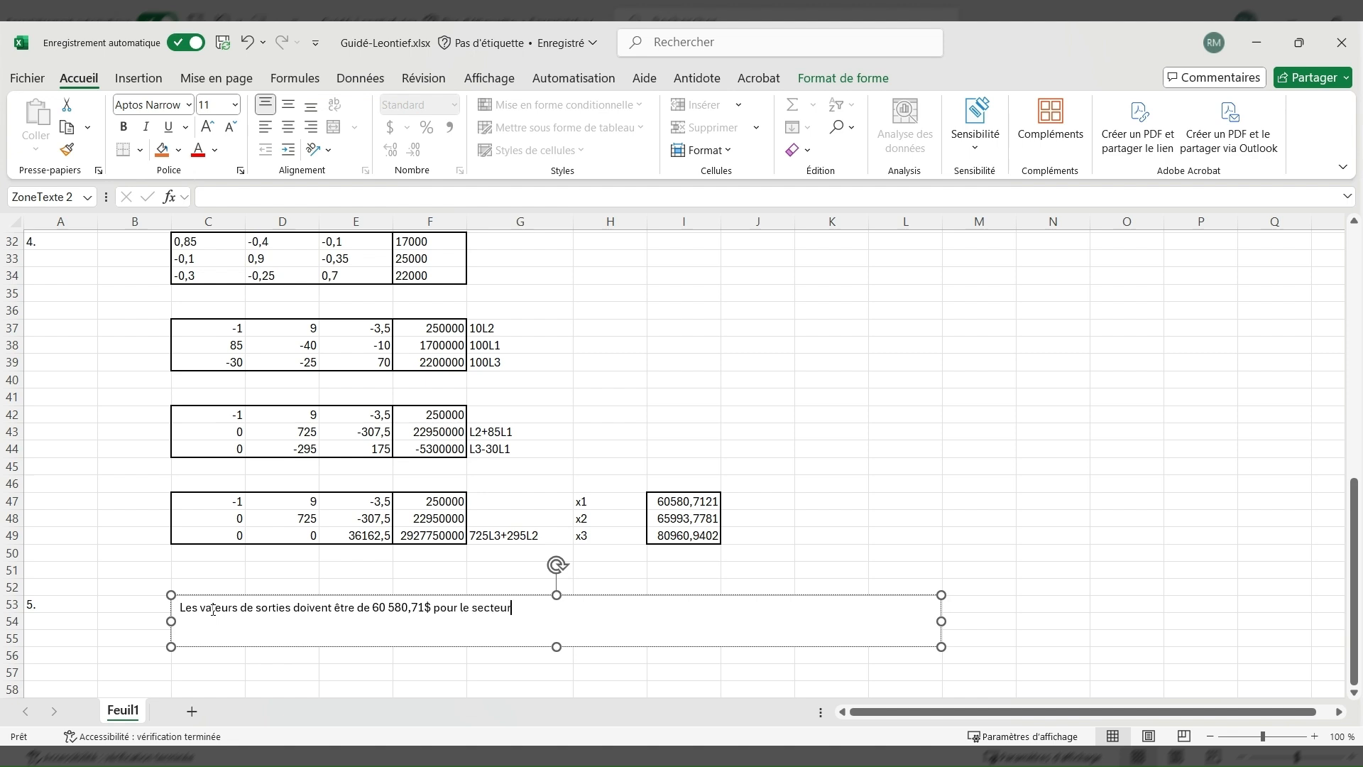
pyautogui.write(' agroalimentaire, 65 993,77$')
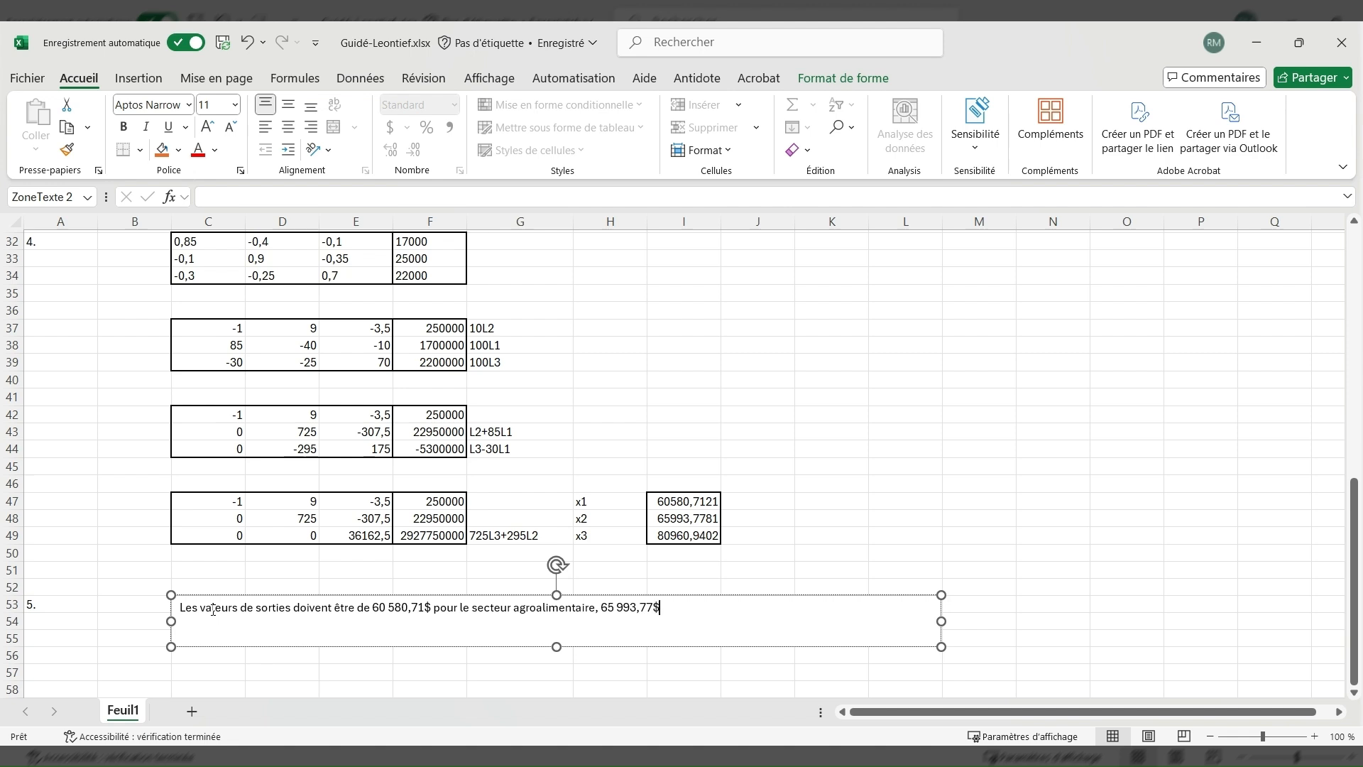
pyautogui.write(' pour le secteur énergétique et de ')
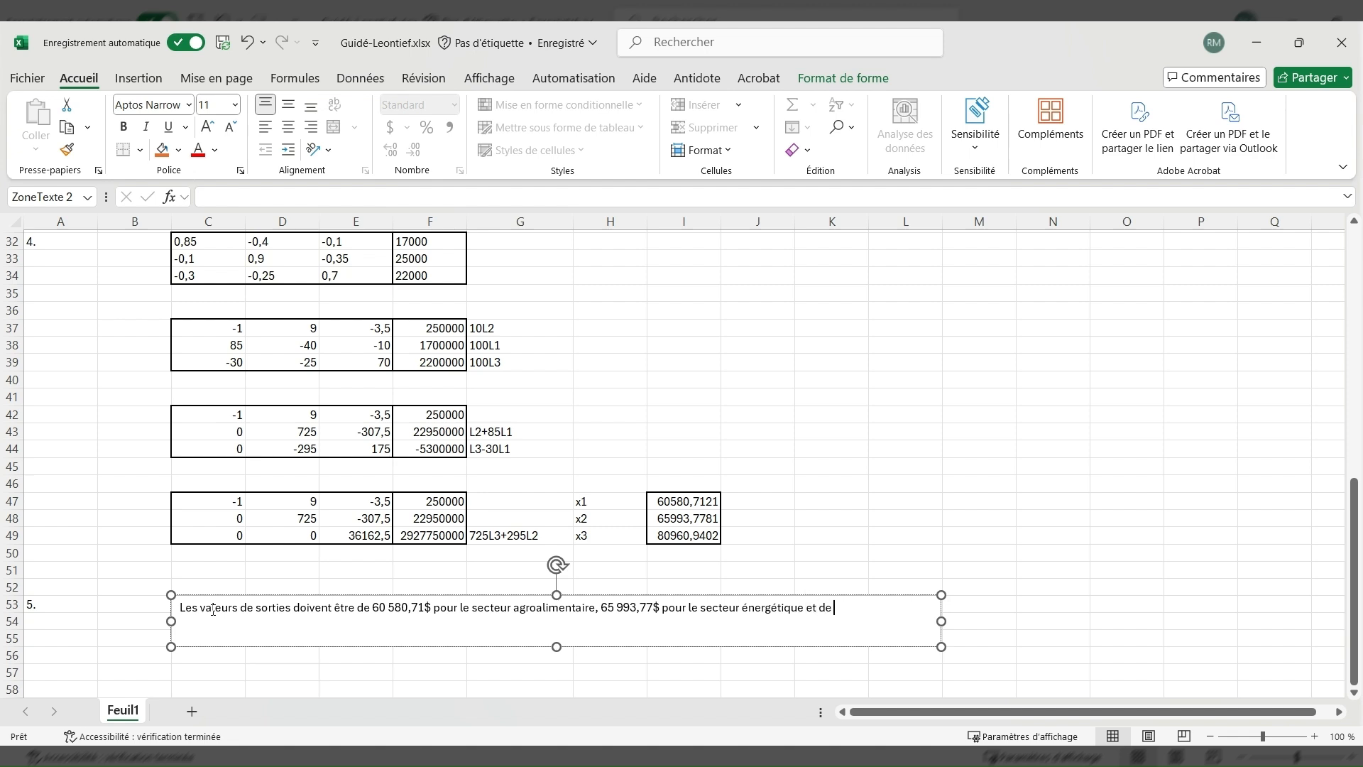
# Complete the sentence in the item 5 text box with "80 960,94$ pour le secteur des services numériques.".
pyautogui.write('80')
pyautogui.write(' 960')
pyautogui.write(',94')
pyautogui.write('$')
pyautogui.write(' pour le')
pyautogui.write(' secteur ')
pyautogui.write('des service')
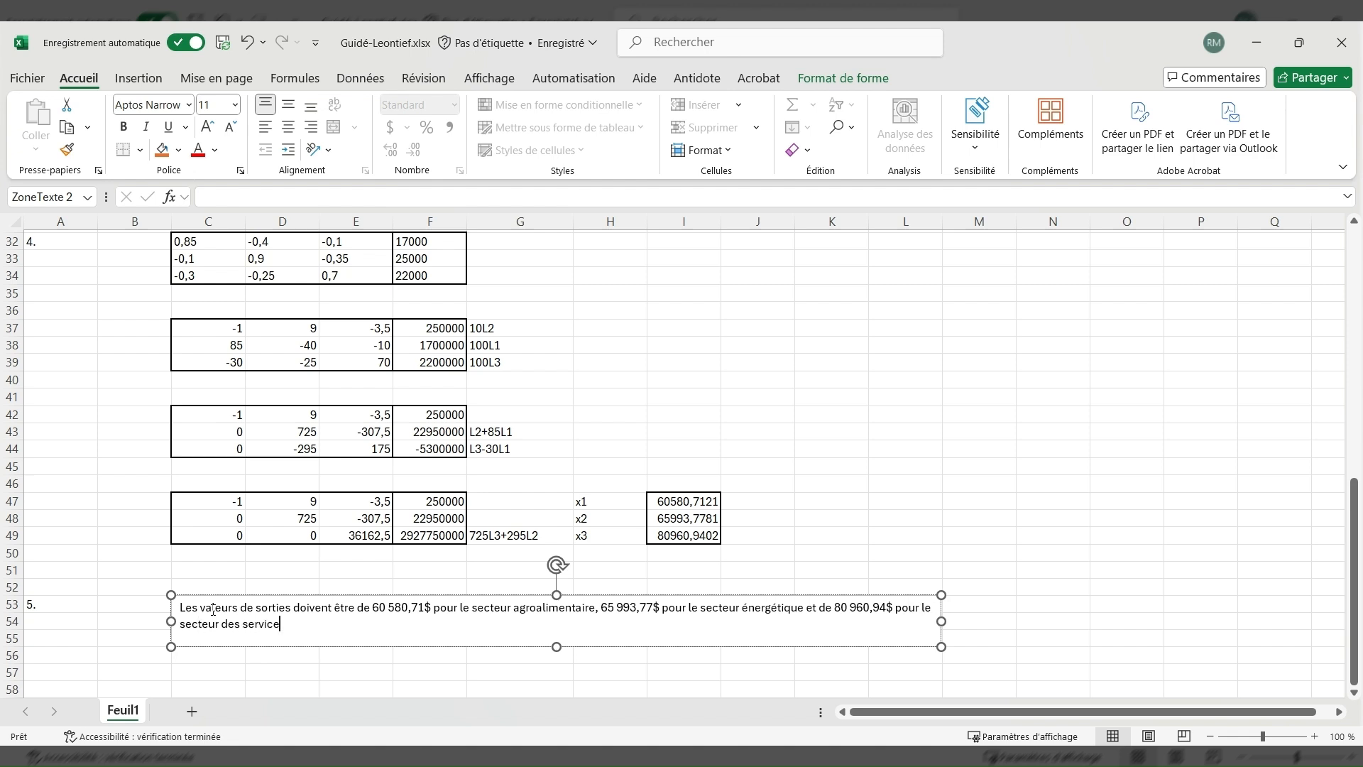
pyautogui.write('s numériques.')
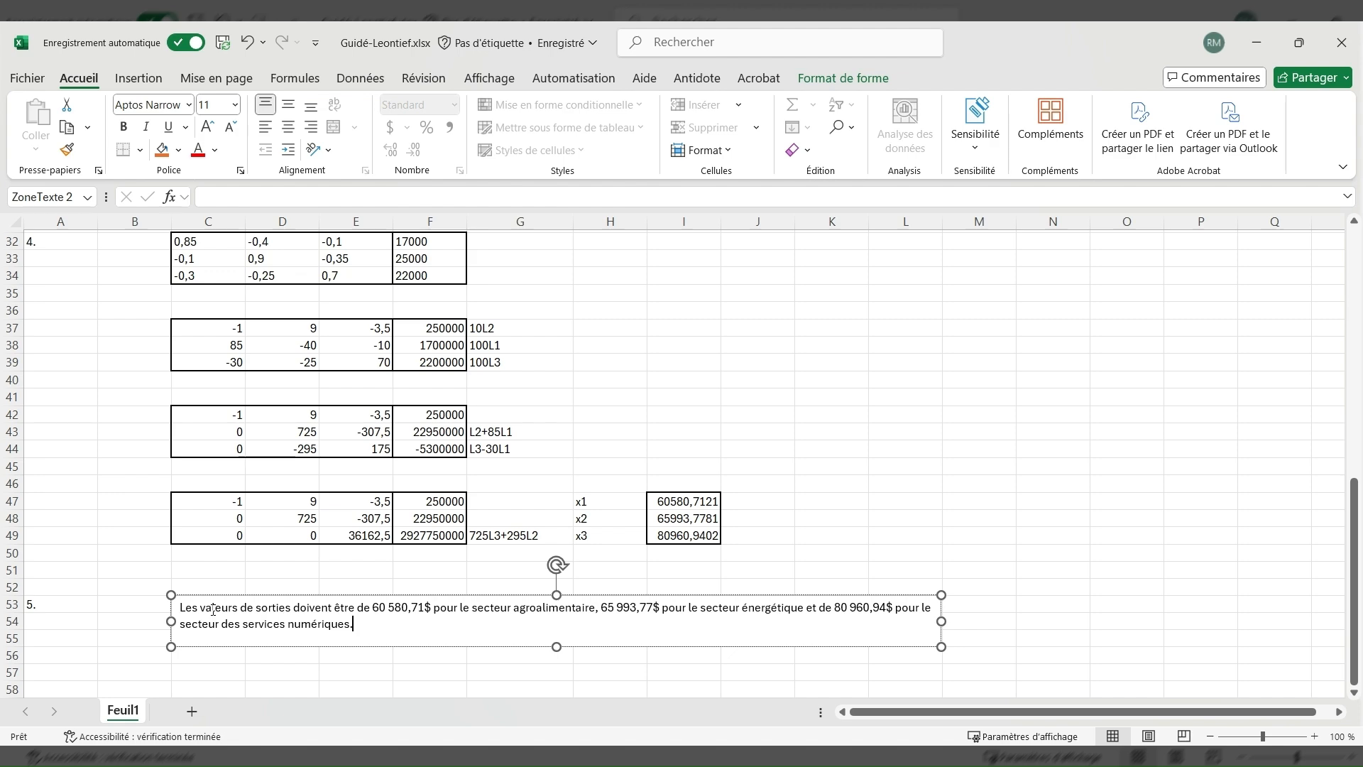